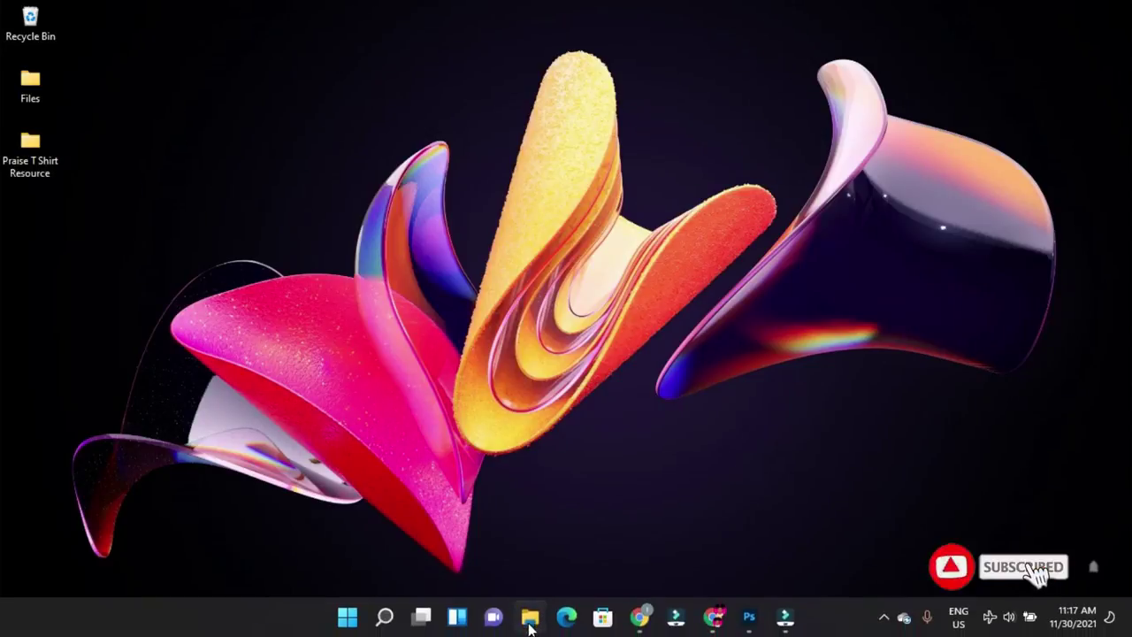
# Step: Open the contents of the mockup's "Your design here" smart object and hide its Placeholder layer
pyautogui.click(529, 623)
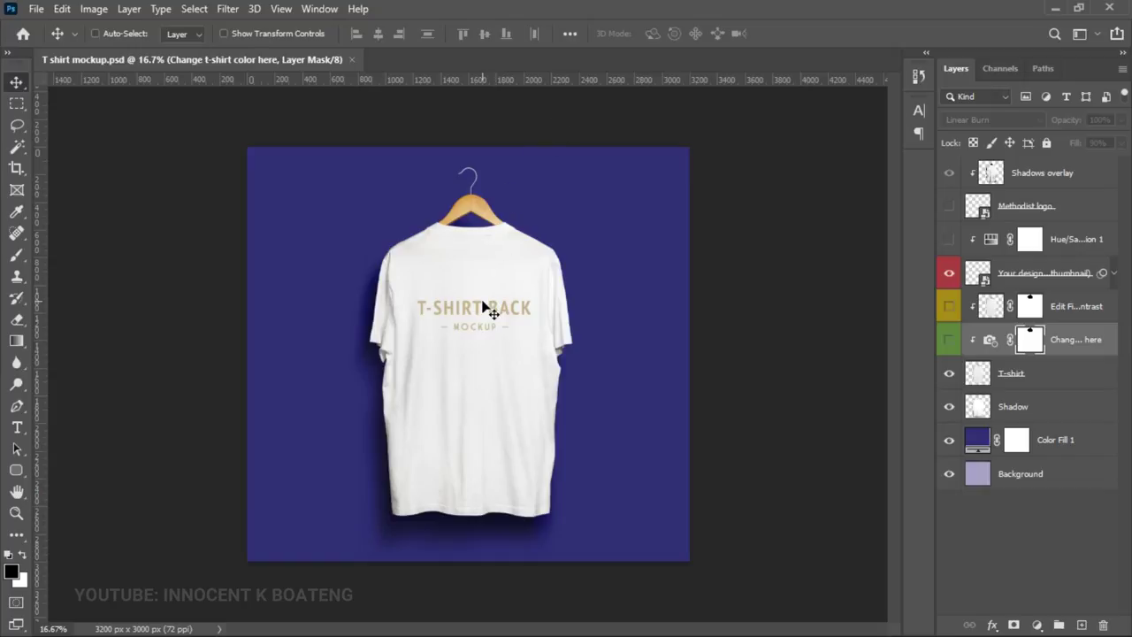
pyautogui.doubleClick(984, 281)
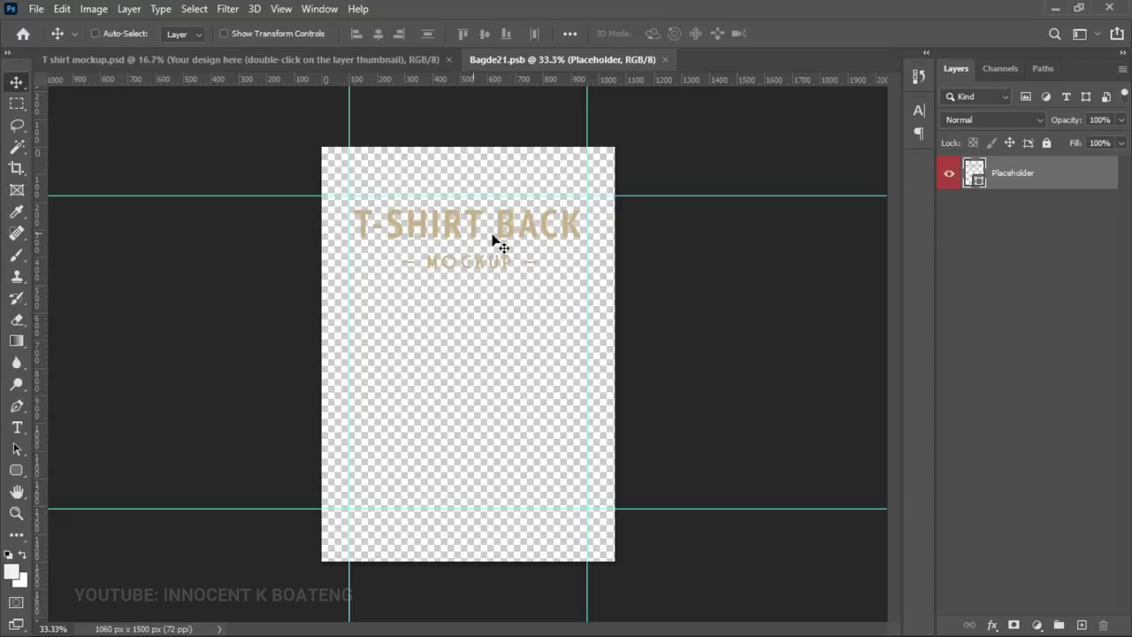
pyautogui.click(949, 176)
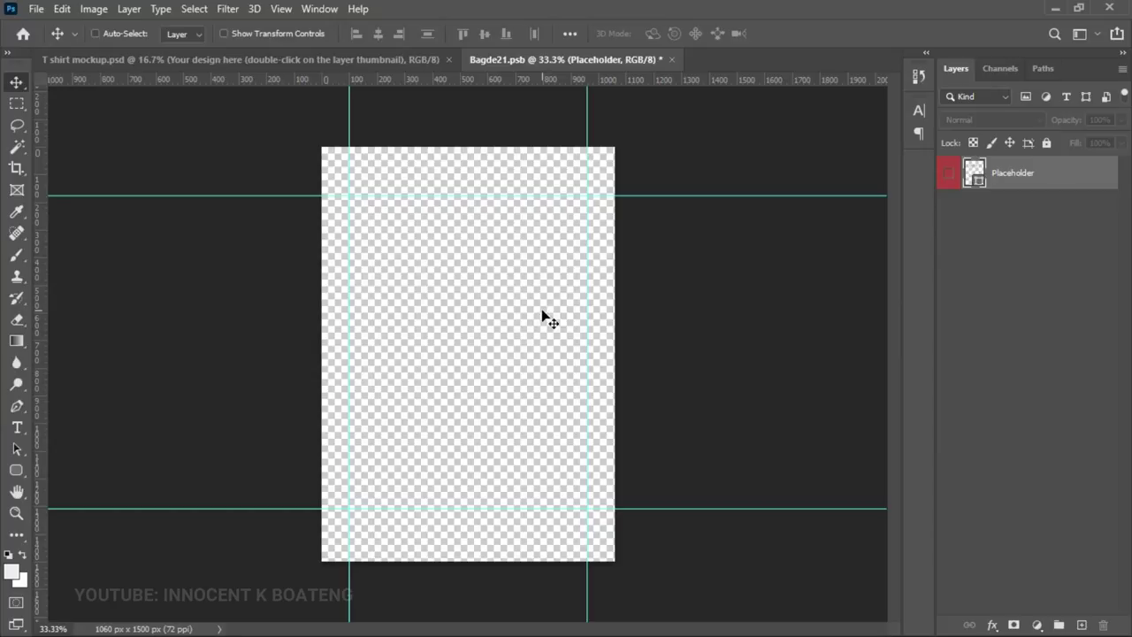
# Step: Add a white (ffffff) Solid Color fill layer above the Placeholder layer
pyautogui.click(1037, 625)
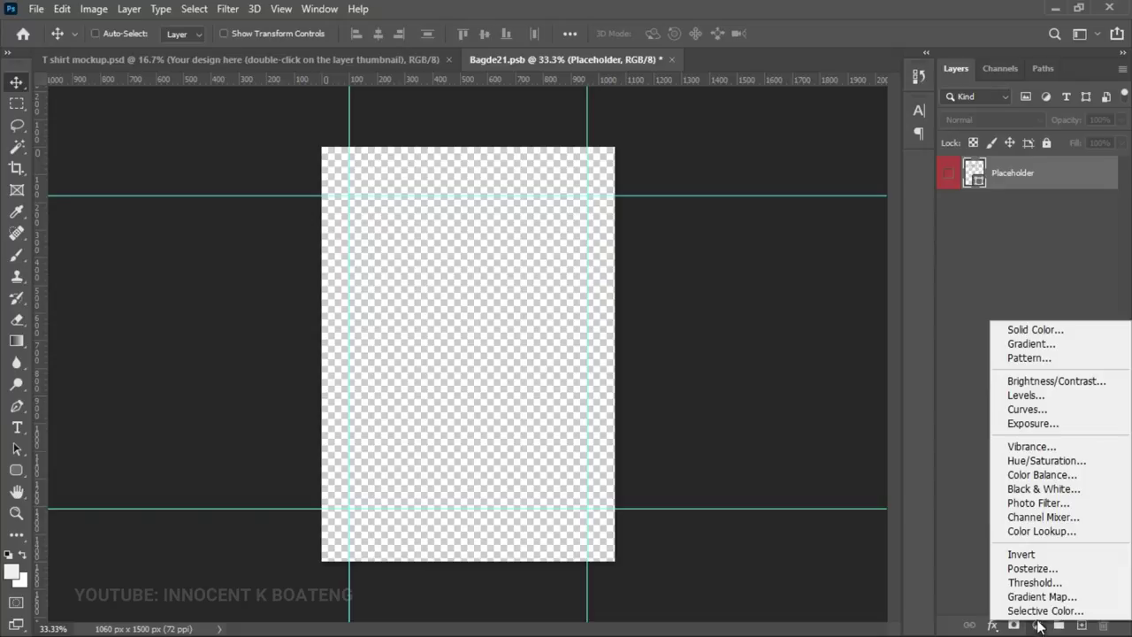
pyautogui.click(1060, 330)
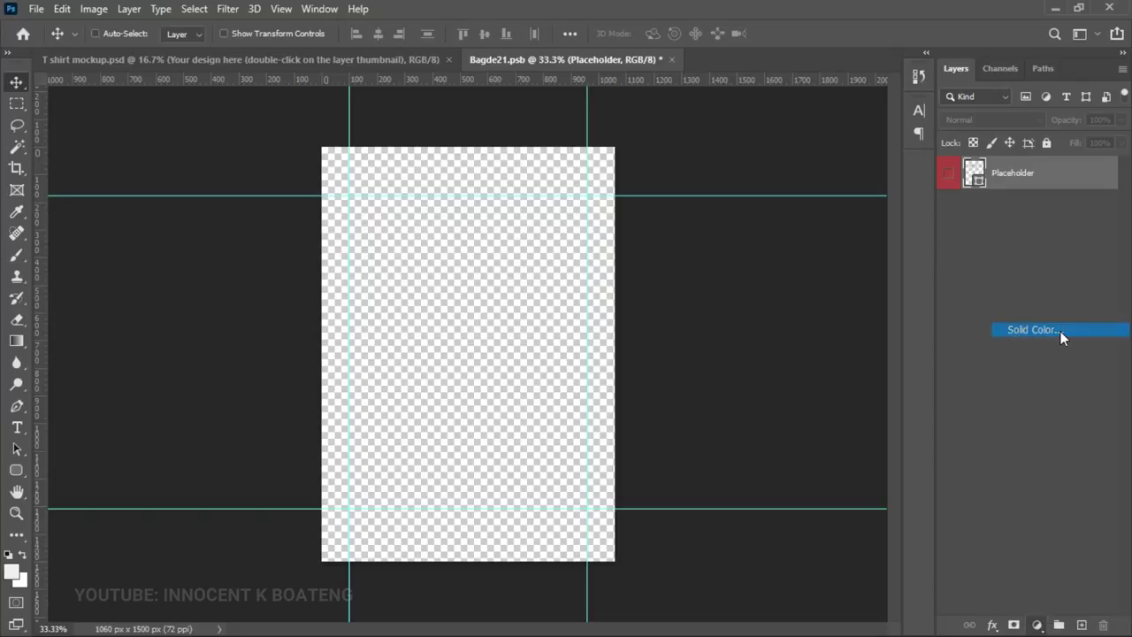
pyautogui.moveTo(730, 366); pyautogui.dragTo(691, 305)
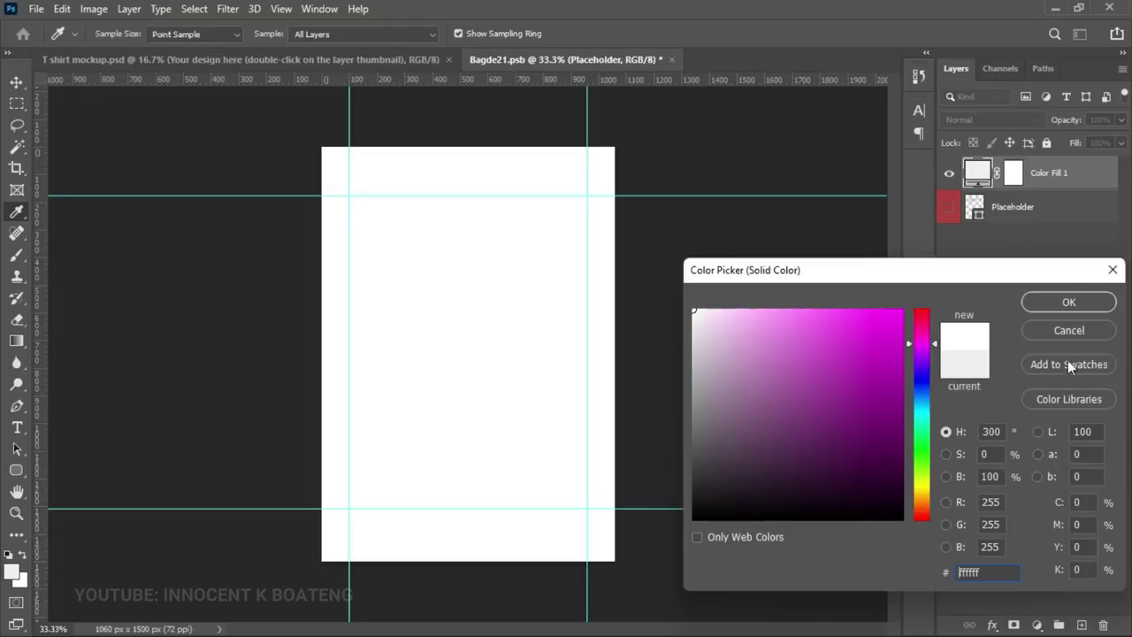
pyautogui.click(1069, 301)
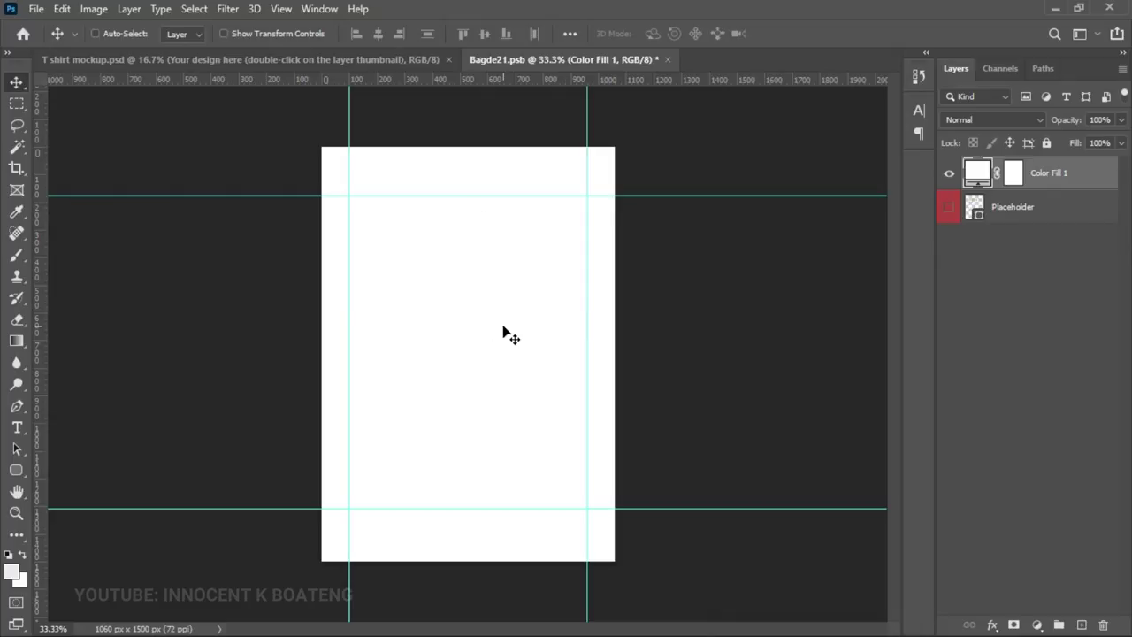
# Step: Start a text layer in the upper part of the canvas and set its color to black (000000)
pyautogui.press('t')
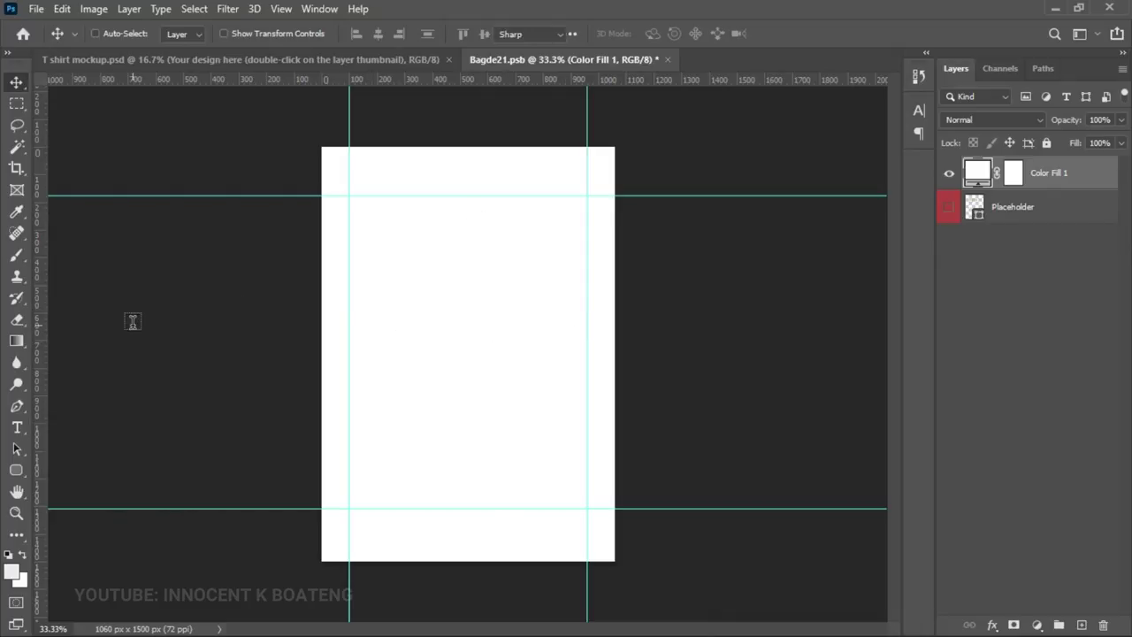
pyautogui.click(428, 269)
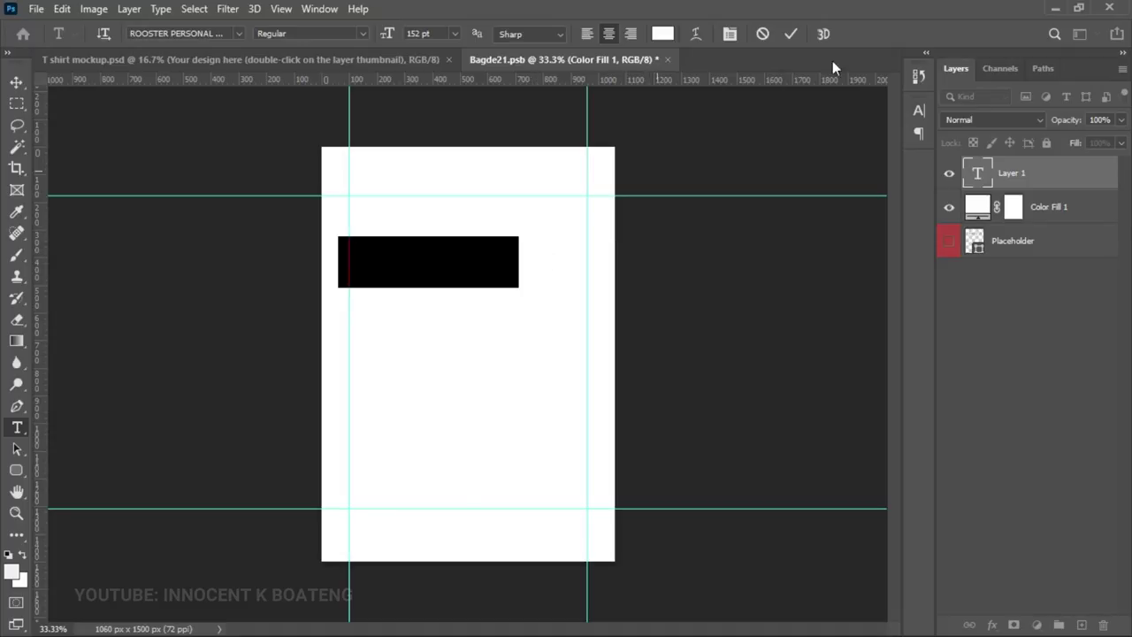
pyautogui.click(661, 35)
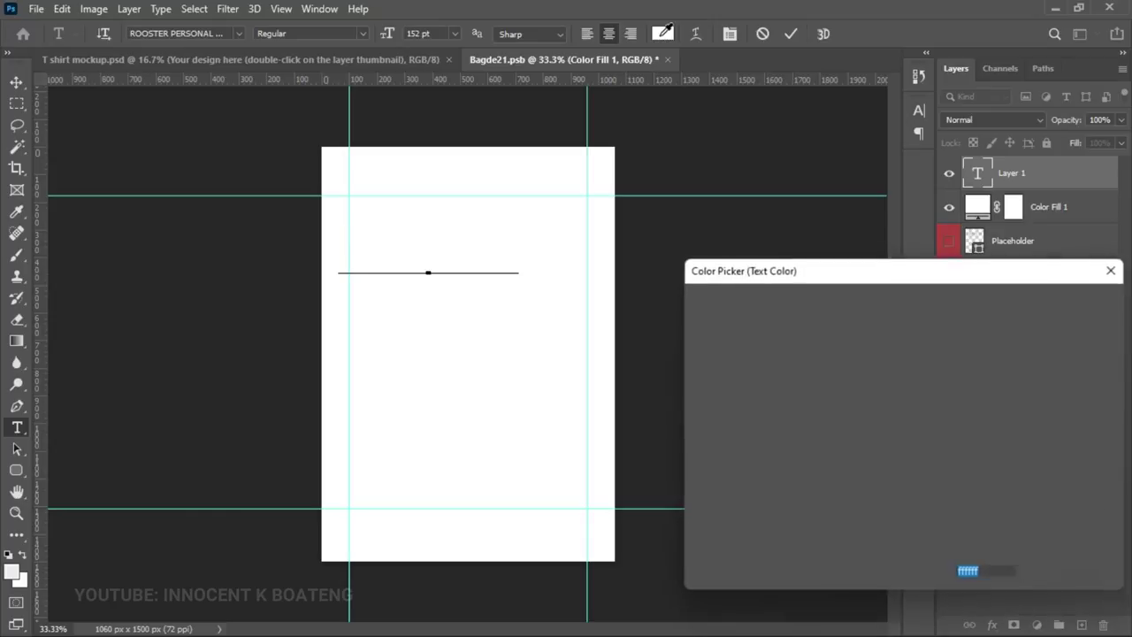
pyautogui.write('000000')
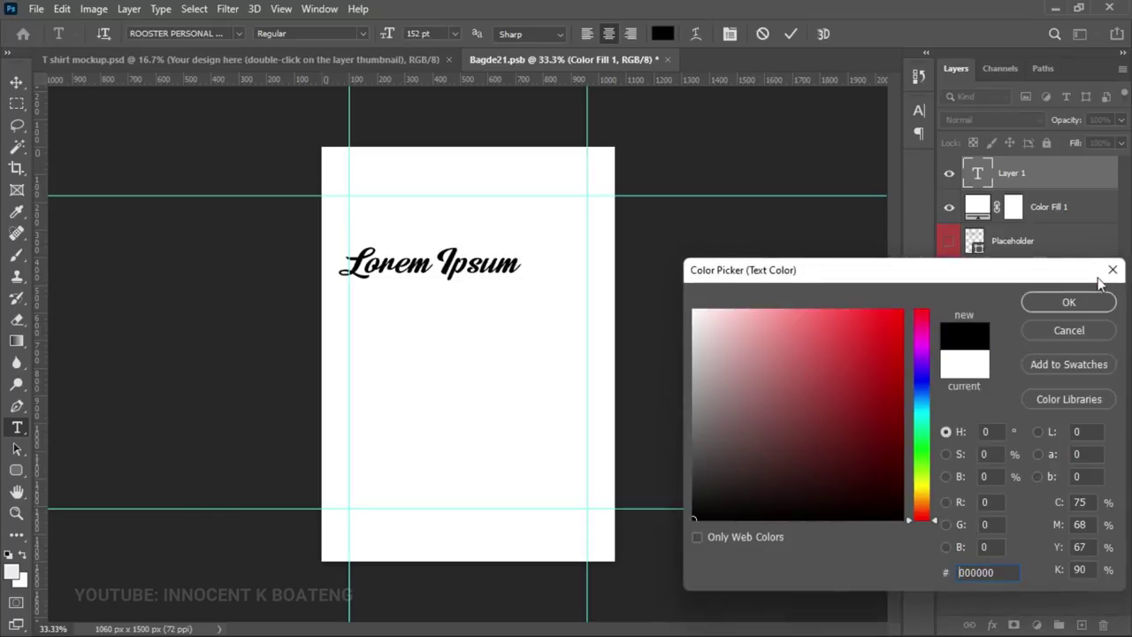
pyautogui.click(1069, 301)
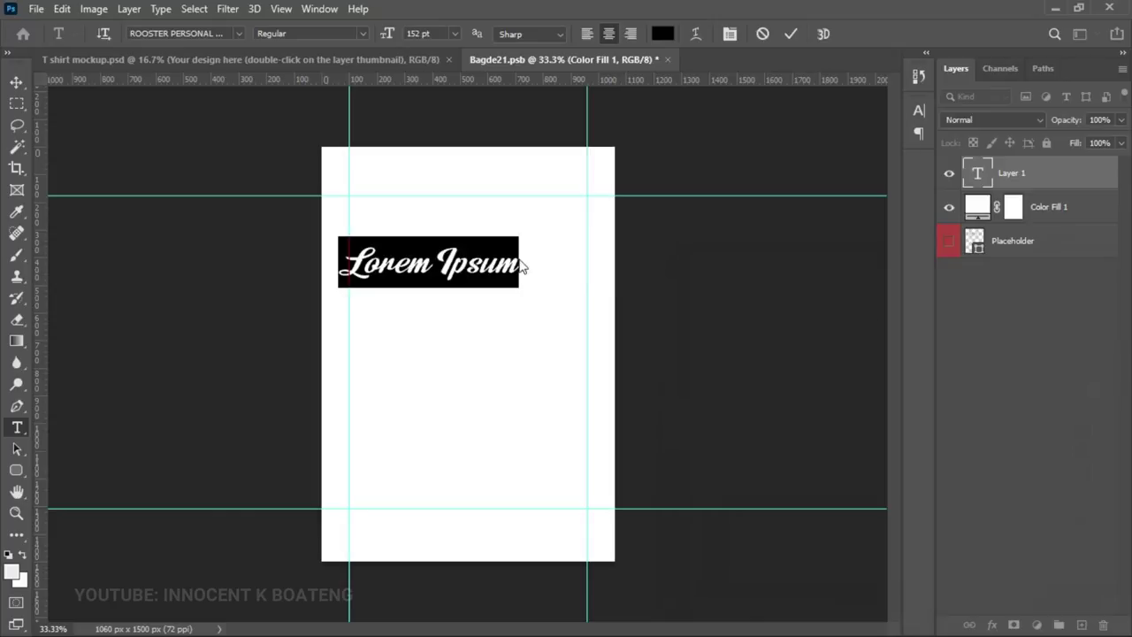
# Step: Set the text's font to Bonbon Regular and replace the sample text with "Redeemer's"
pyautogui.click(162, 33)
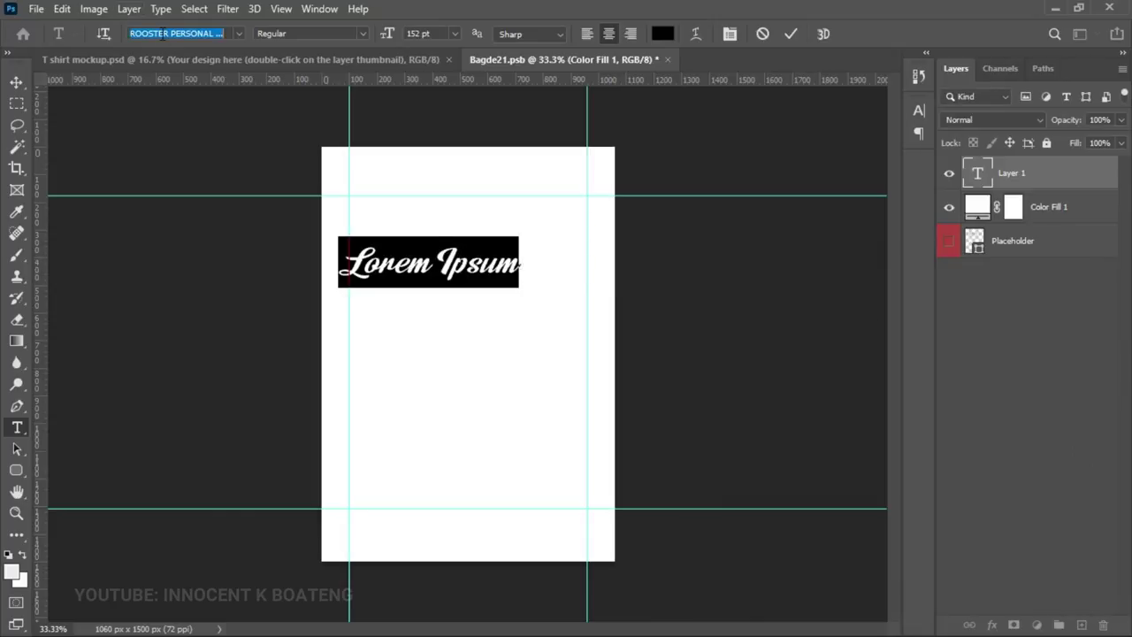
pyautogui.write('bon')
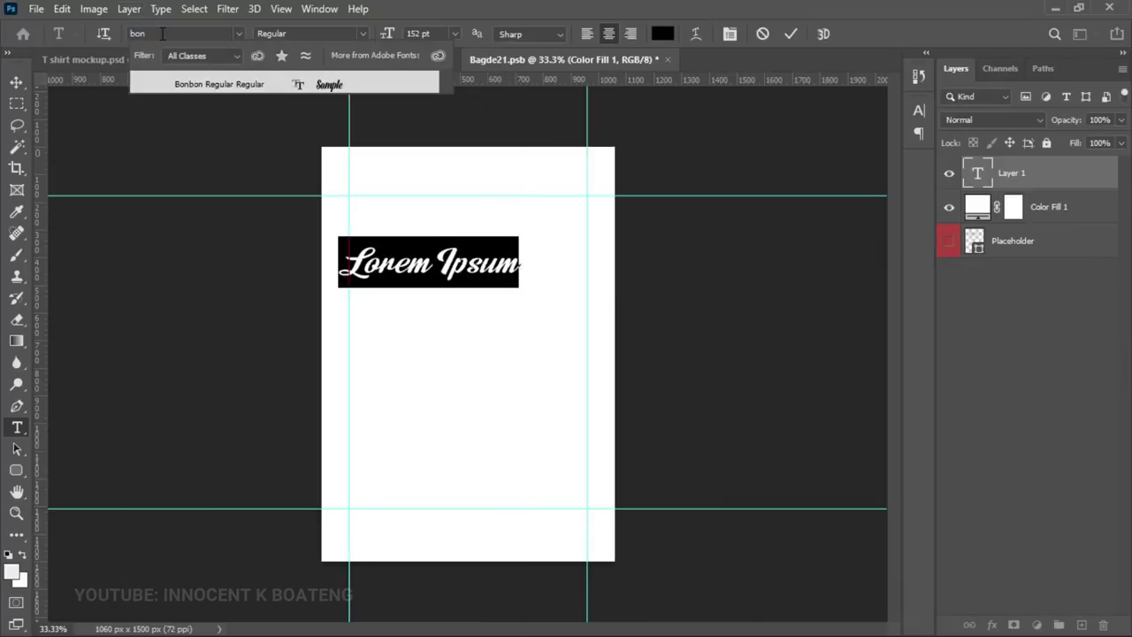
pyautogui.click(251, 84)
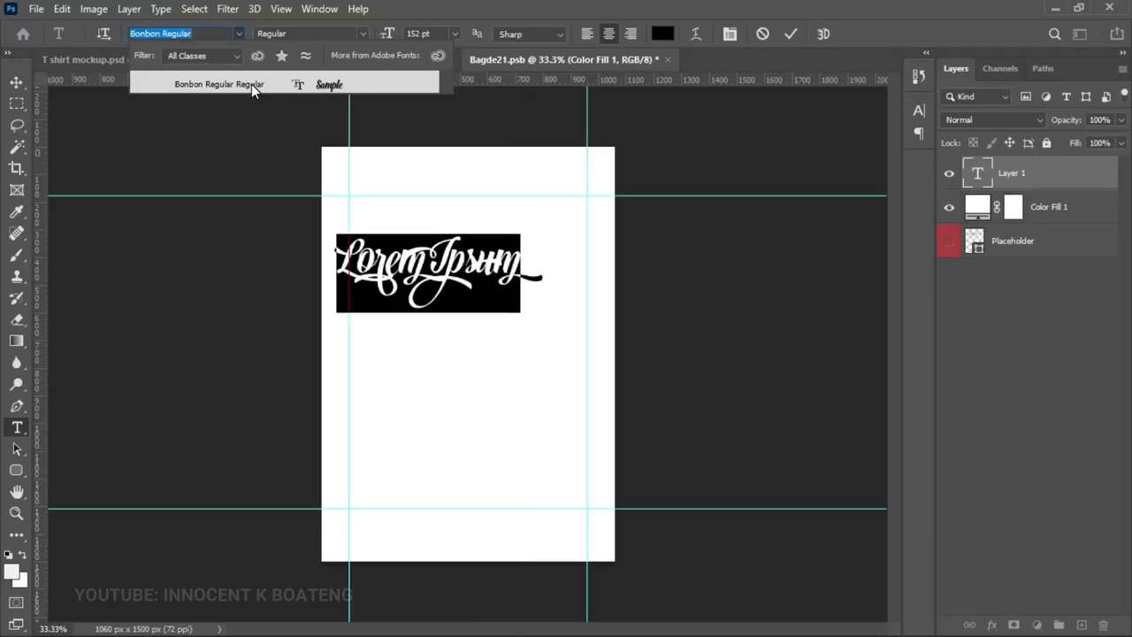
pyautogui.click(251, 84)
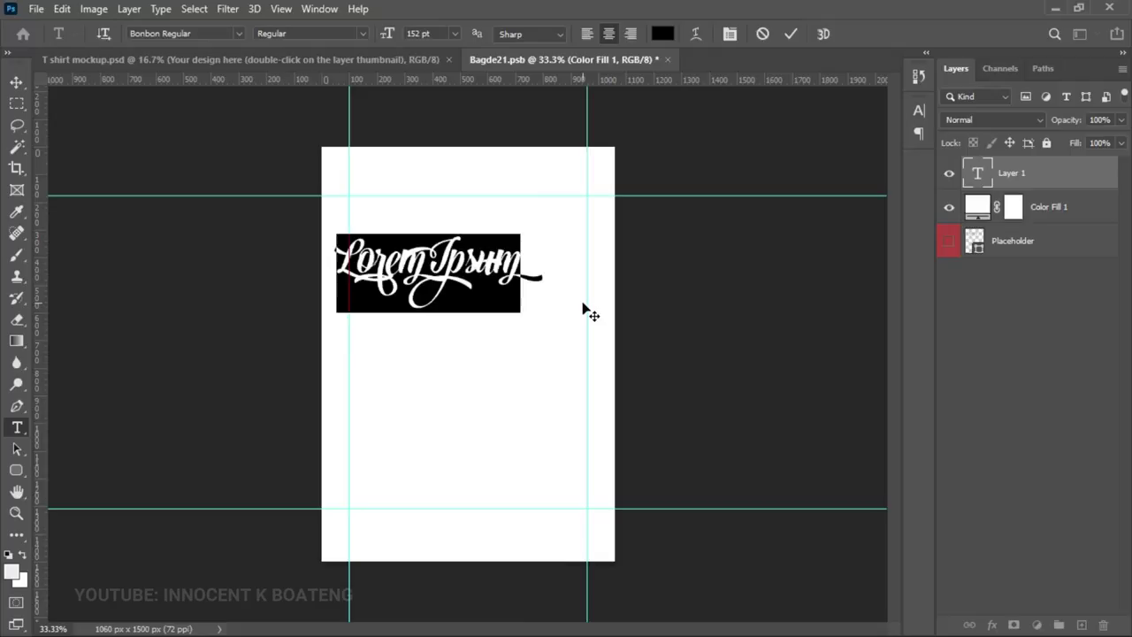
pyautogui.write('Re')
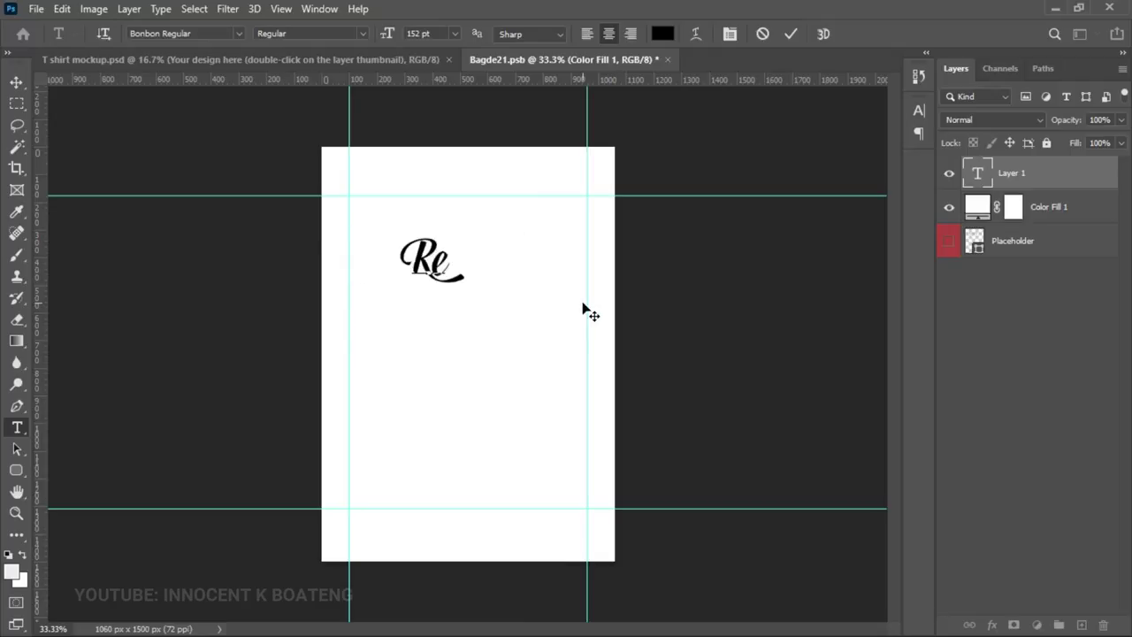
pyautogui.write("deemer's")
pyautogui.hotkey('ctrl', 'Return')
# Step: Center the "Redeemer's" text in the upper canvas and scale it to about 126% so it fits between the vertical guides
pyautogui.press('v')
pyautogui.moveTo(477, 240); pyautogui.dragTo(500, 256)
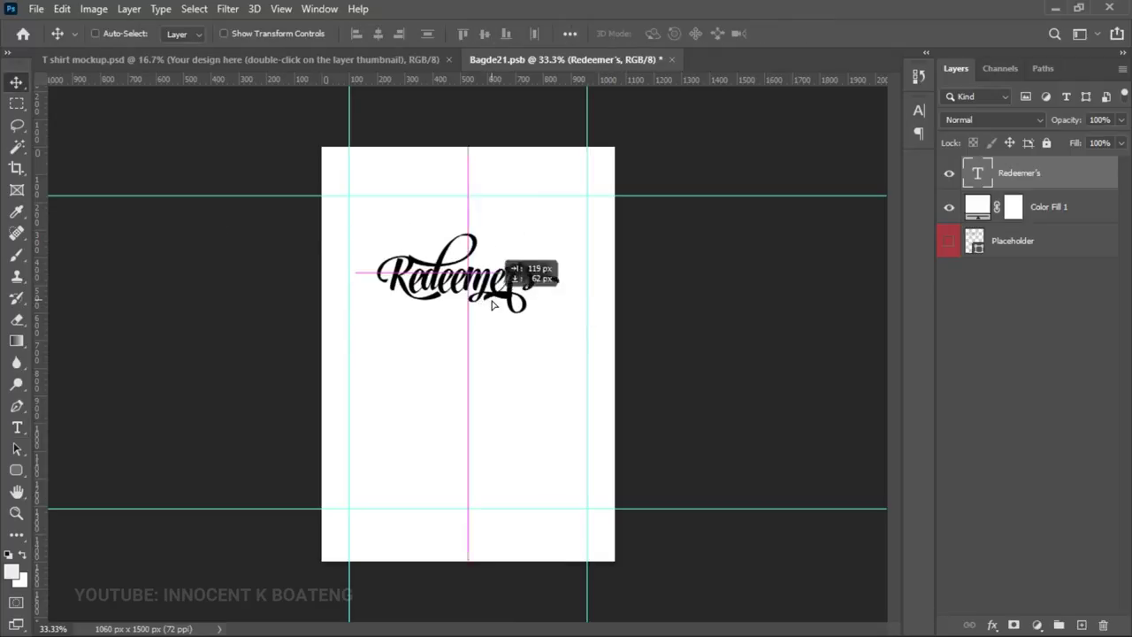
pyautogui.hotkey('ctrl', 't')
pyautogui.moveTo(559, 313); pyautogui.dragTo(605, 353)
pyautogui.moveTo(488, 283); pyautogui.dragTo(467, 277)
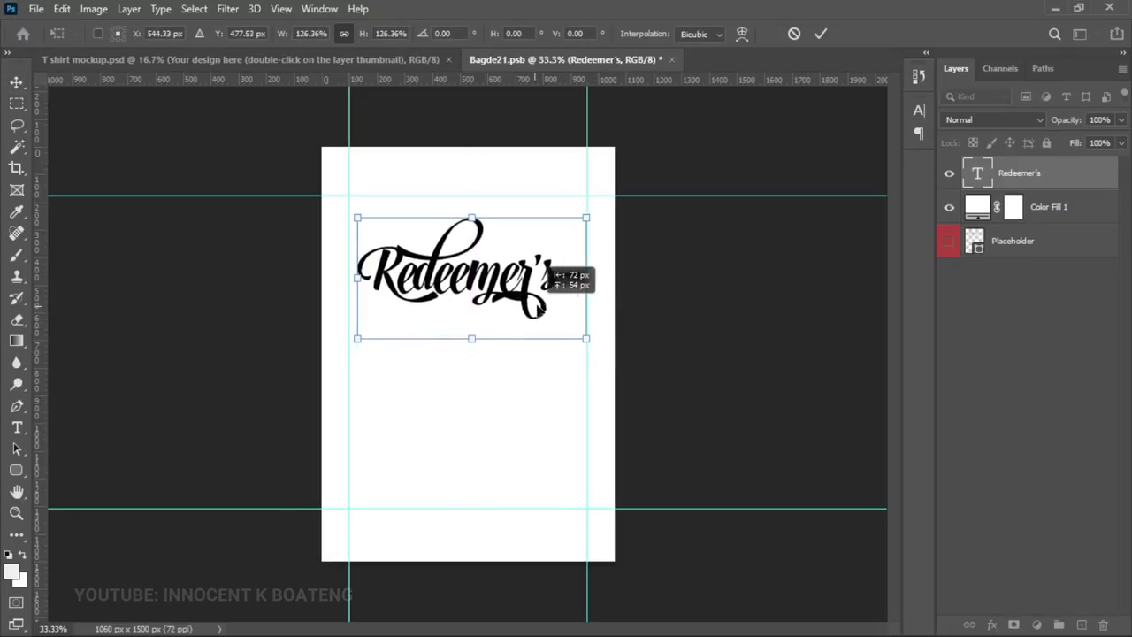
pyautogui.press('Return')
# Step: Turn the Swash feature off and back on for the whole "Redeemer's" text
pyautogui.press('t')
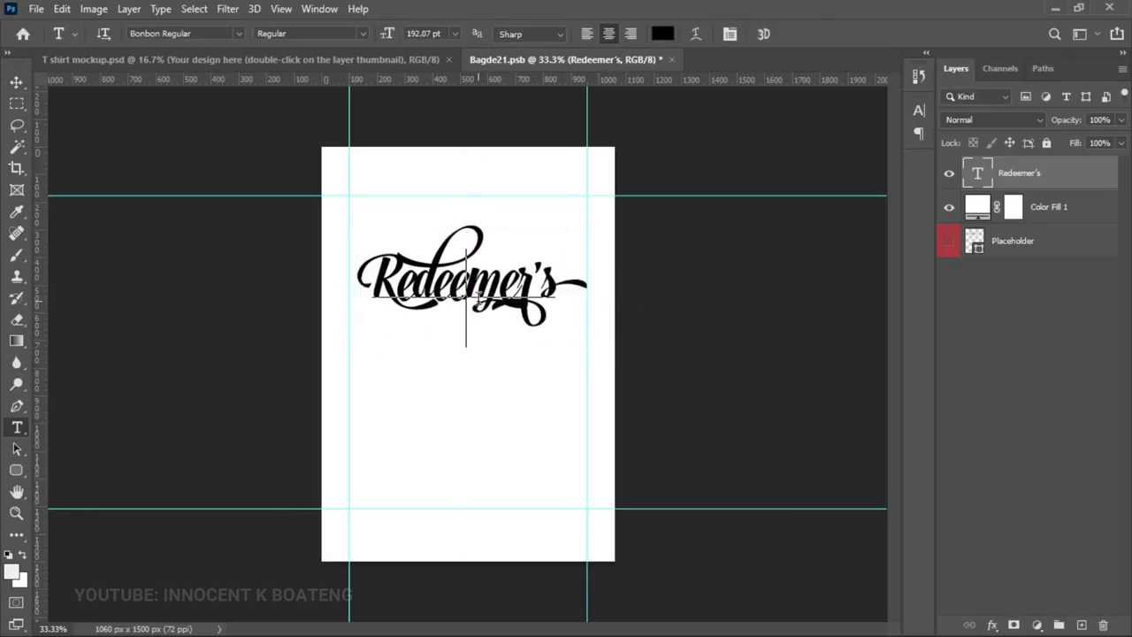
pyautogui.click(473, 299)
pyautogui.hotkey('ctrl', 'a')
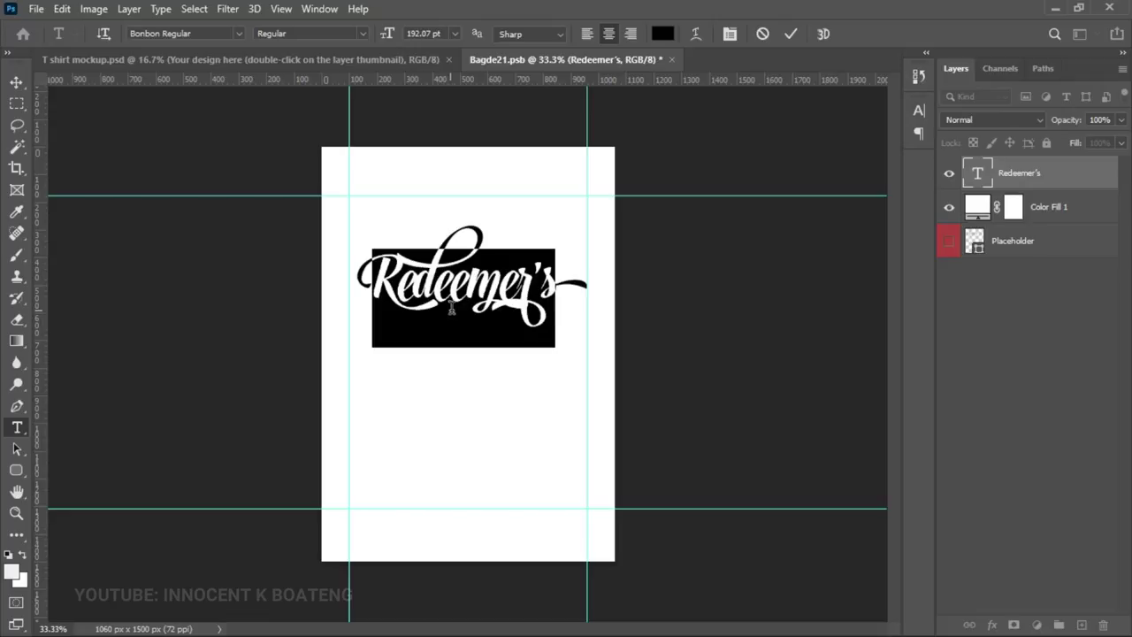
pyautogui.click(730, 36)
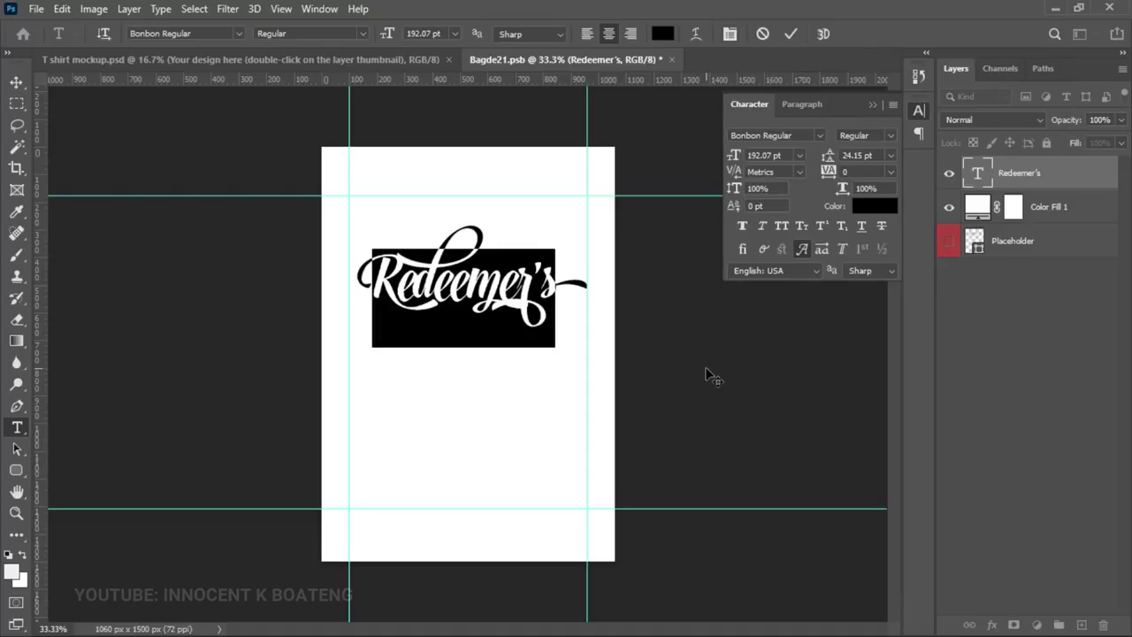
pyautogui.click(803, 252)
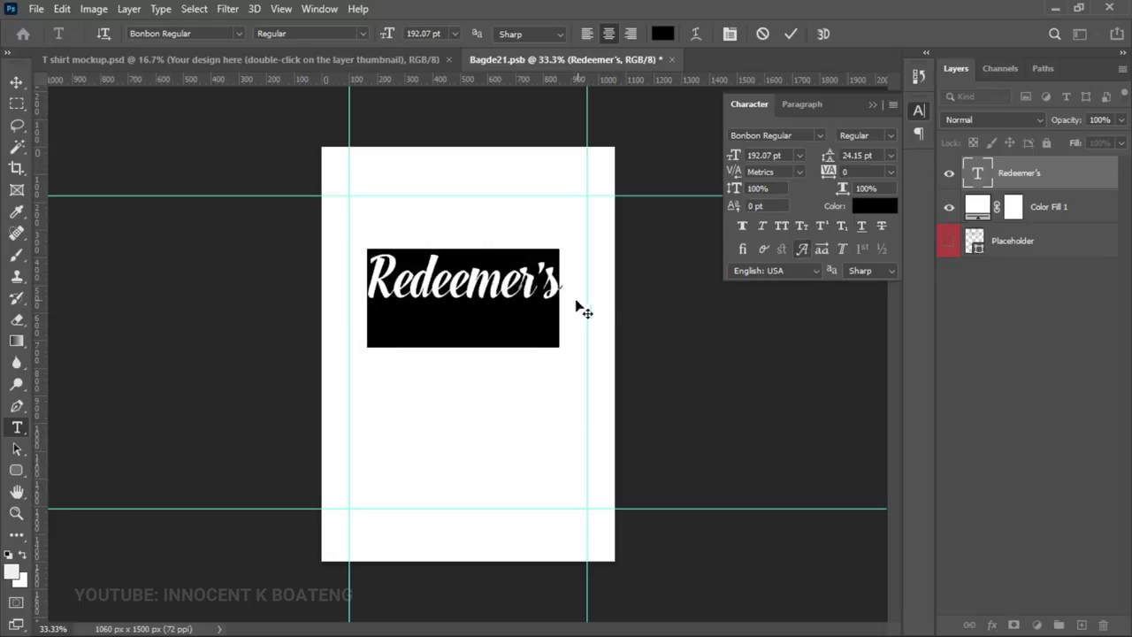
pyautogui.click(446, 281)
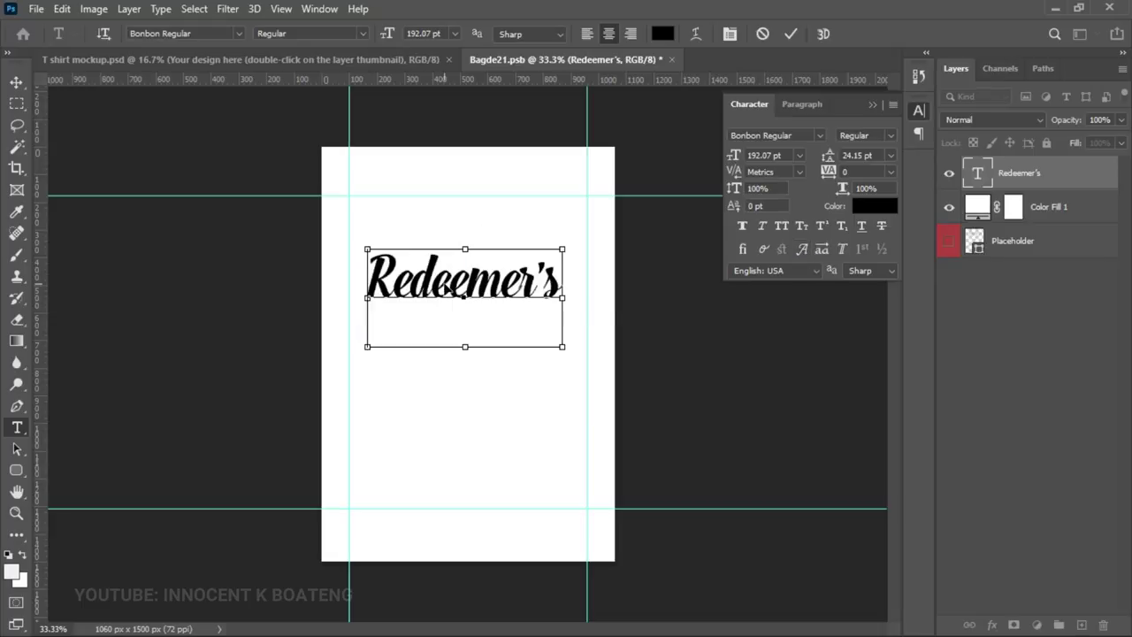
pyautogui.hotkey('ctrl', 'a')
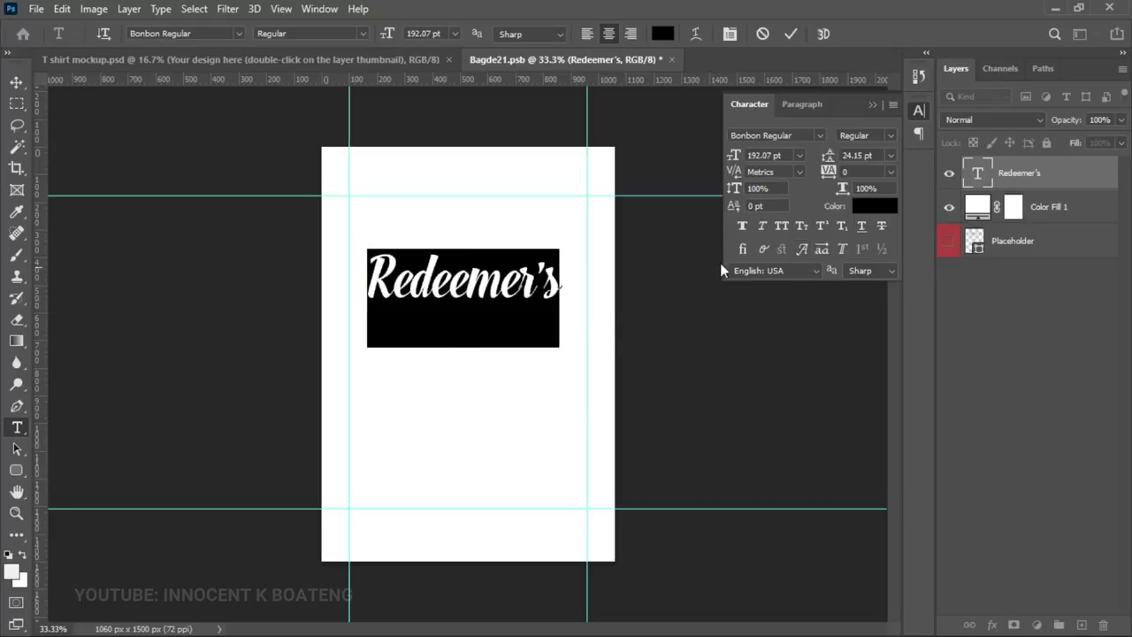
pyautogui.click(803, 252)
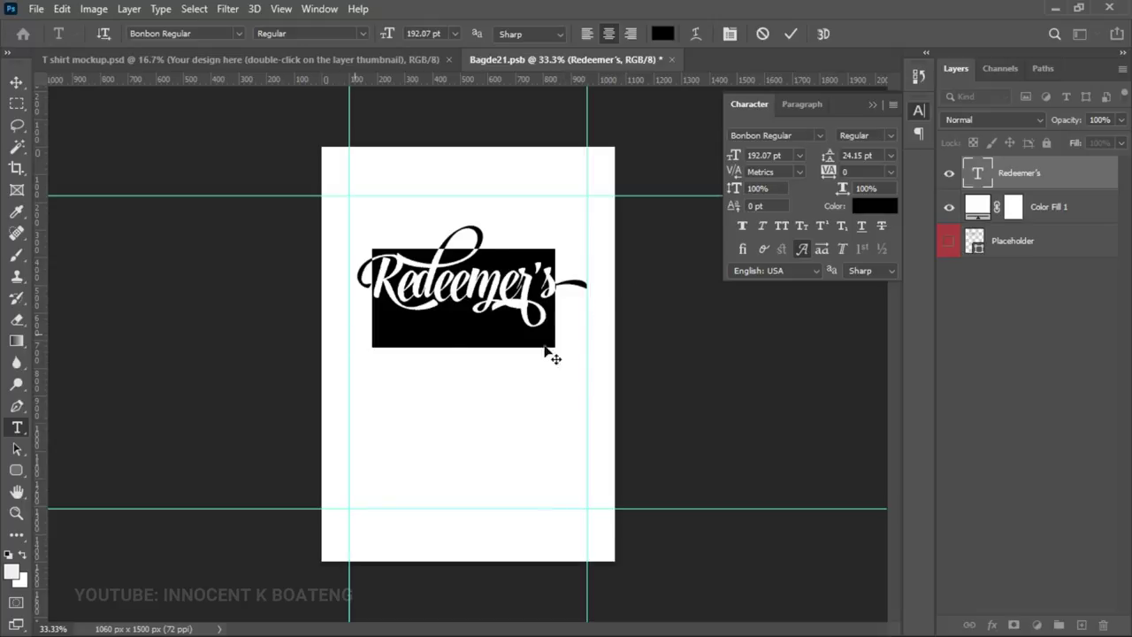
pyautogui.click(803, 248)
# Step: Scale the "Redeemer's" text up to about 102% toward the first vertical guide and collapse the character settings
pyautogui.click(15, 82)
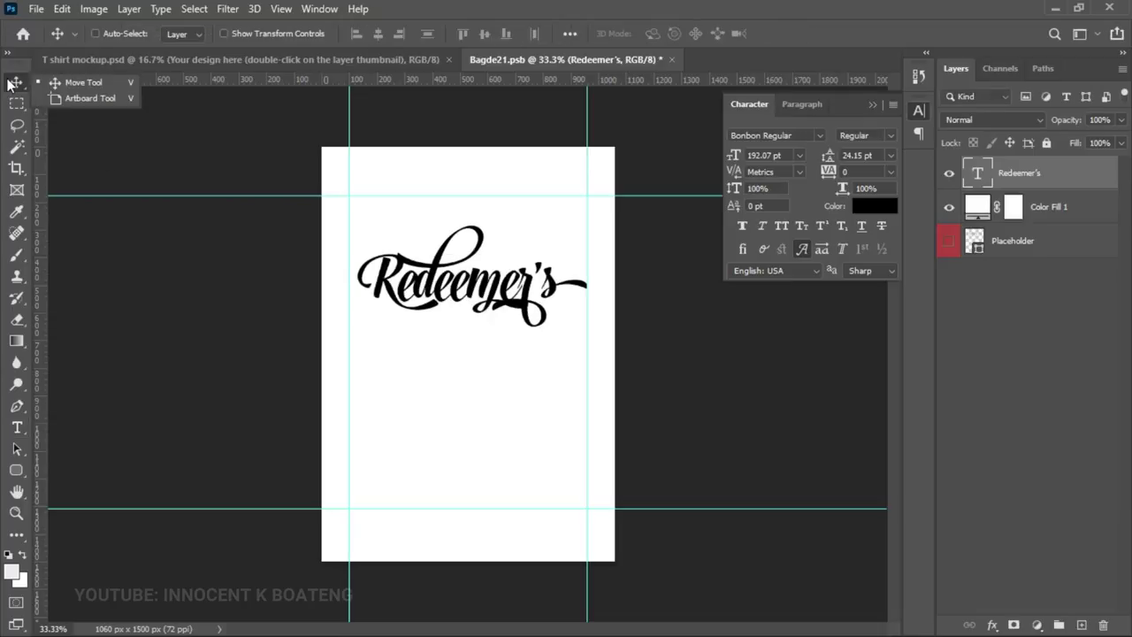
pyautogui.hotkey('ctrl', 't')
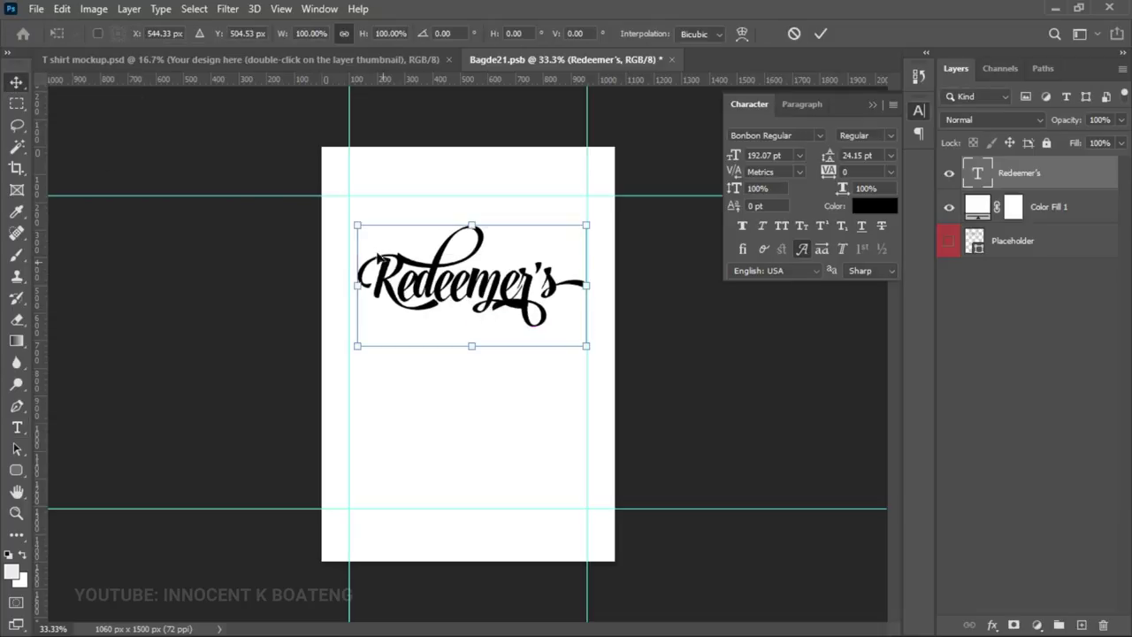
pyautogui.moveTo(353, 223); pyautogui.dragTo(352, 223)
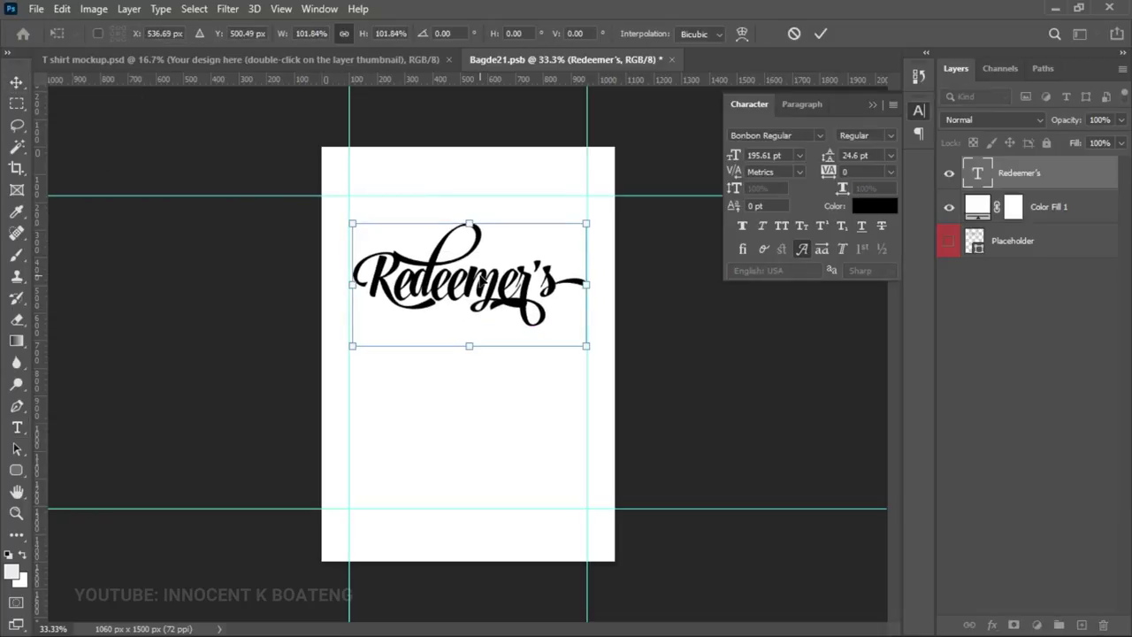
pyautogui.press('Return')
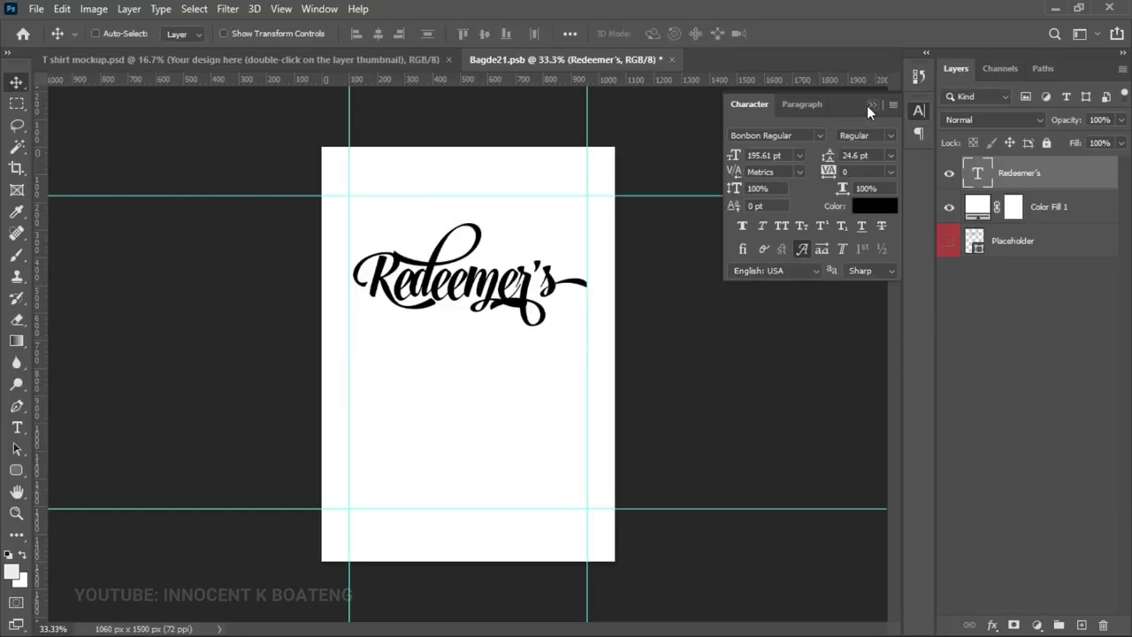
pyautogui.click(871, 105)
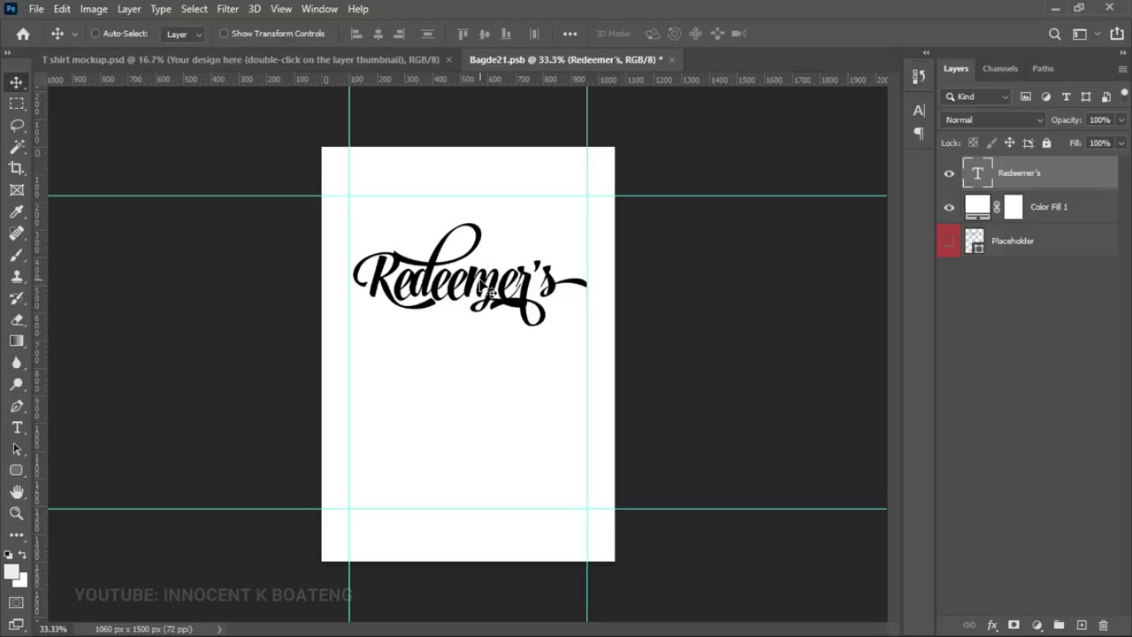
# Step: Add a Gradient Overlay to the "Redeemer's" text layer, keeping the Layer Style dialog clear of the lettering
pyautogui.rightClick(1033, 178)
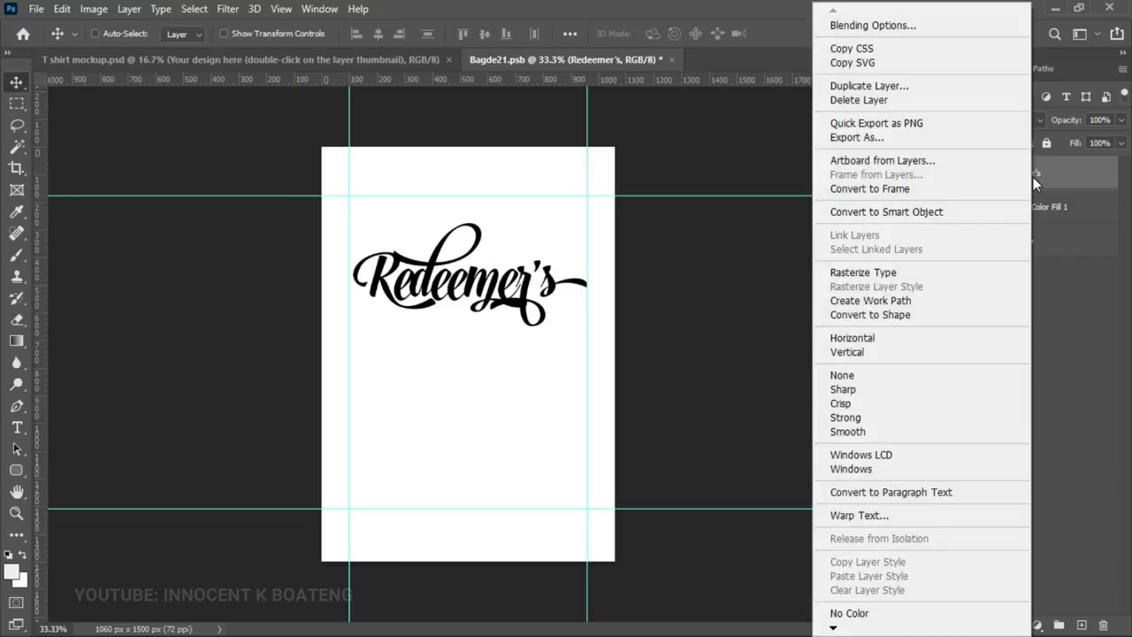
pyautogui.click(844, 26)
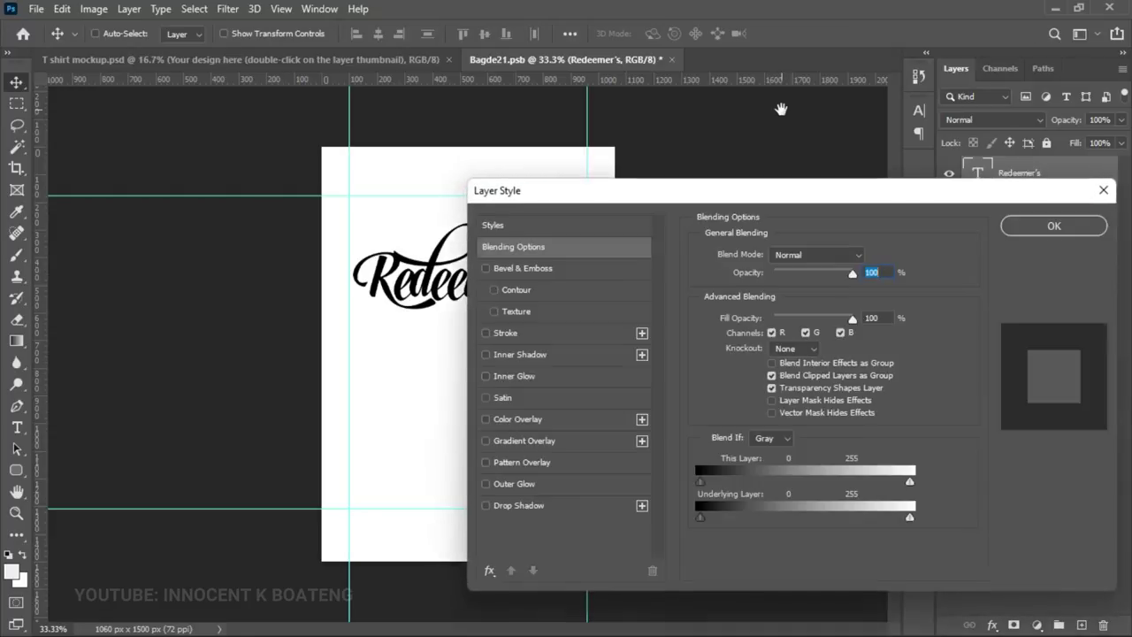
pyautogui.moveTo(717, 191); pyautogui.dragTo(725, 135)
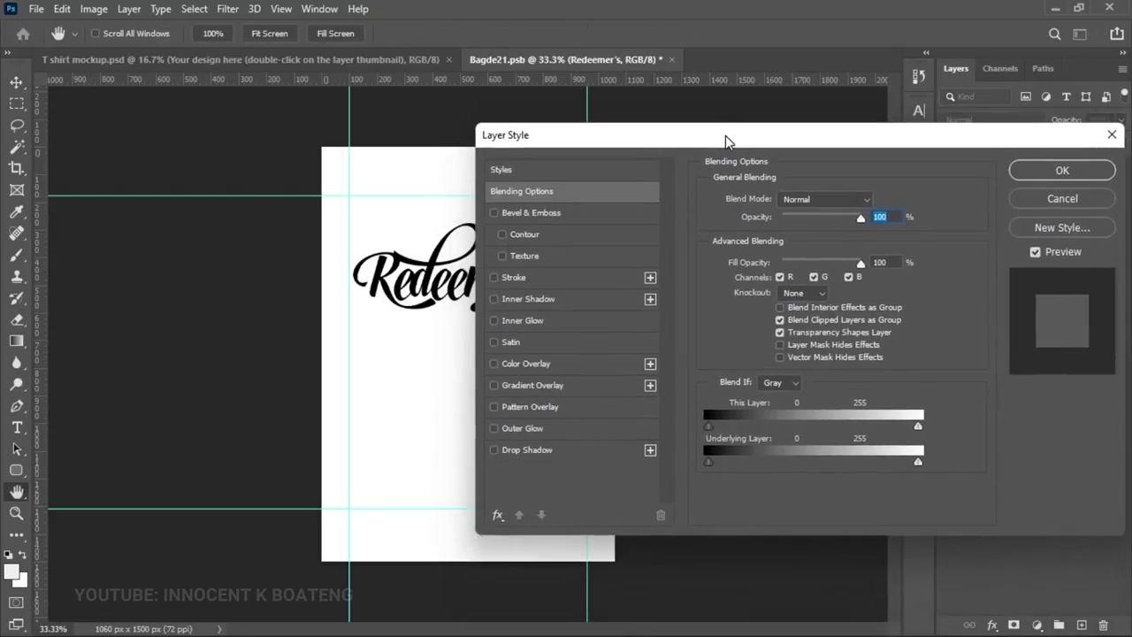
pyautogui.click(547, 384)
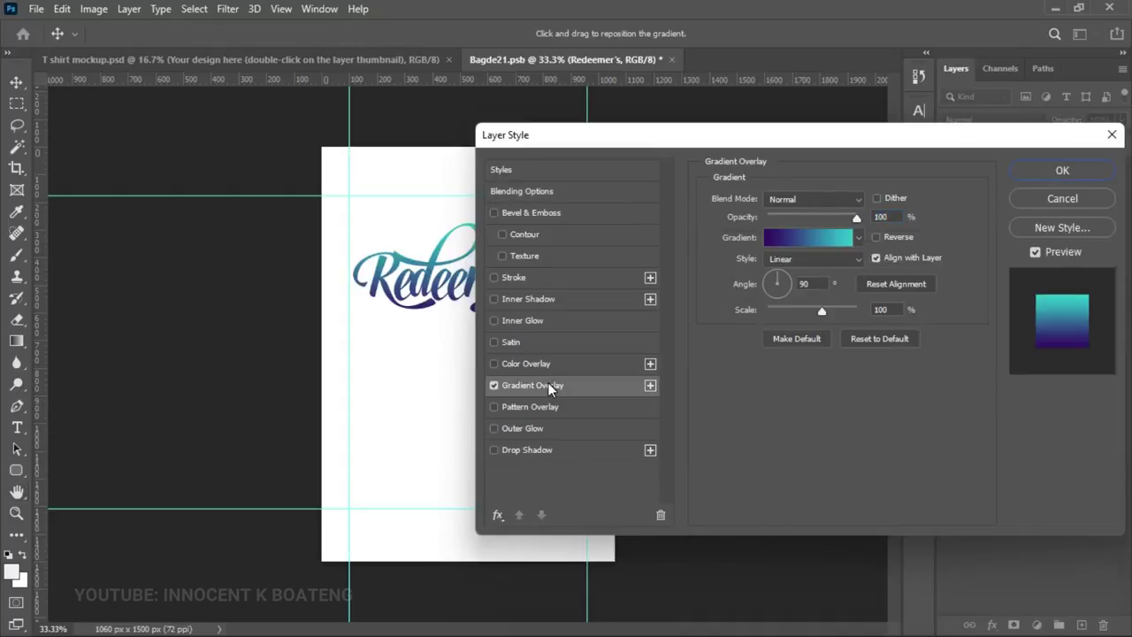
pyautogui.moveTo(655, 141); pyautogui.dragTo(817, 143)
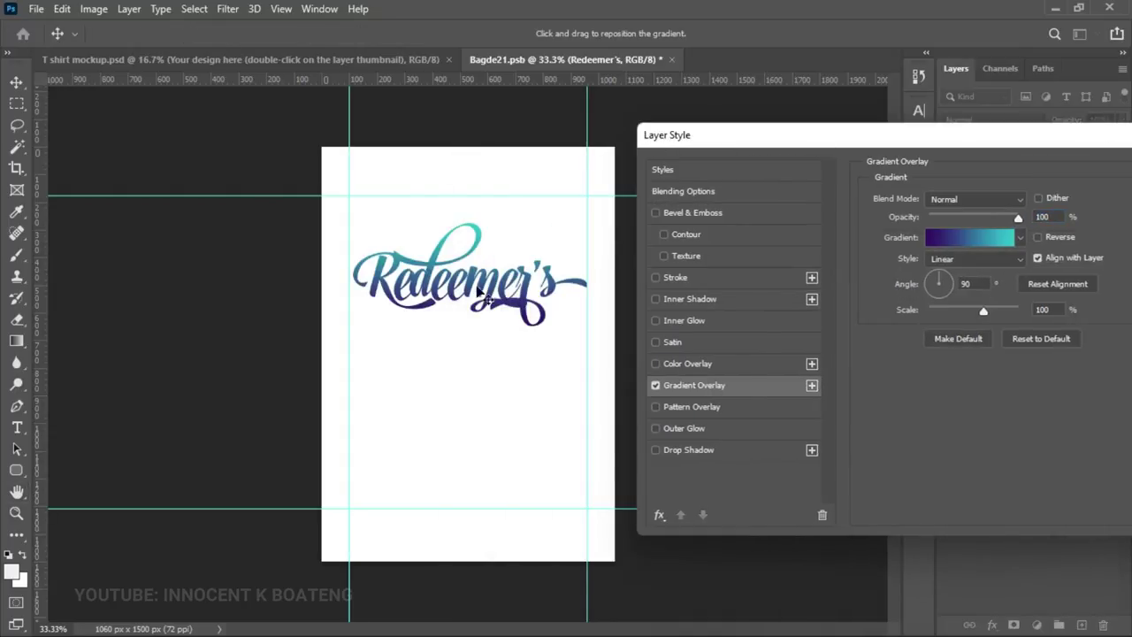
# Step: Open the overlay's gradient for editing, browse the preset groups and pick Blue_27 from the Blues group
pyautogui.click(981, 238)
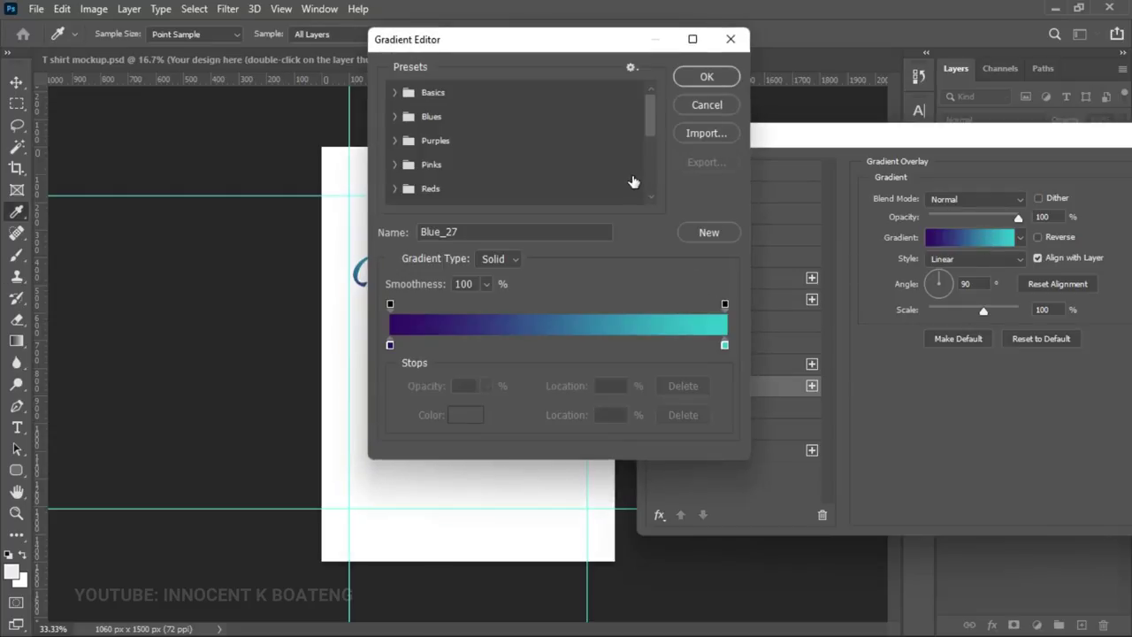
pyautogui.scroll(-1, 584, 177)
pyautogui.scroll(1, 577, 174)
pyautogui.scroll(-1, 578, 174)
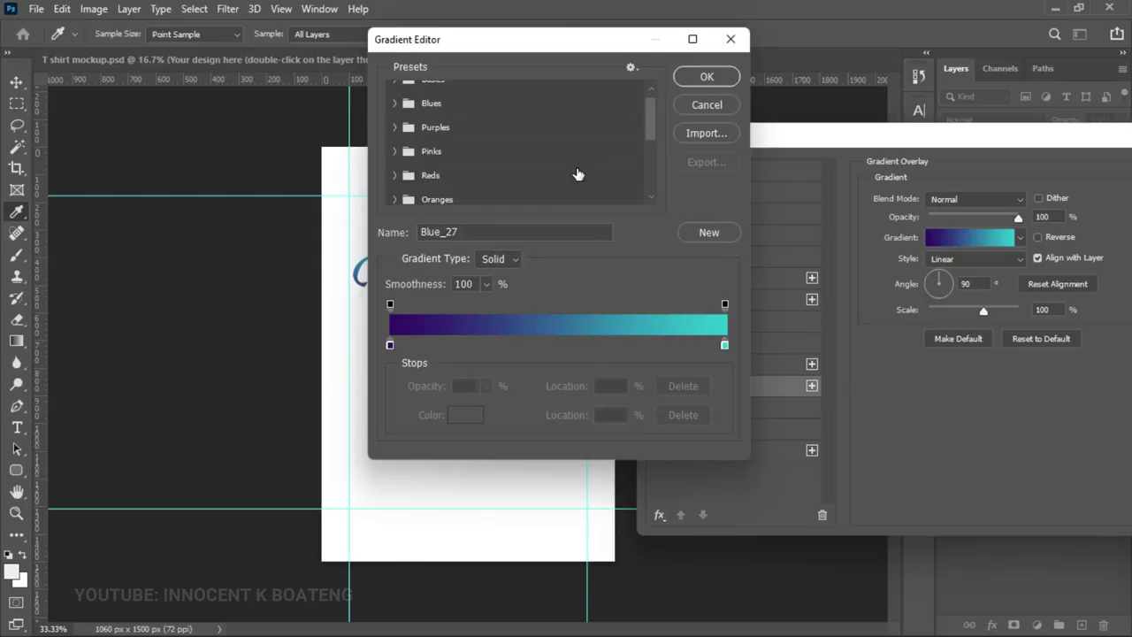
pyautogui.scroll(1, 501, 155)
pyautogui.scroll(-1, 438, 139)
pyautogui.scroll(-2, 442, 139)
pyautogui.scroll(3, 442, 145)
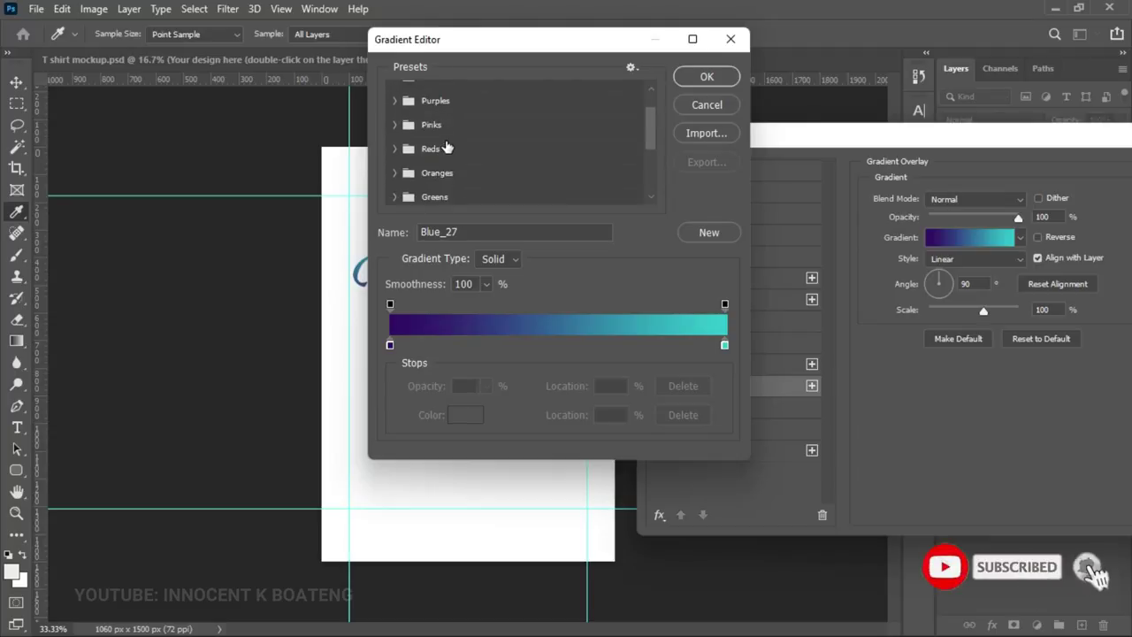
pyautogui.scroll(2, 447, 147)
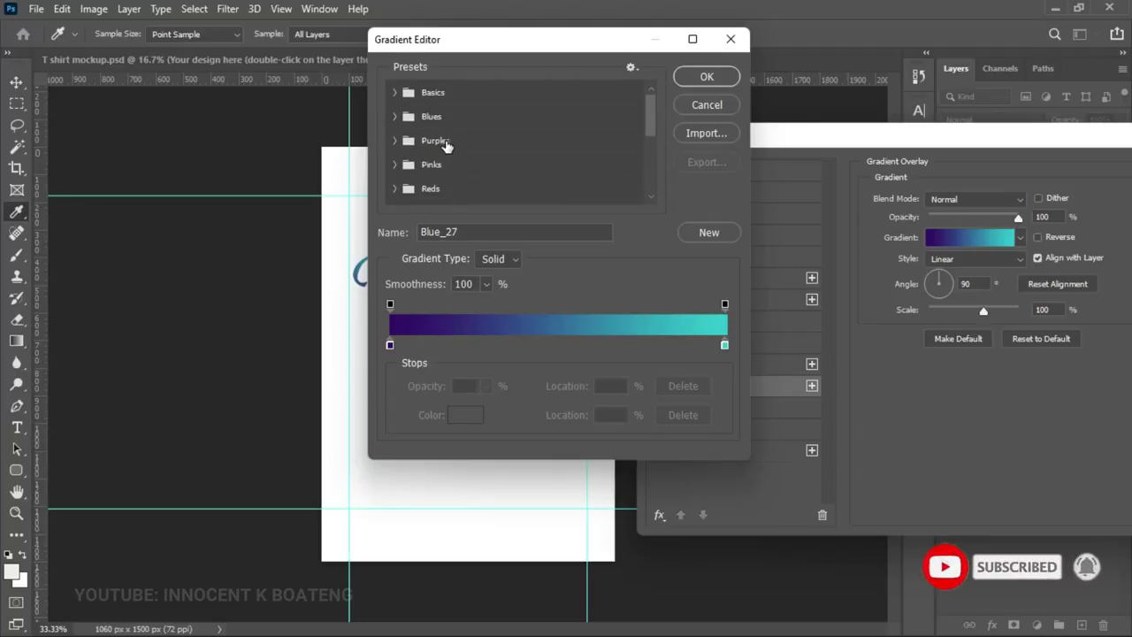
pyautogui.click(397, 116)
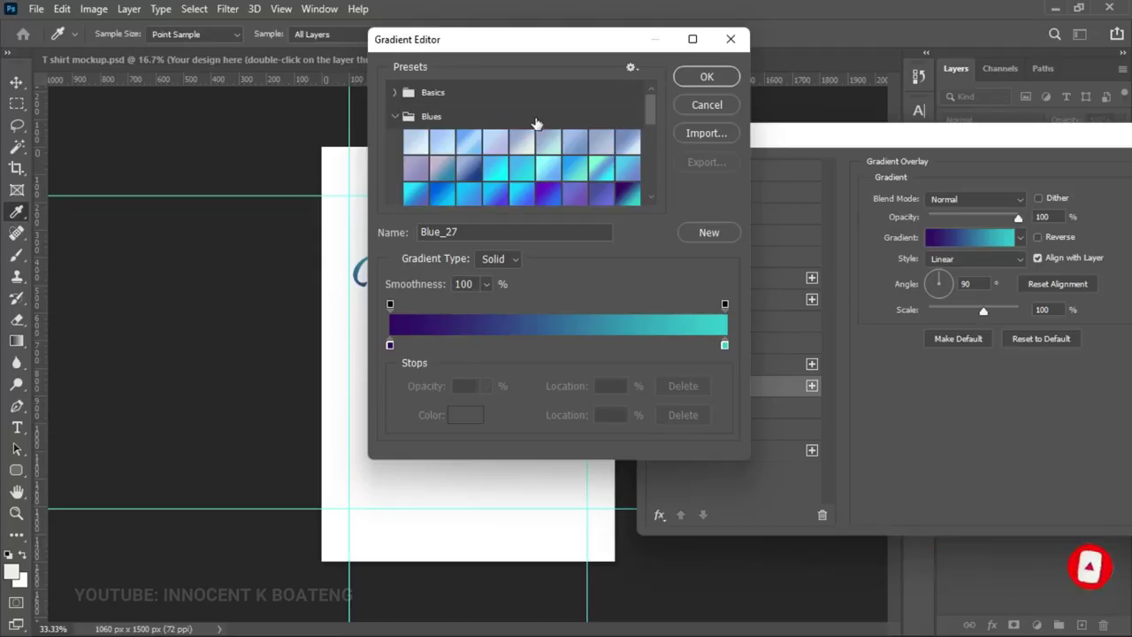
pyautogui.scroll(-3, 535, 123)
pyautogui.click(630, 99)
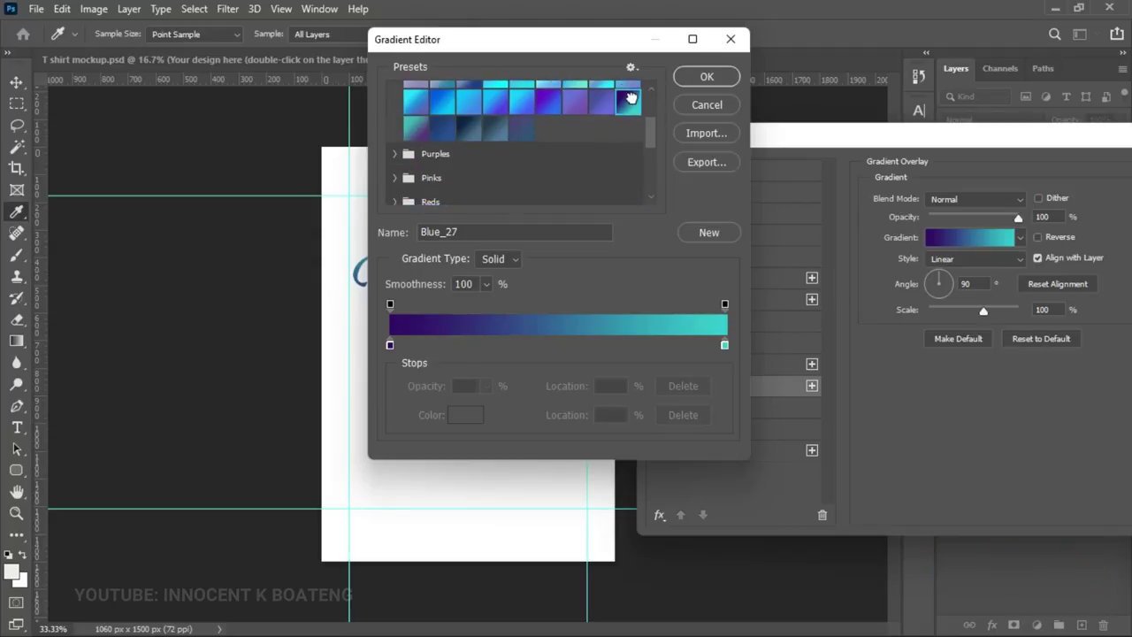
# Step: Try the Blue_21 gradient preset on the lettering with the Gradient Editor moved aside, and discard the gradient edit
pyautogui.moveTo(541, 44); pyautogui.dragTo(817, 77)
pyautogui.click(758, 139)
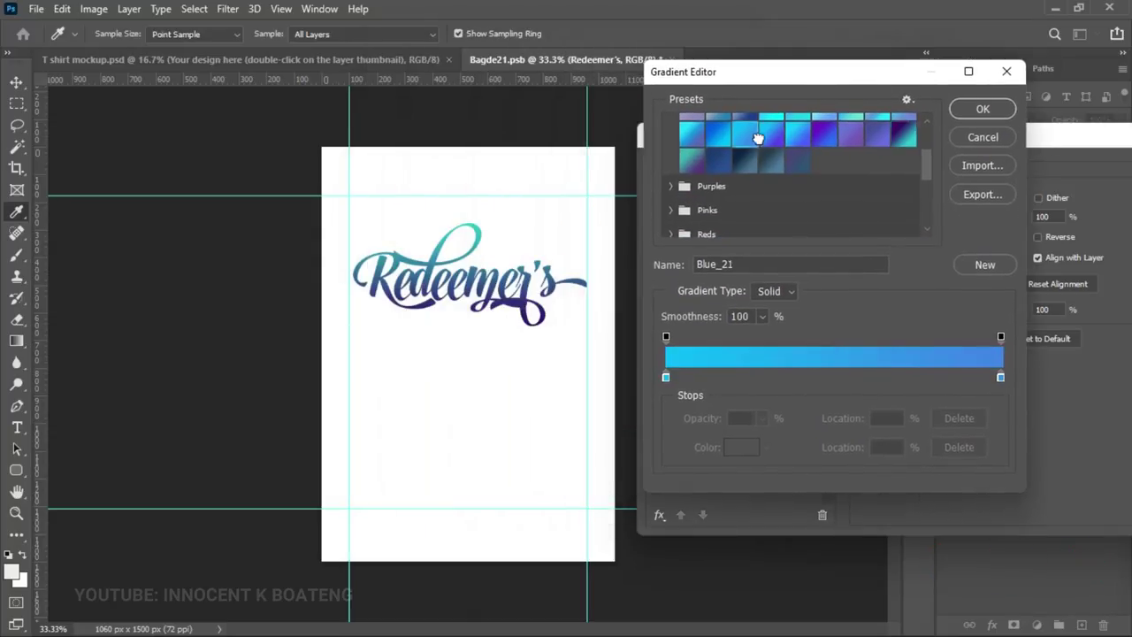
pyautogui.click(733, 132)
pyautogui.click(758, 139)
pyautogui.scroll(2, 775, 155)
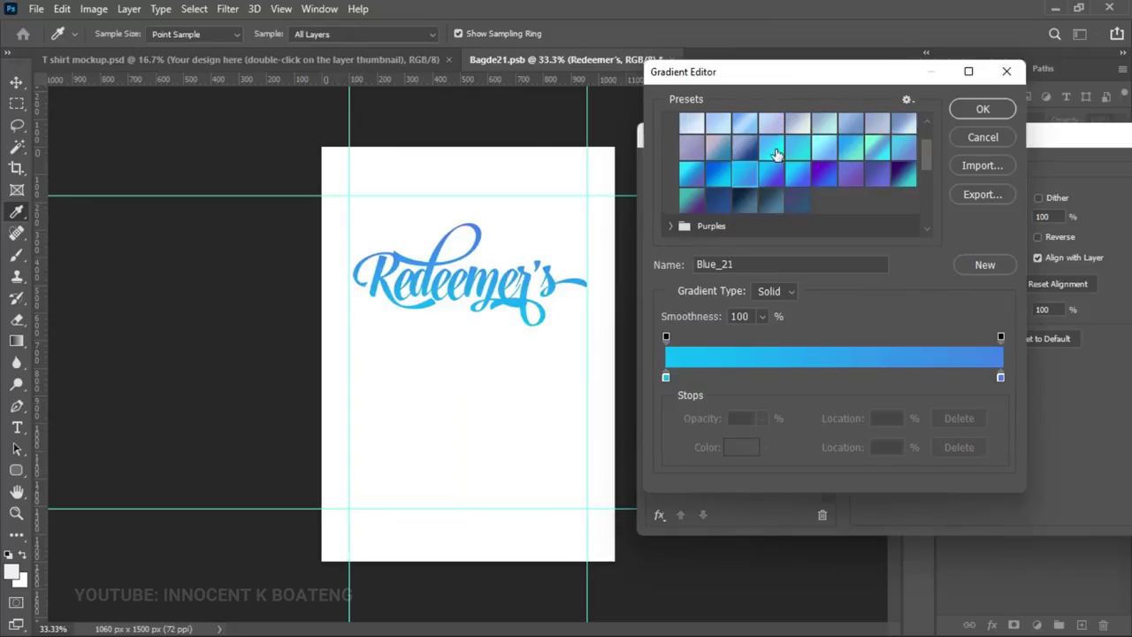
pyautogui.click(980, 136)
# Step: Reopen the overlay's gradient and try presets from the Oranges group, including Orange_03 and Orange_05
pyautogui.click(974, 231)
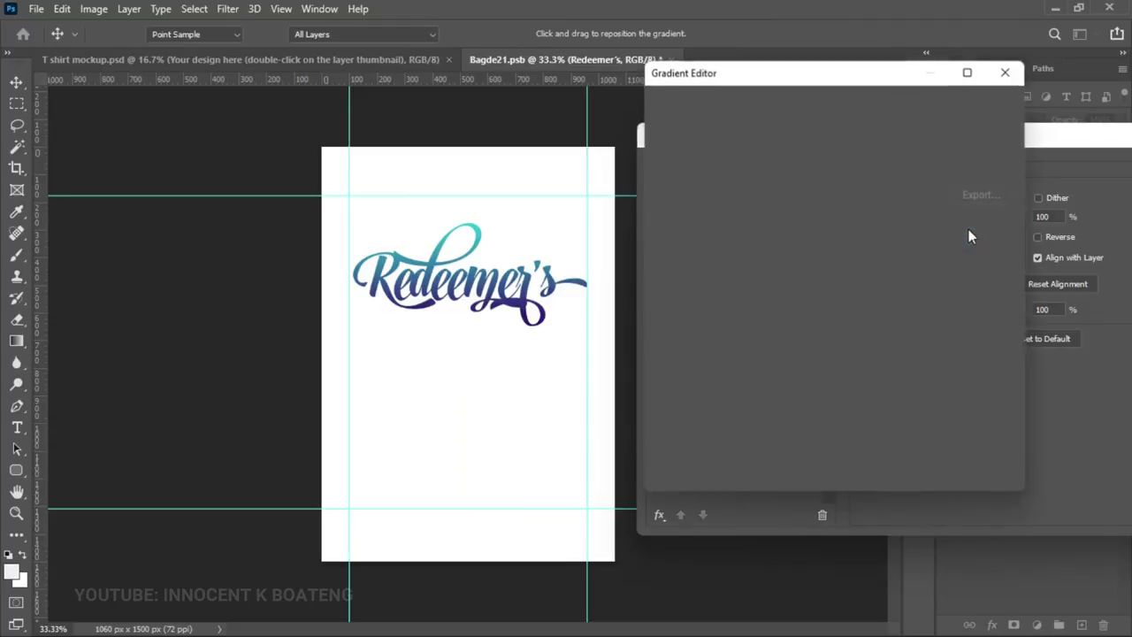
pyautogui.scroll(-1, 676, 196)
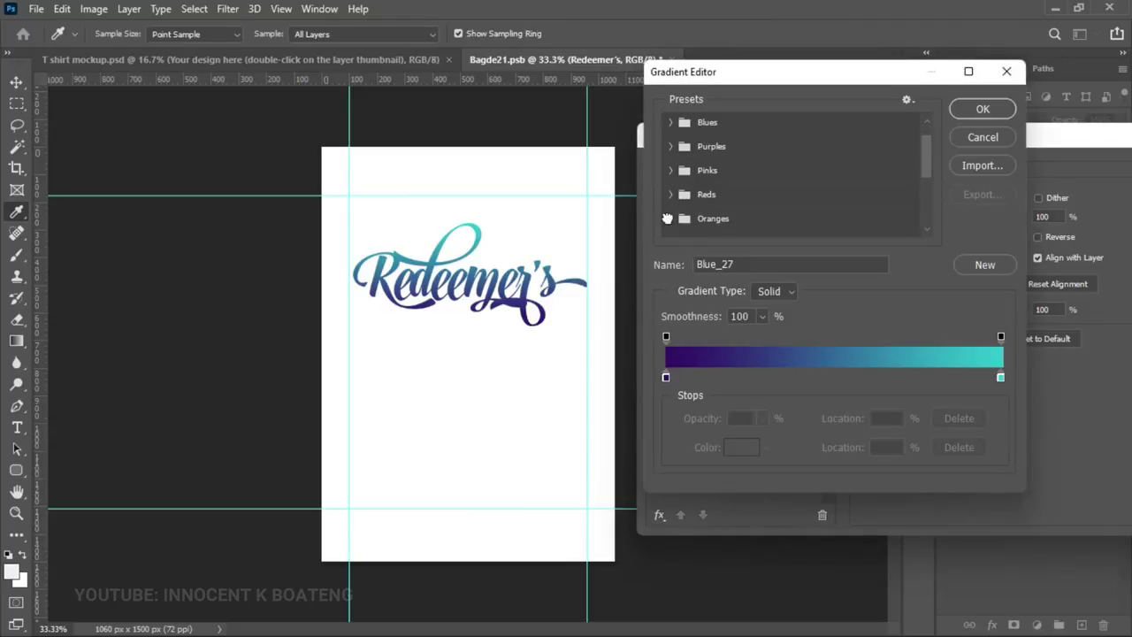
pyautogui.click(670, 218)
pyautogui.click(745, 194)
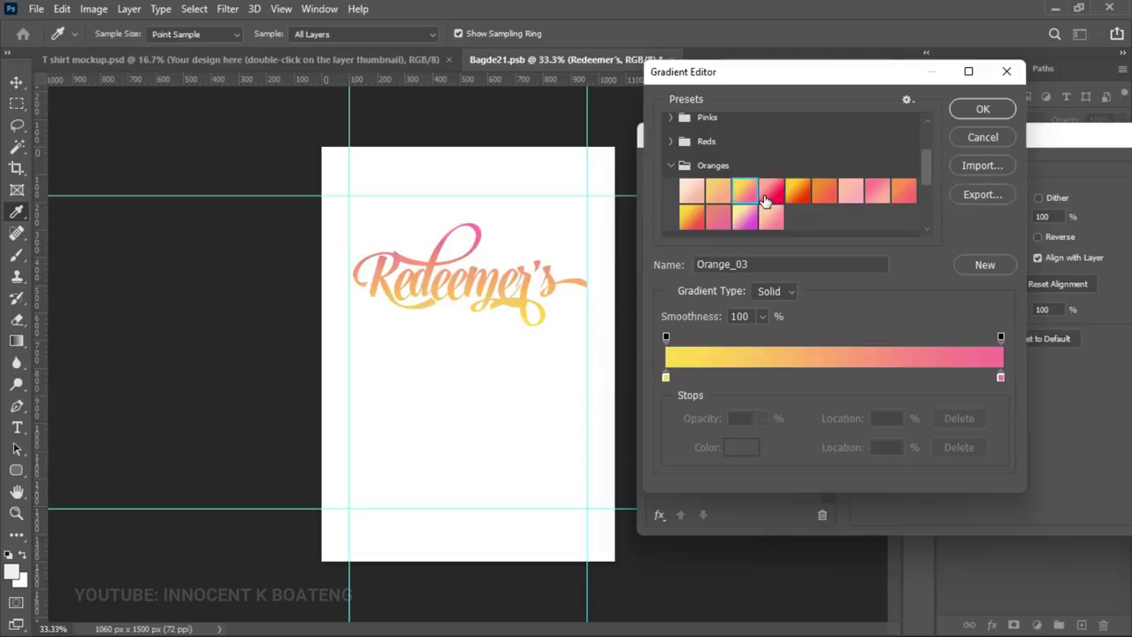
pyautogui.click(775, 196)
pyautogui.click(798, 189)
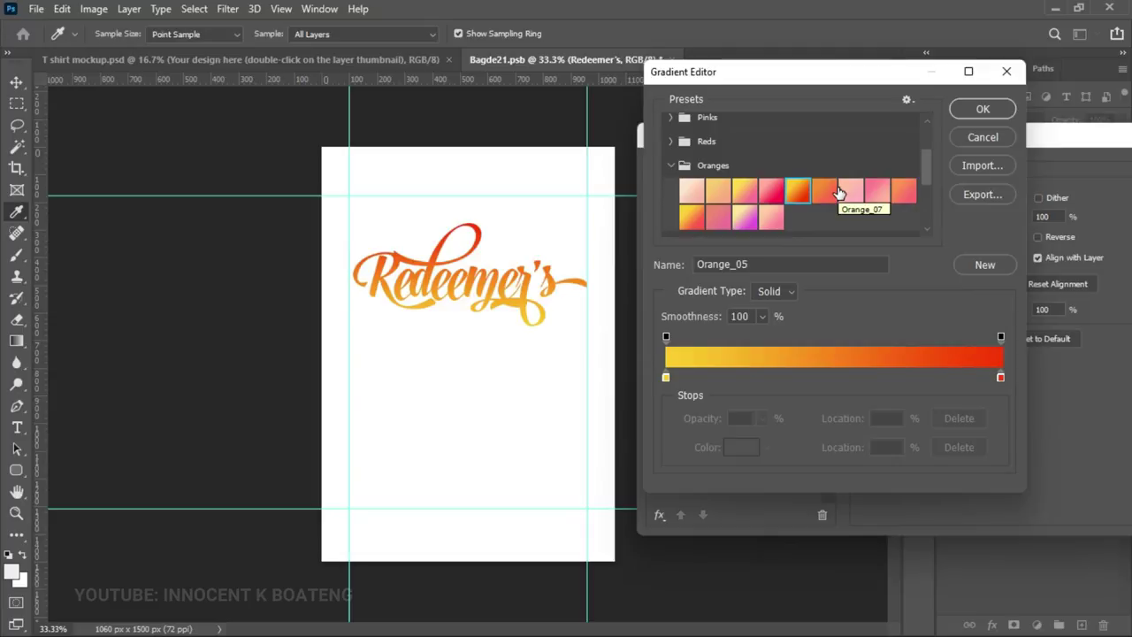
# Step: Try gradient presets from the Pinks group on the lettering, ending on Pink_13
pyautogui.scroll(2, 707, 181)
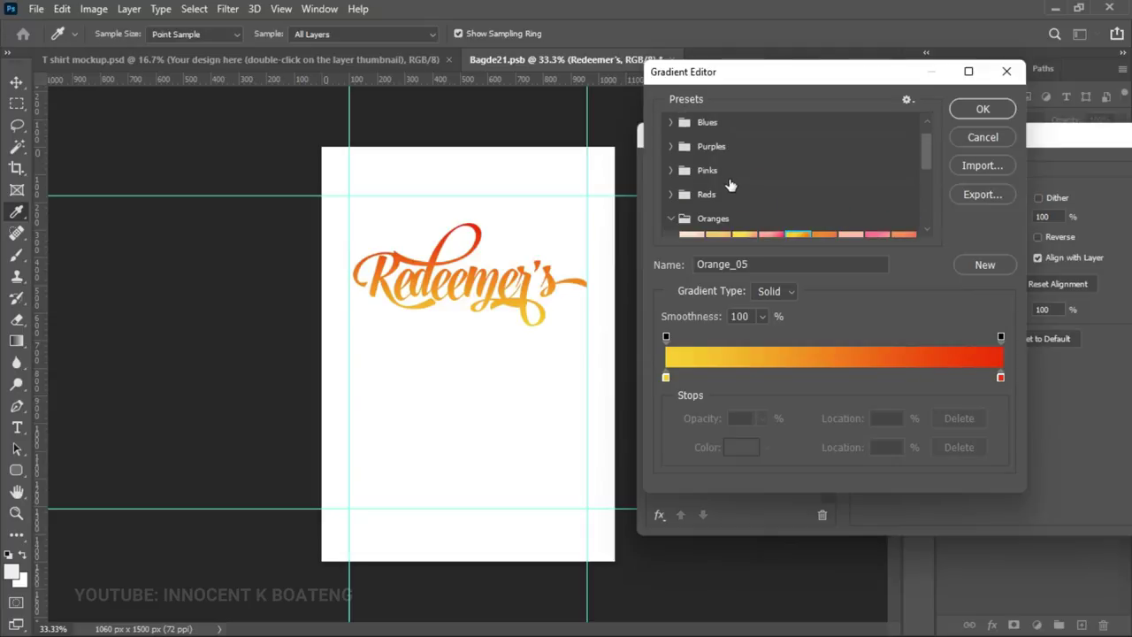
pyautogui.click(670, 170)
pyautogui.scroll(-1, 792, 216)
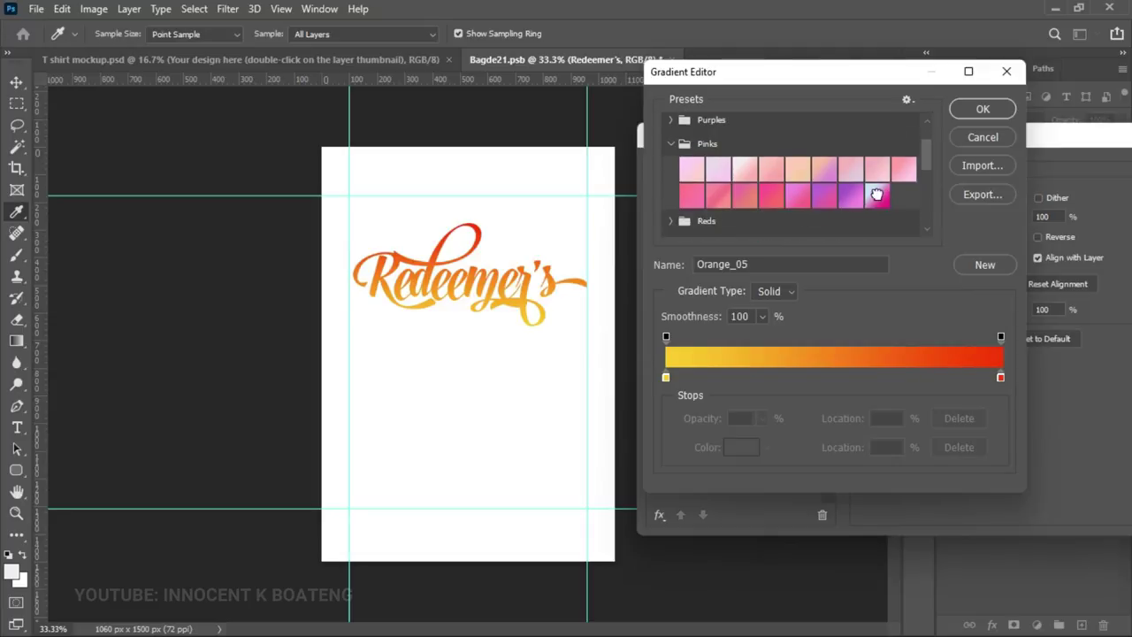
pyautogui.click(876, 194)
pyautogui.click(770, 195)
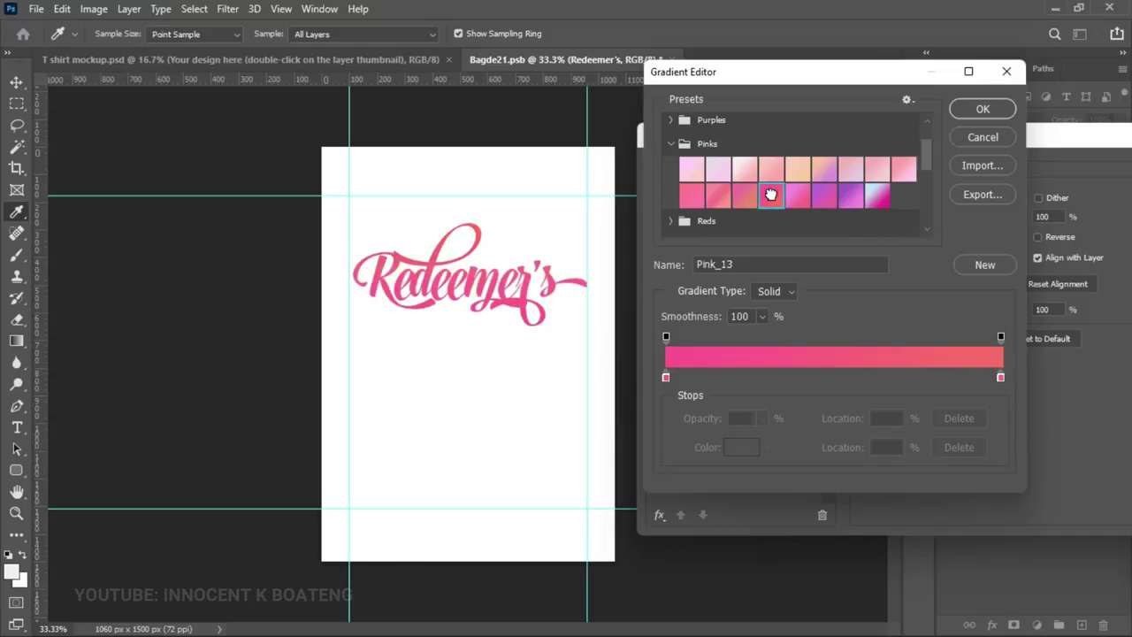
# Step: Apply the Blue_27 preset from the Blues group to the lettering's gradient overlay
pyautogui.scroll(3, 720, 177)
pyautogui.click(675, 154)
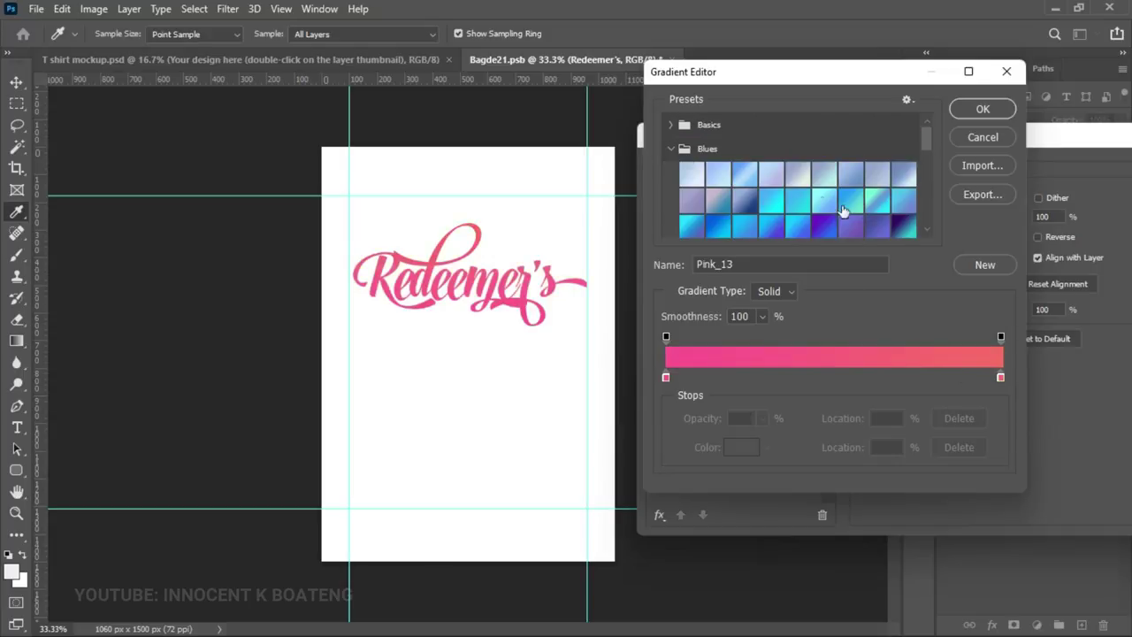
pyautogui.scroll(-1, 843, 210)
pyautogui.click(903, 173)
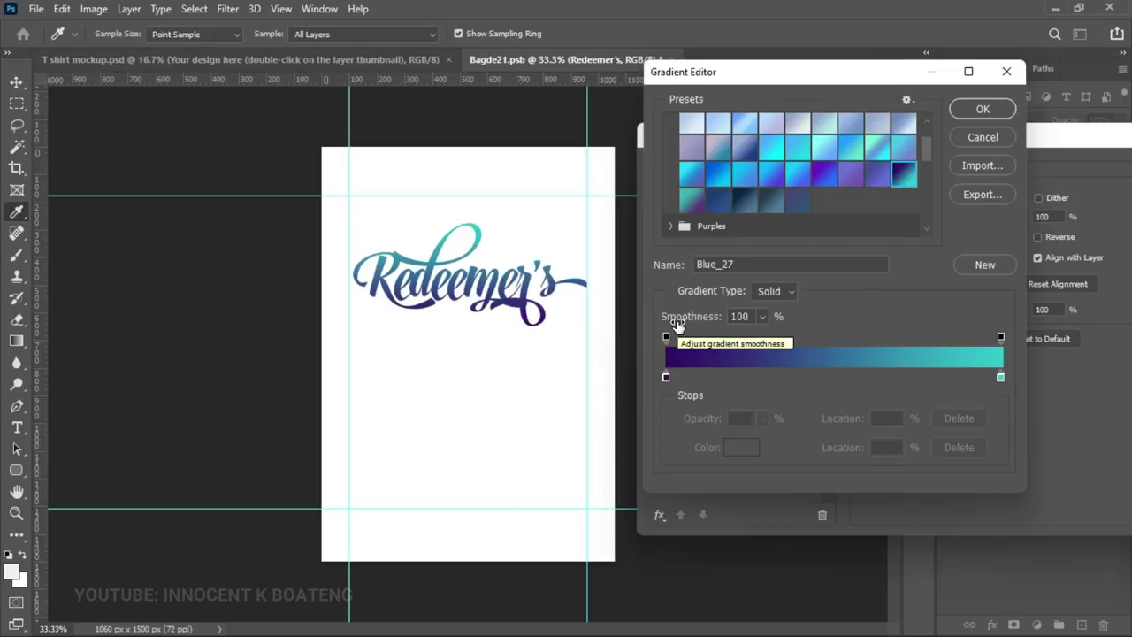
# Step: Try recoloring the gradient's 0% color stop to plum 9d445d and green 6fdc34, and discard the color change
pyautogui.click(666, 378)
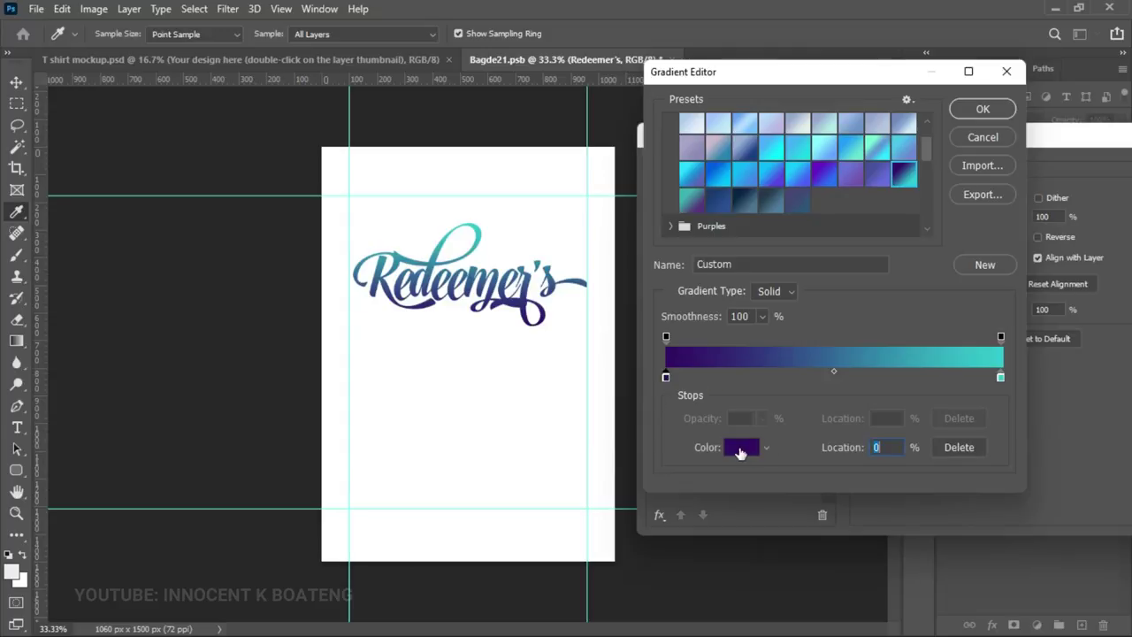
pyautogui.click(741, 446)
pyautogui.moveTo(763, 273); pyautogui.dragTo(873, 227)
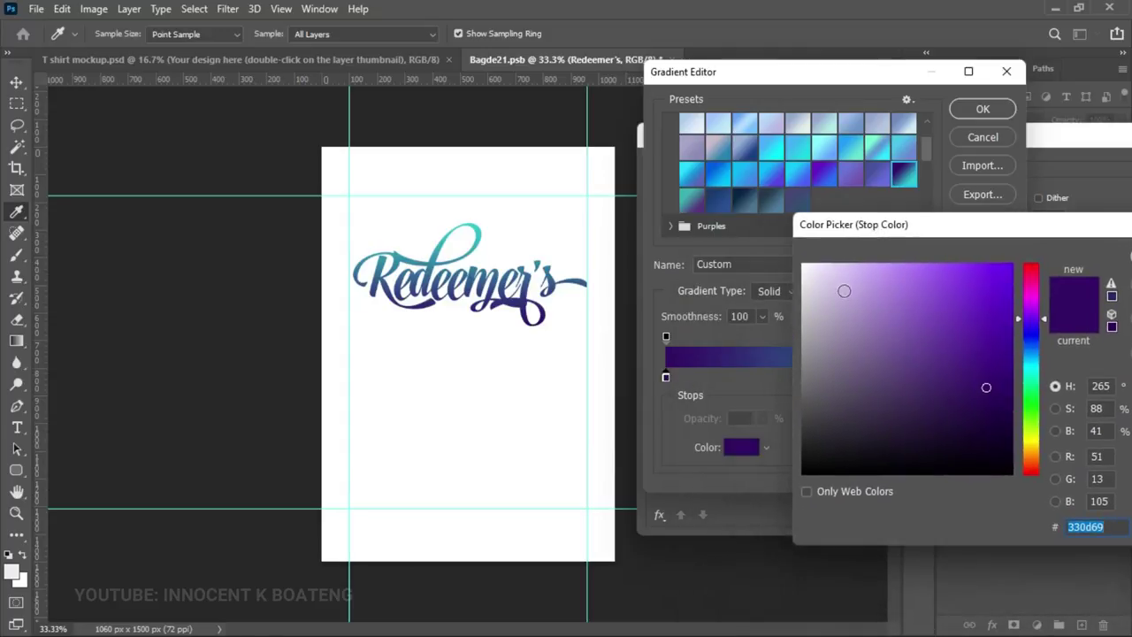
pyautogui.moveTo(1031, 319); pyautogui.dragTo(1031, 272)
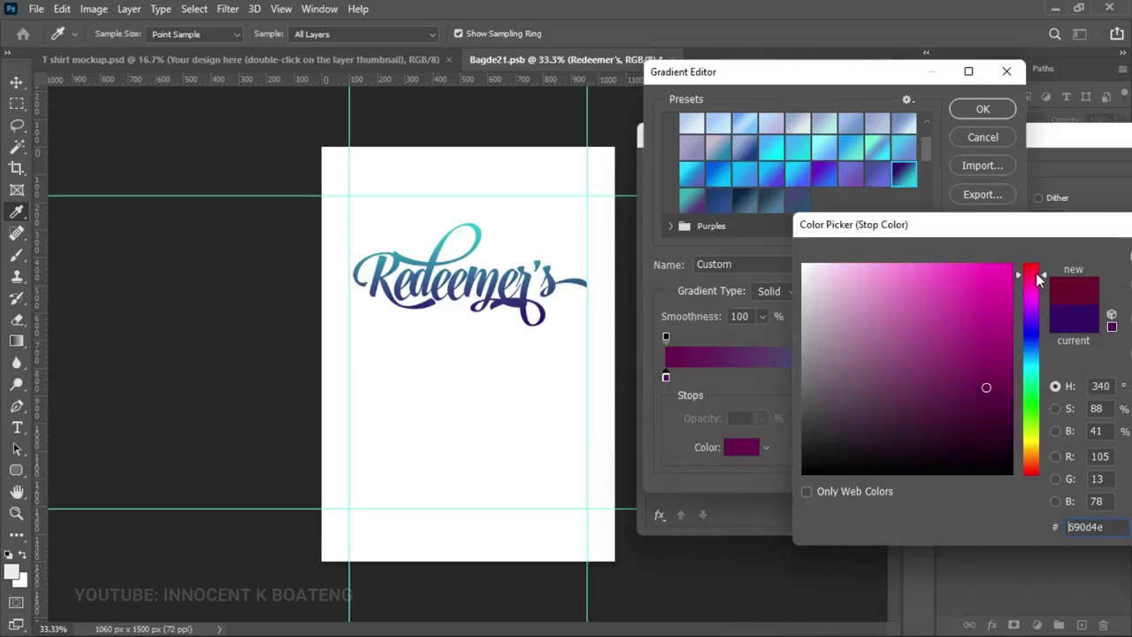
pyautogui.moveTo(969, 307); pyautogui.dragTo(921, 344)
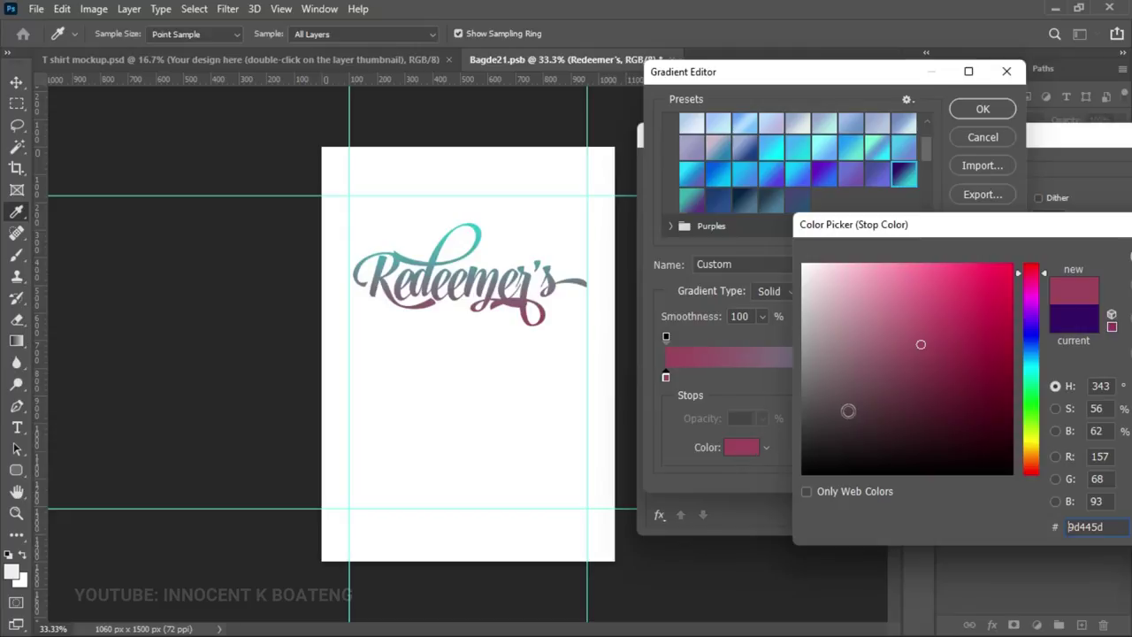
pyautogui.moveTo(1029, 464); pyautogui.dragTo(1029, 417)
pyautogui.moveTo(961, 361); pyautogui.dragTo(962, 291)
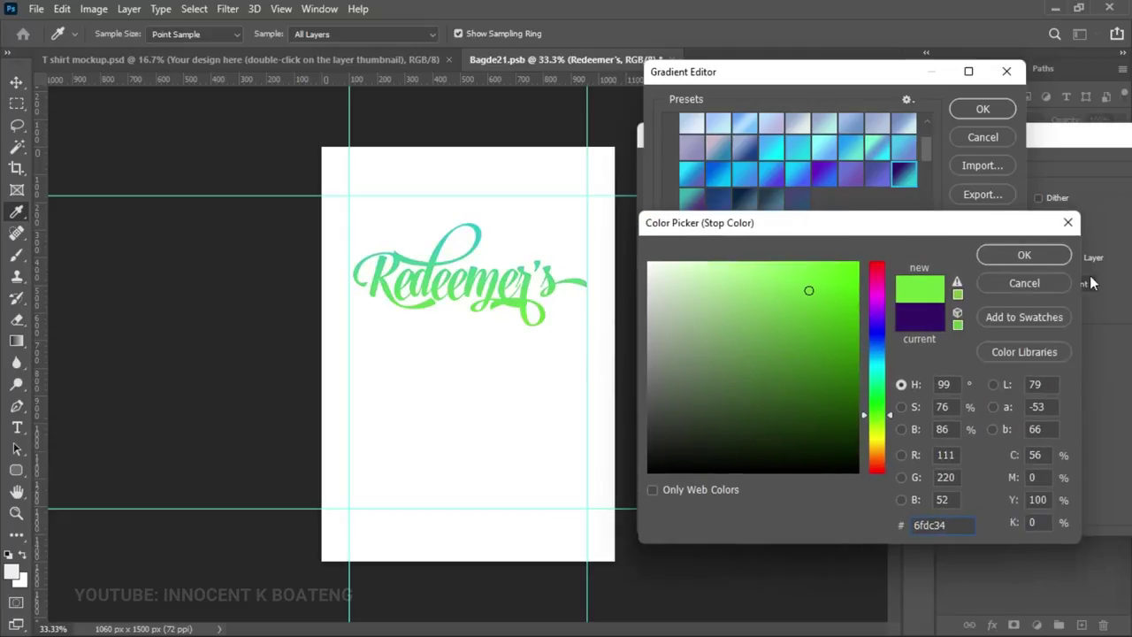
pyautogui.click(1027, 281)
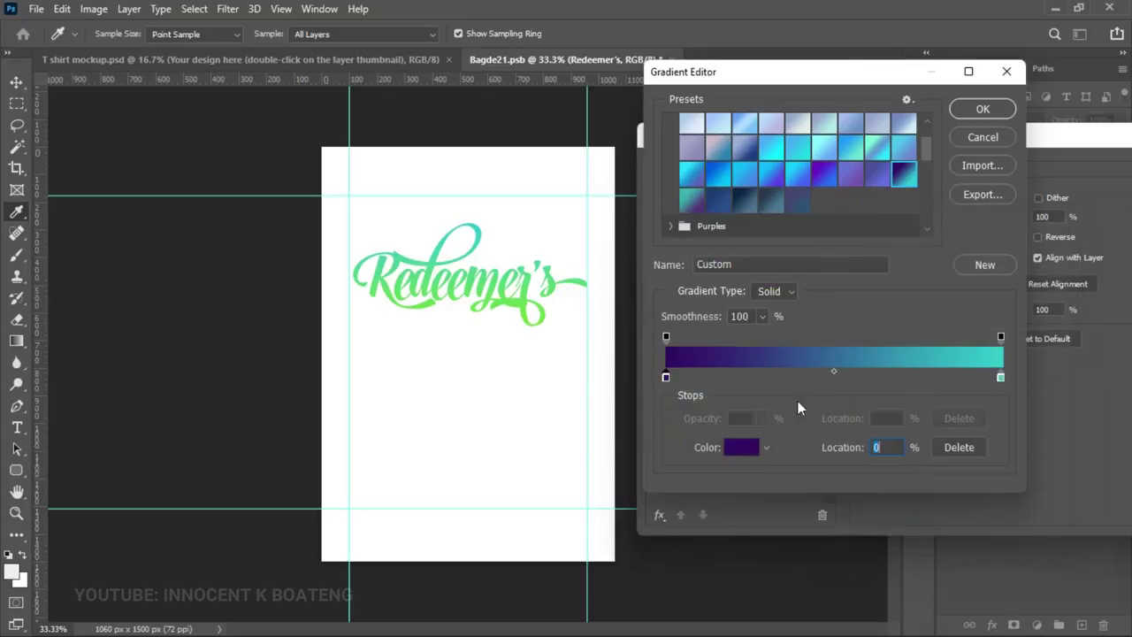
# Step: Confirm 330d69 for the gradient's 0% color stop and 30c9cd for its 100% stop, and accept the gradient
pyautogui.click(740, 449)
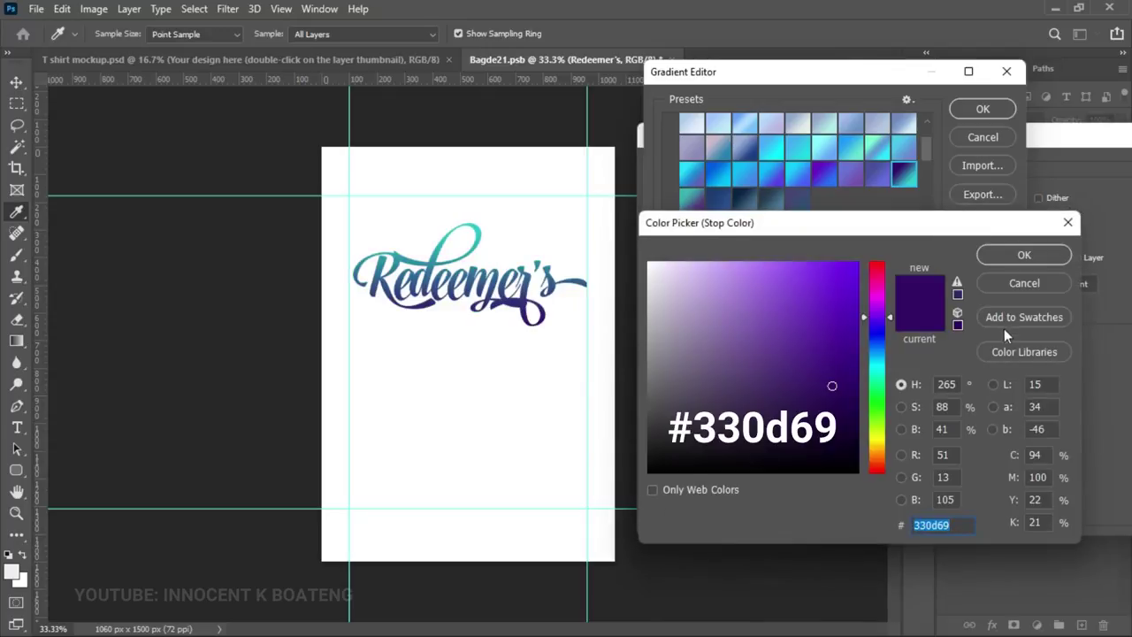
pyautogui.click(1031, 255)
pyautogui.click(998, 379)
pyautogui.click(741, 448)
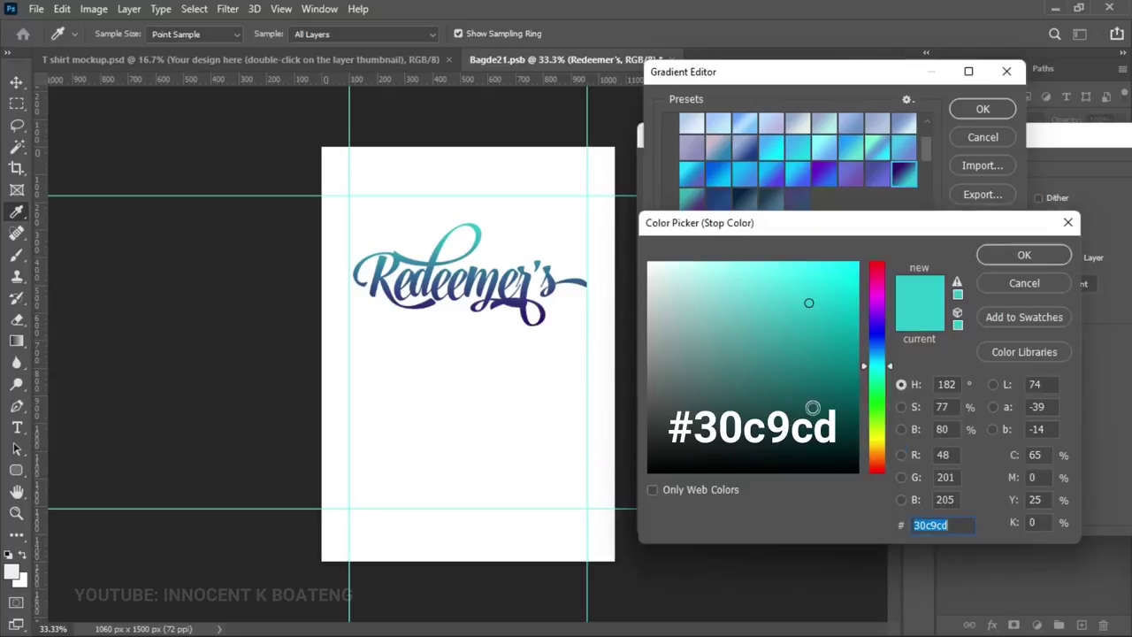
pyautogui.click(1043, 258)
pyautogui.click(984, 109)
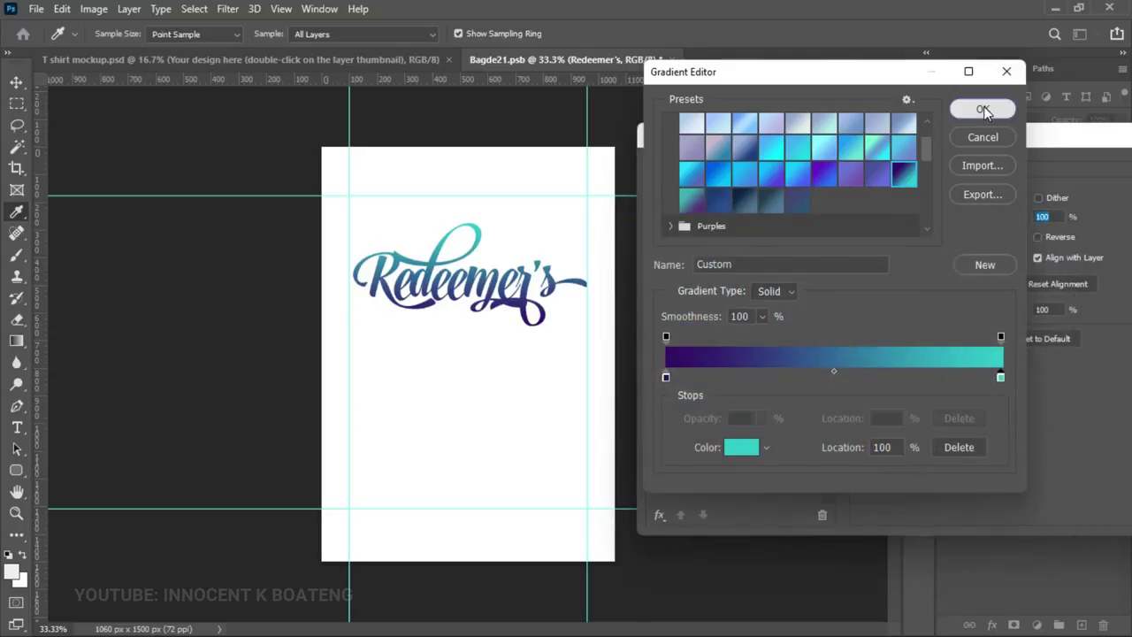
# Step: Turn the overlay's Reverse option on and back off, and set the gradient style to Radial
pyautogui.moveTo(955, 146); pyautogui.dragTo(872, 134)
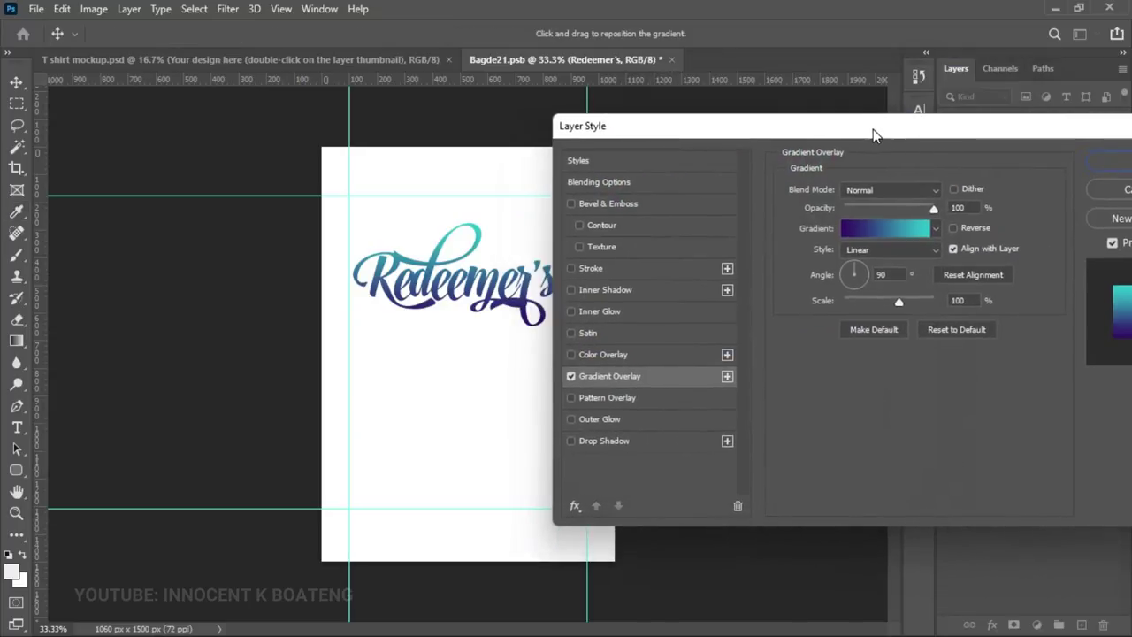
pyautogui.click(953, 228)
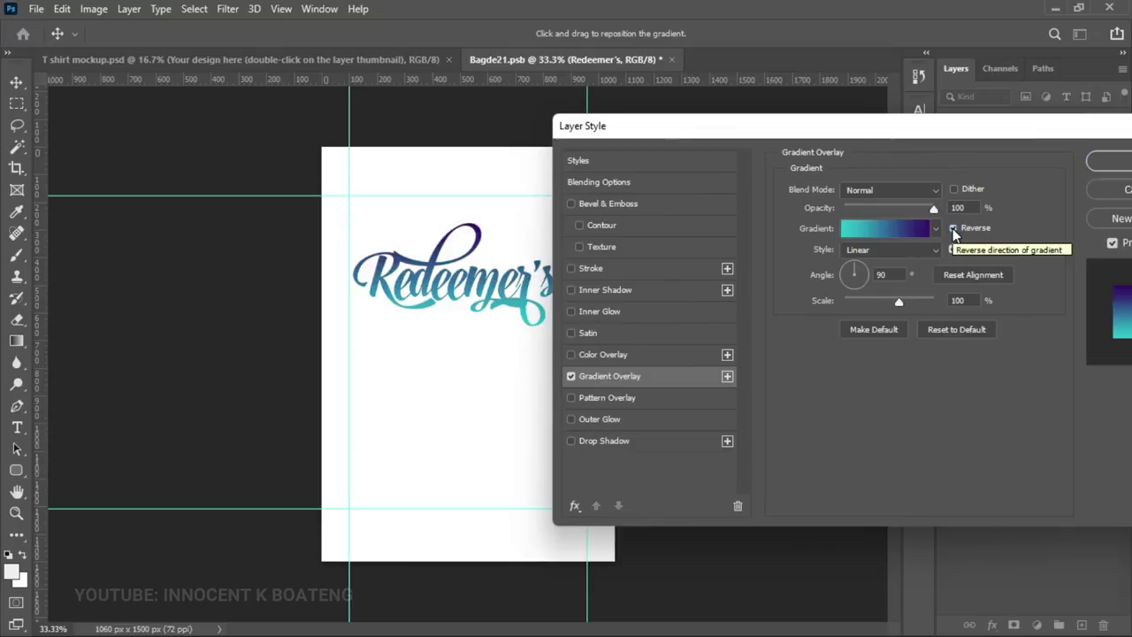
pyautogui.click(952, 228)
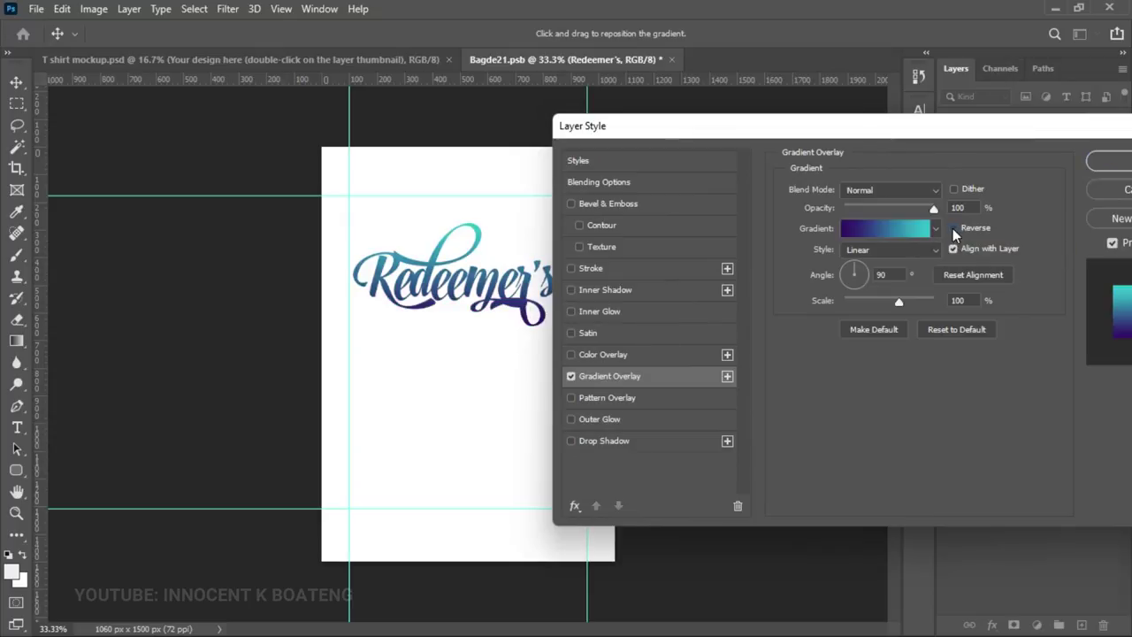
pyautogui.click(893, 250)
pyautogui.click(884, 275)
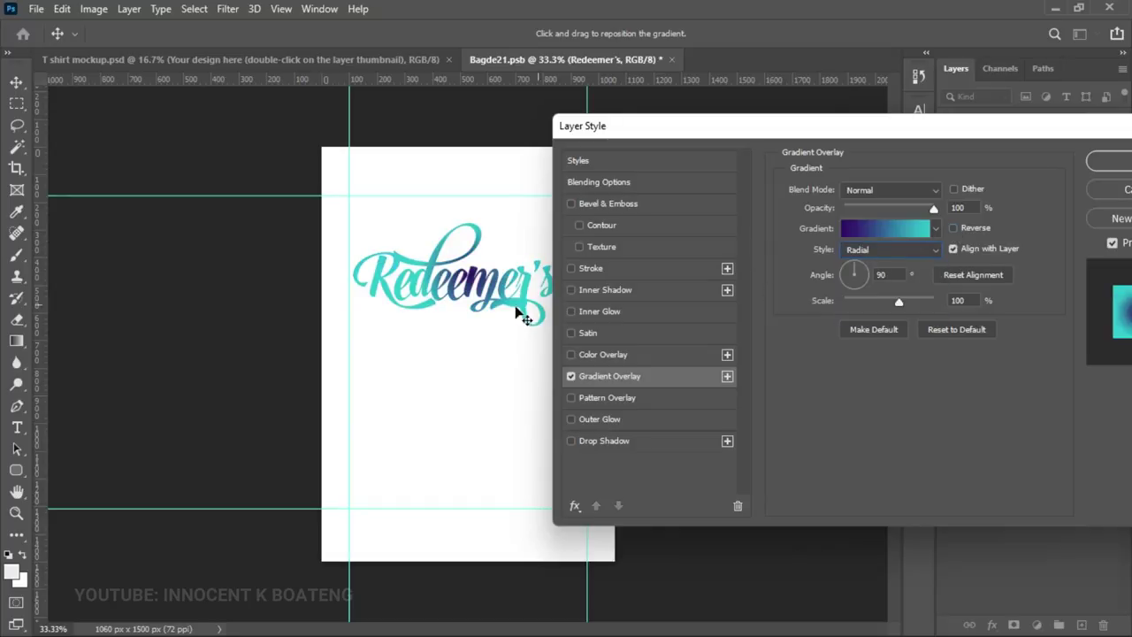
# Step: Set the gradient overlay's style to Linear and accept the layer style
pyautogui.click(893, 251)
pyautogui.click(895, 267)
pyautogui.moveTo(912, 130); pyautogui.dragTo(792, 162)
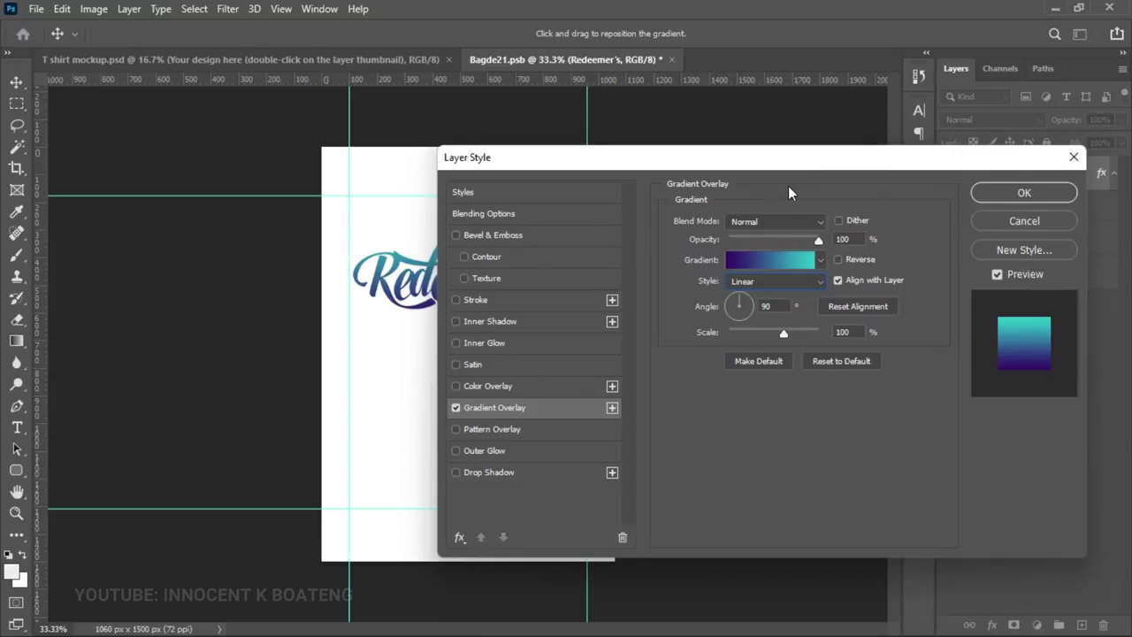
pyautogui.moveTo(881, 164); pyautogui.dragTo(754, 266)
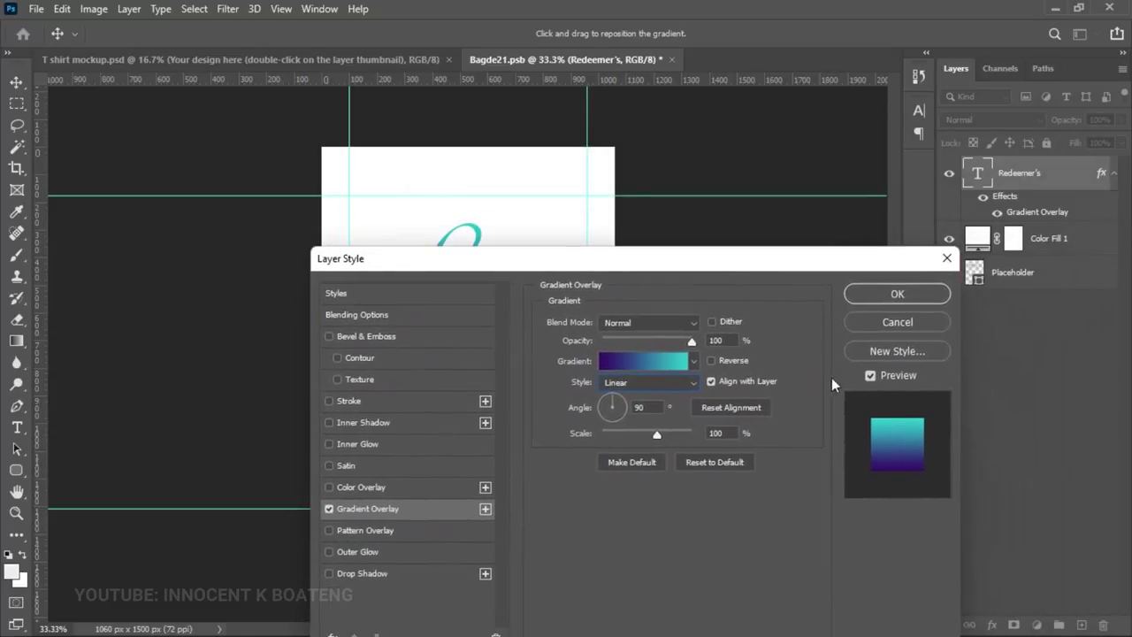
pyautogui.click(896, 293)
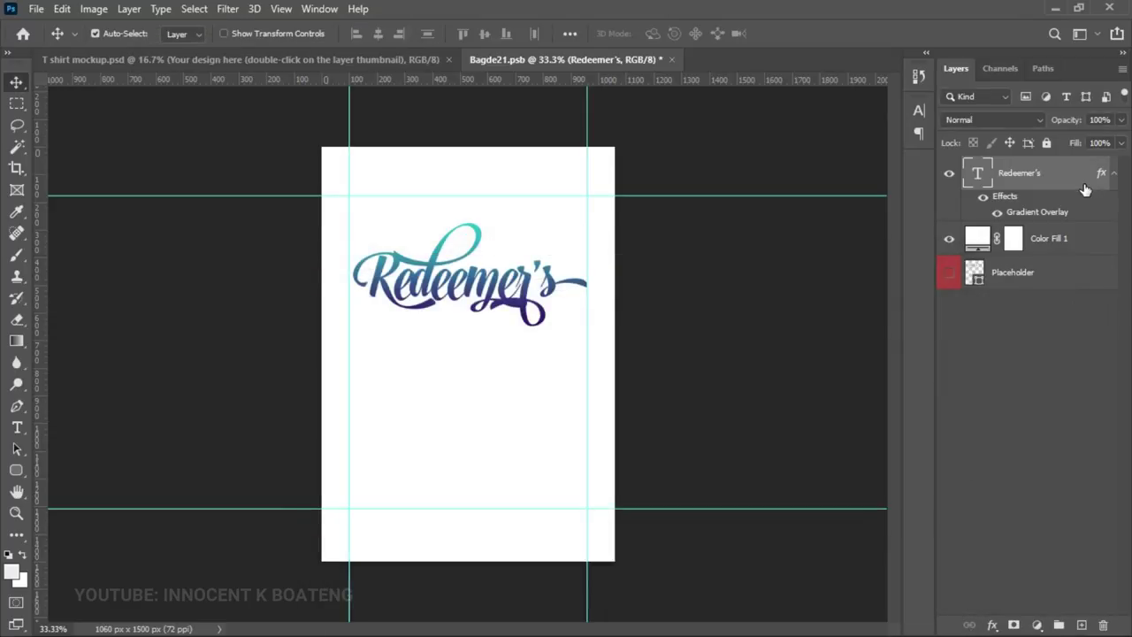
# Step: Rotate the Redeemer's lettering to about -8.9° so it slants upward, and shift it slightly right
pyautogui.hotkey('ctrl', 't')
pyautogui.moveTo(661, 284); pyautogui.dragTo(657, 243)
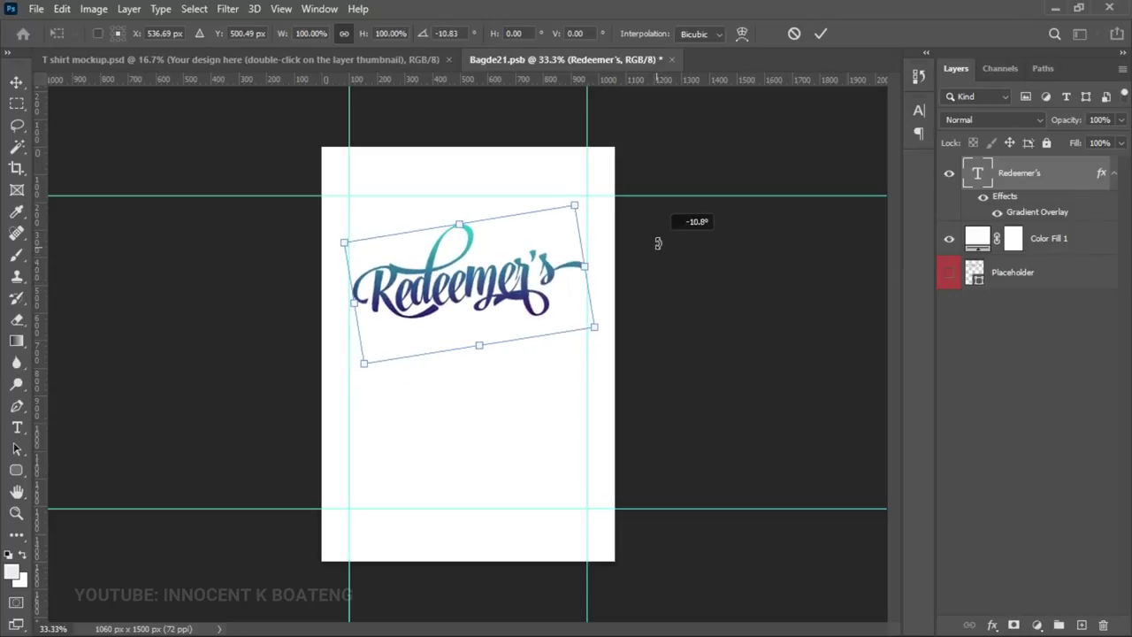
pyautogui.hotkey('ctrl', 'z')
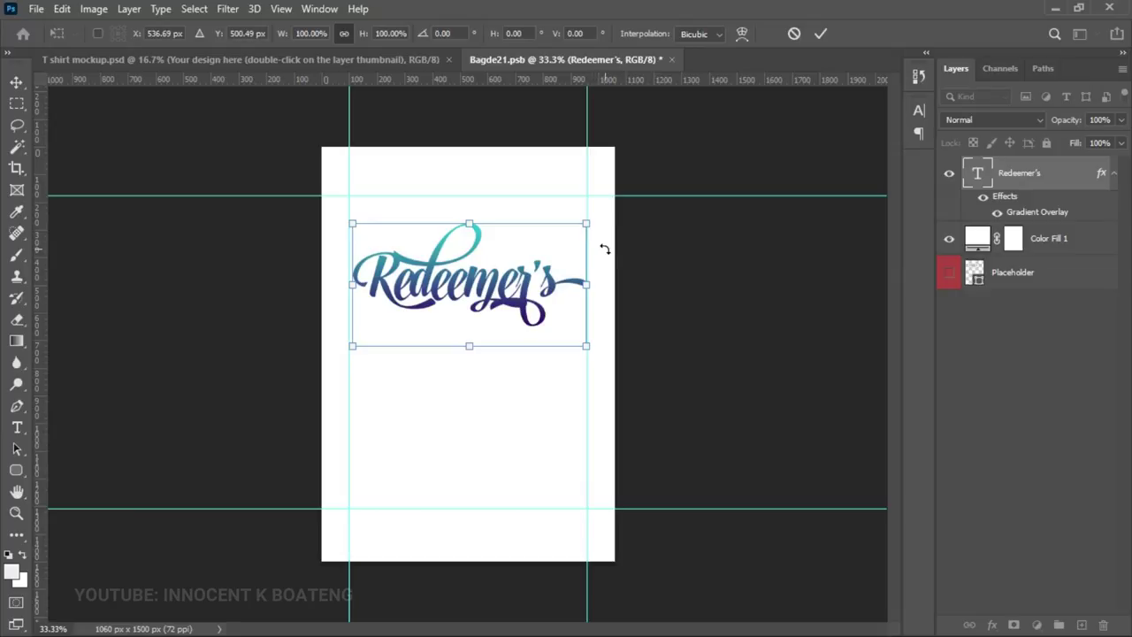
pyautogui.moveTo(604, 245); pyautogui.dragTo(597, 232)
pyautogui.moveTo(498, 277); pyautogui.dragTo(502, 279)
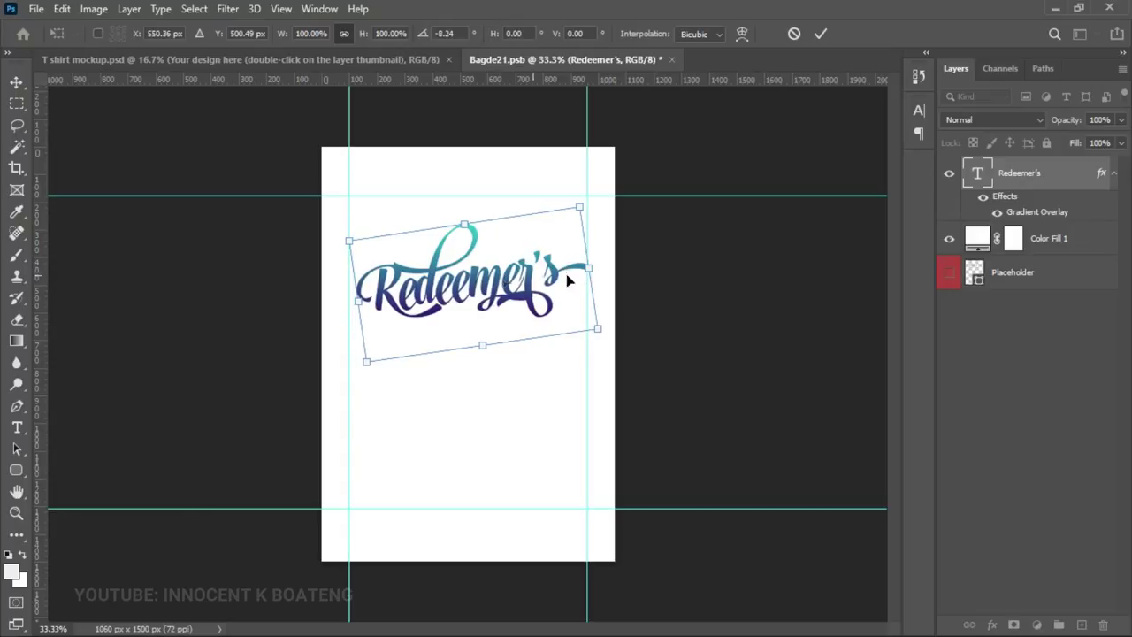
pyautogui.moveTo(607, 268); pyautogui.dragTo(600, 269)
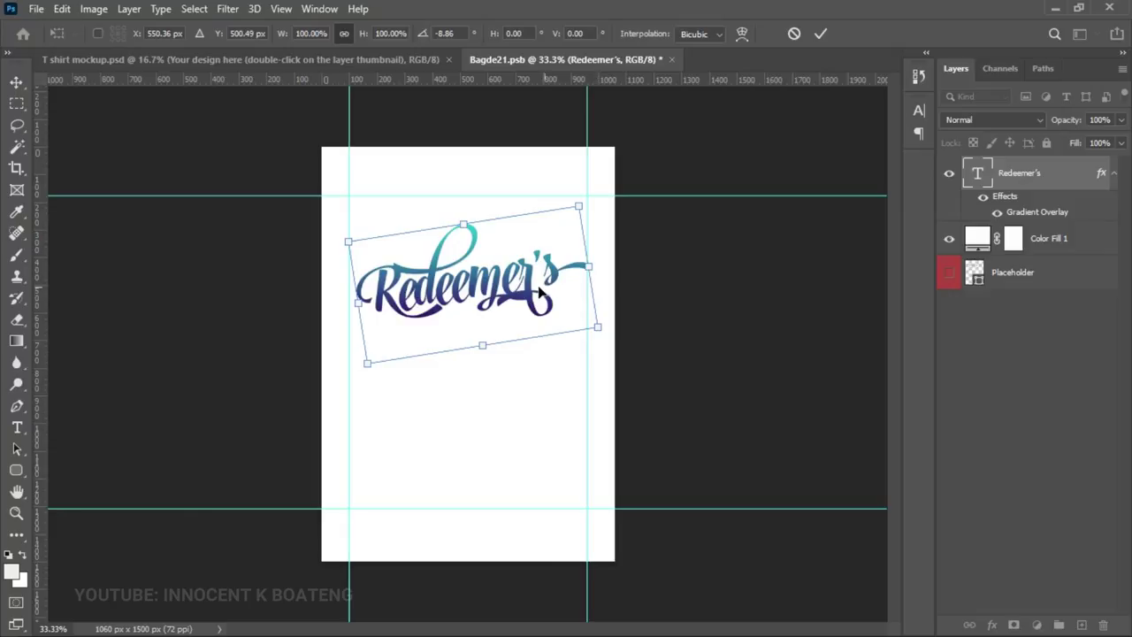
pyautogui.press('Return')
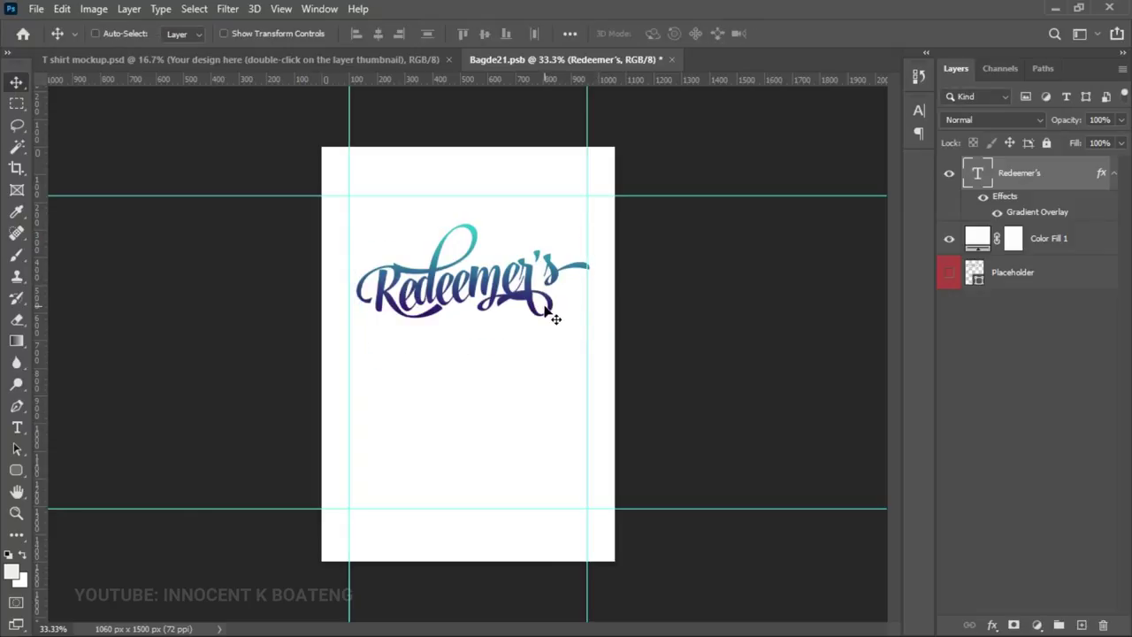
# Step: Duplicate the Redeemer's lettering and place the copy straight above the original
pyautogui.press('ctrl')
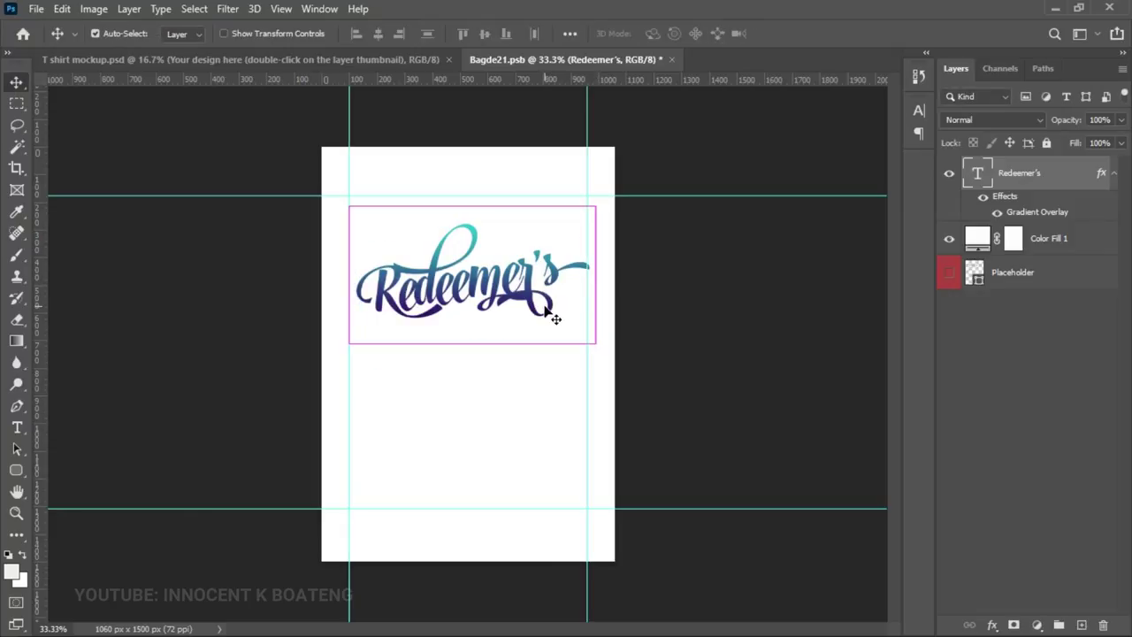
pyautogui.hotkey('ctrl', 'j')
pyautogui.moveTo(554, 319); pyautogui.dragTo(562, 251)
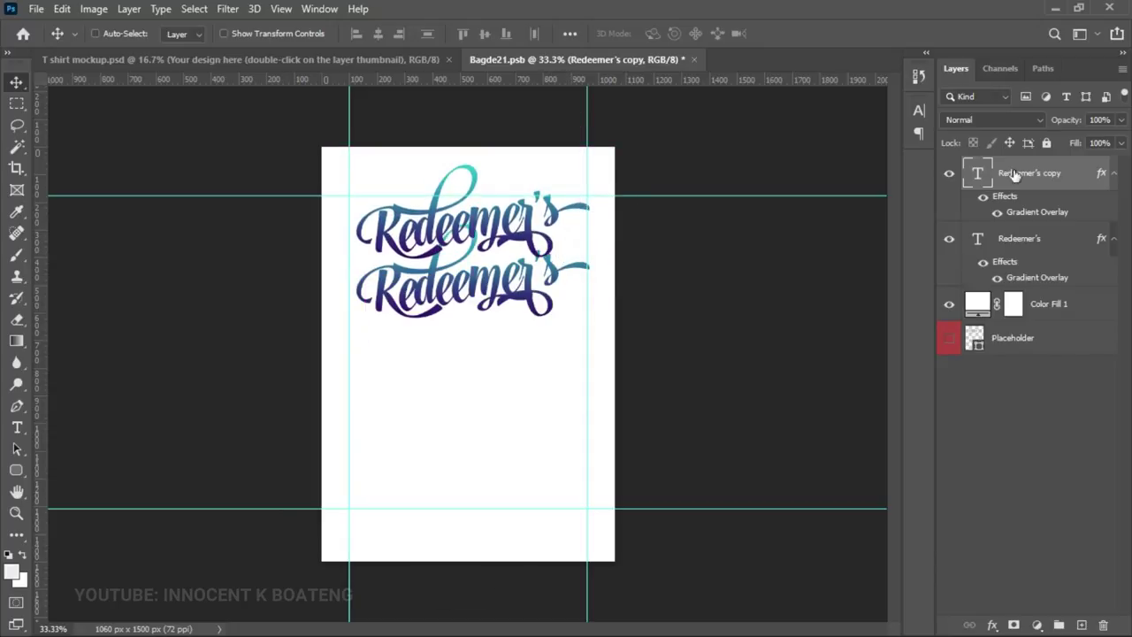
# Step: Clear the layer style from the Redeemer's copy and change its text to "My"
pyautogui.click(1113, 239)
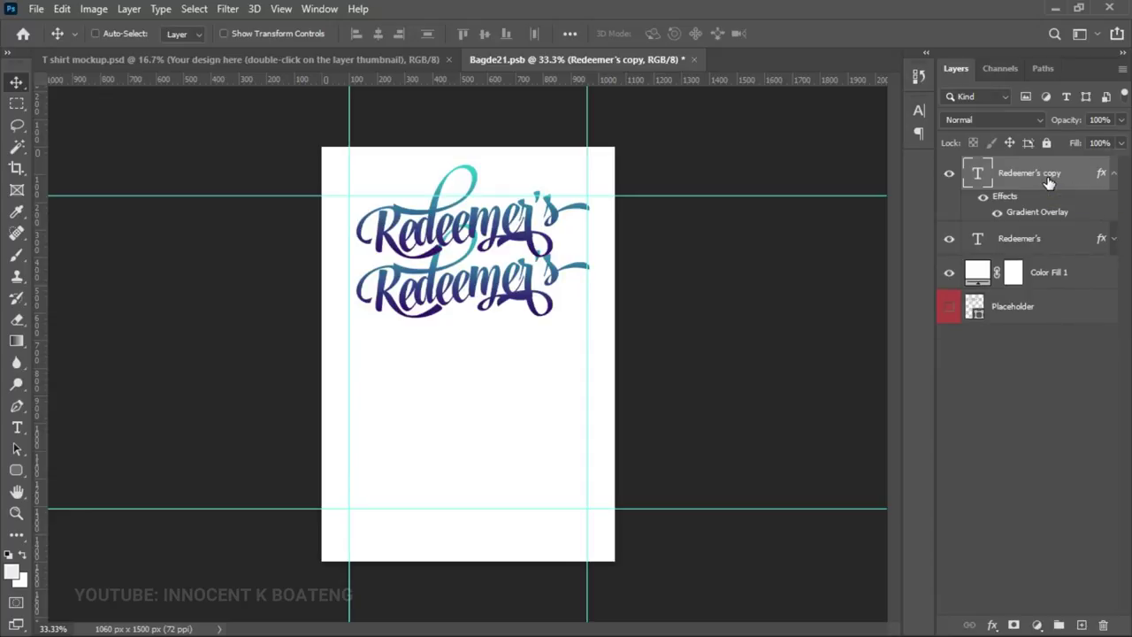
pyautogui.rightClick(1049, 182)
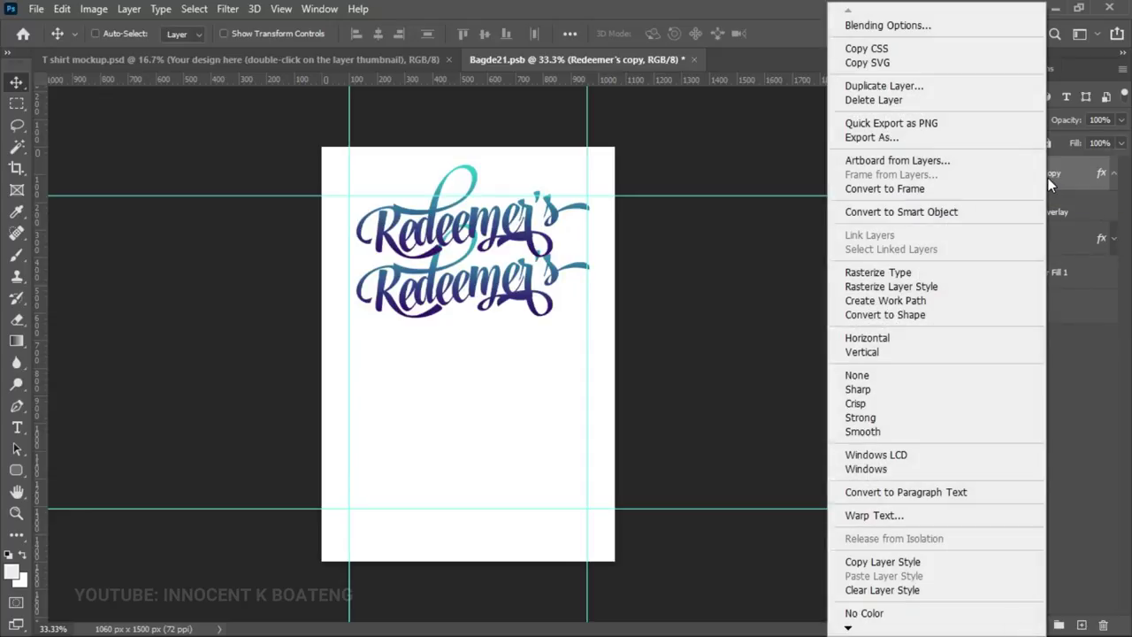
pyautogui.click(898, 590)
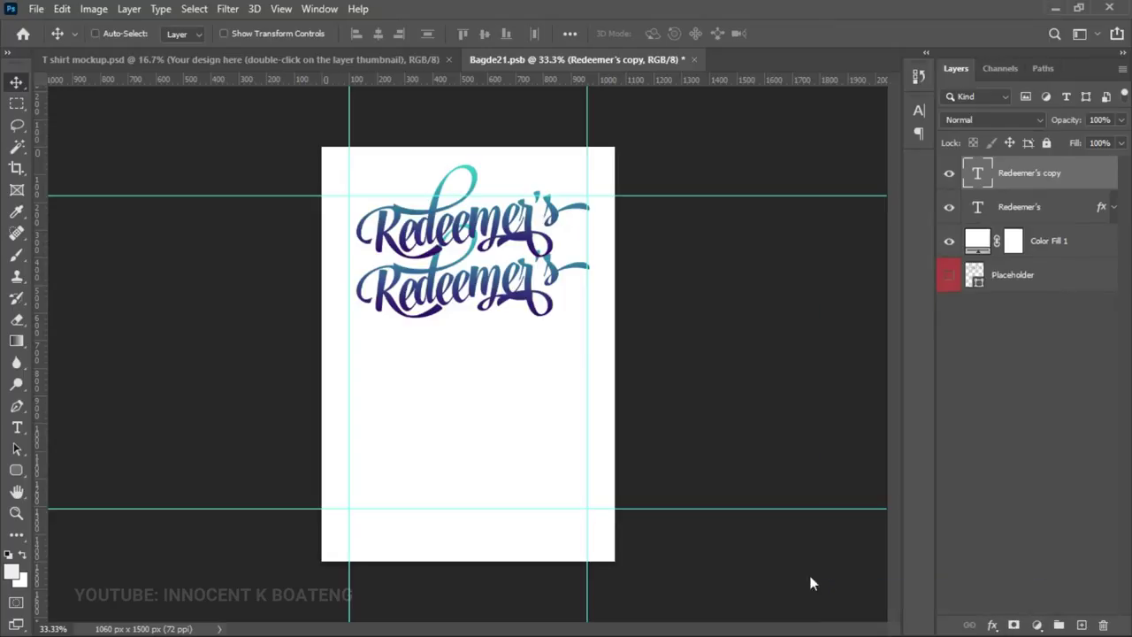
pyautogui.doubleClick(513, 223)
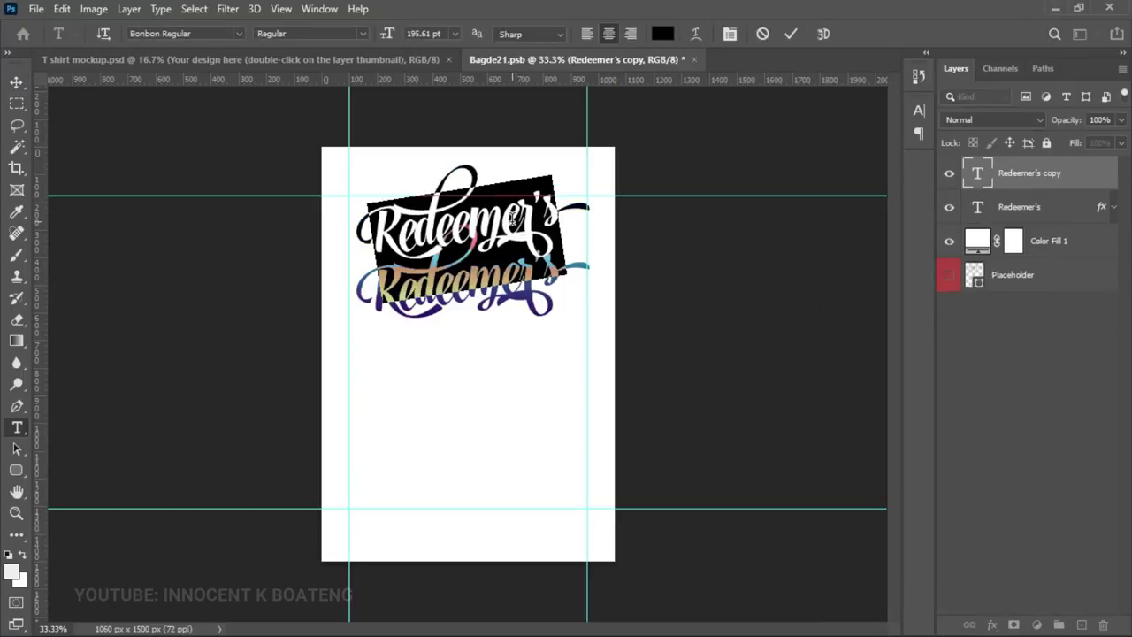
pyautogui.write('My')
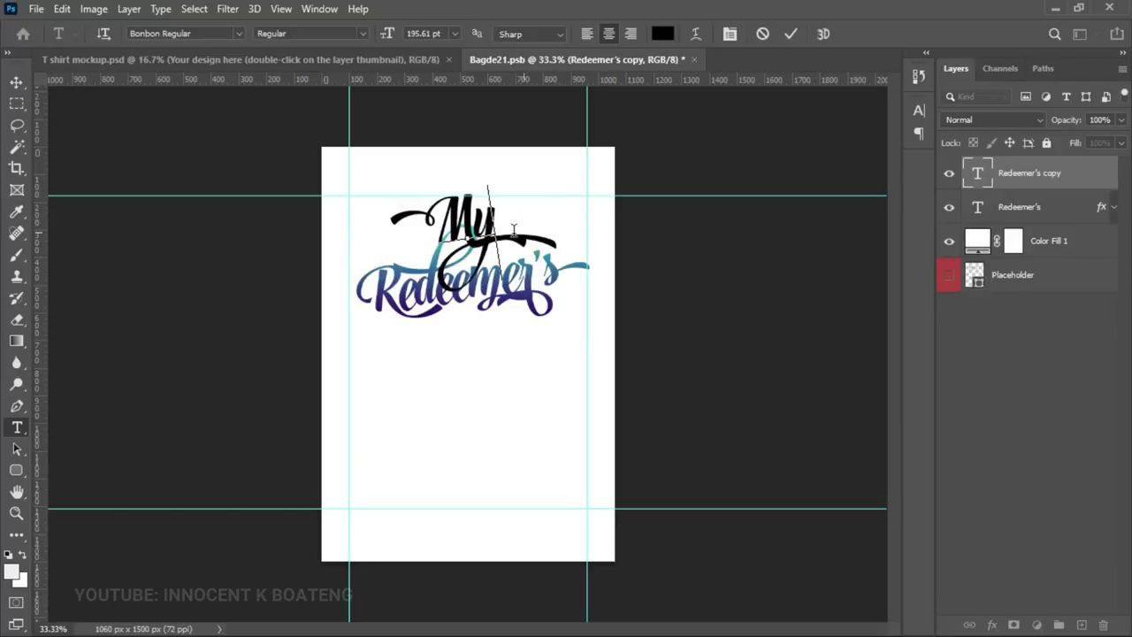
pyautogui.click(14, 85)
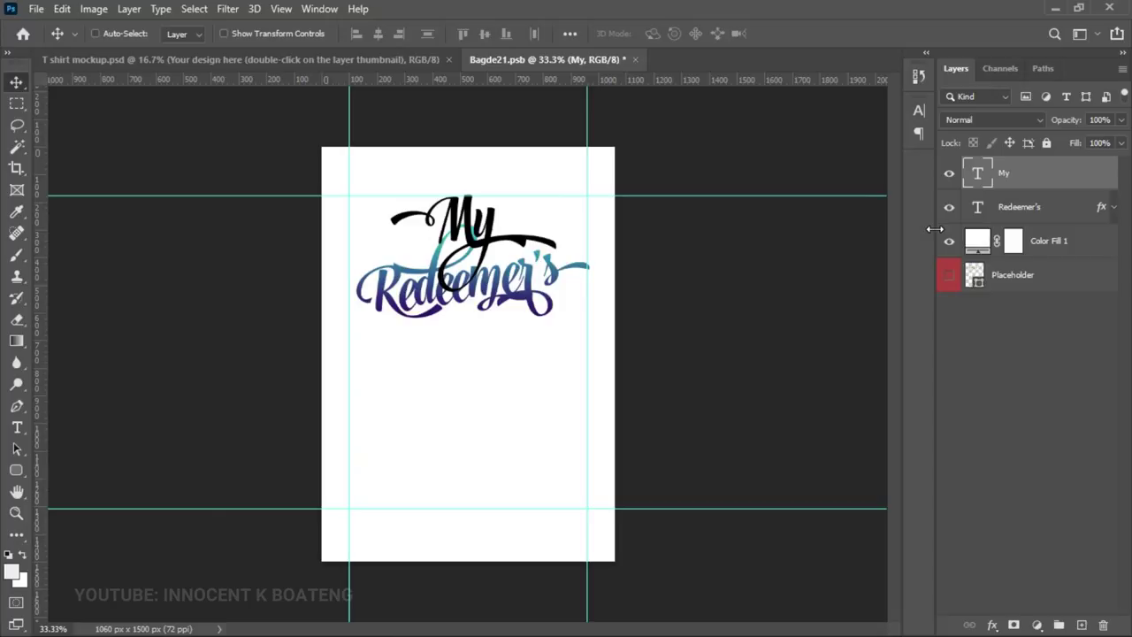
# Step: Recolor the "My" text to pink ff0078
pyautogui.doubleClick(979, 179)
pyautogui.click(663, 33)
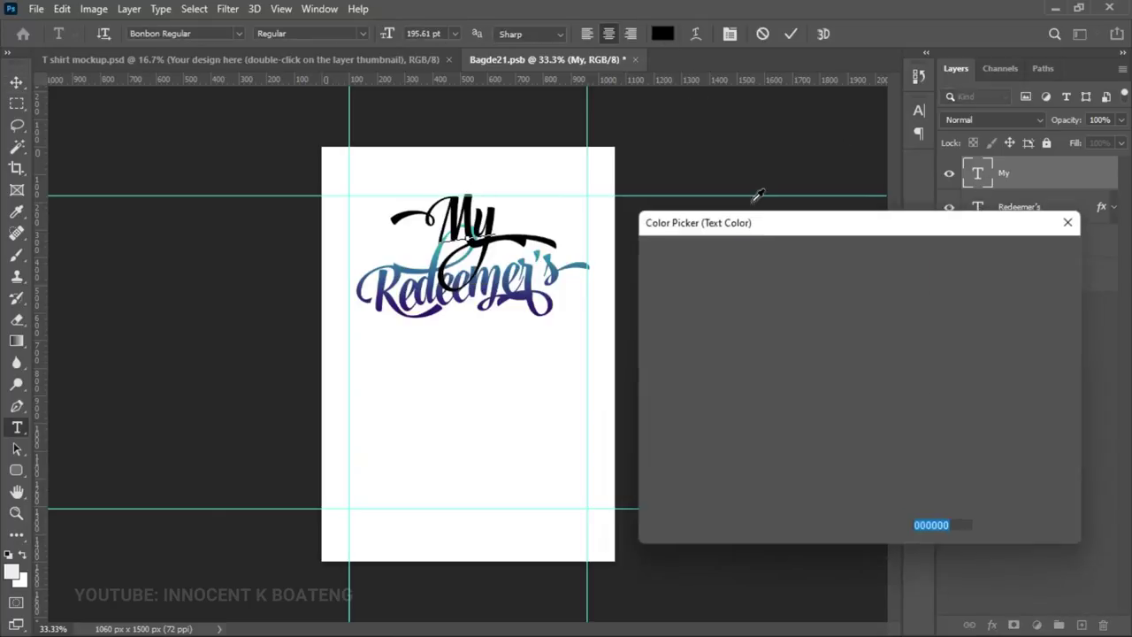
pyautogui.moveTo(880, 295); pyautogui.dragTo(868, 258)
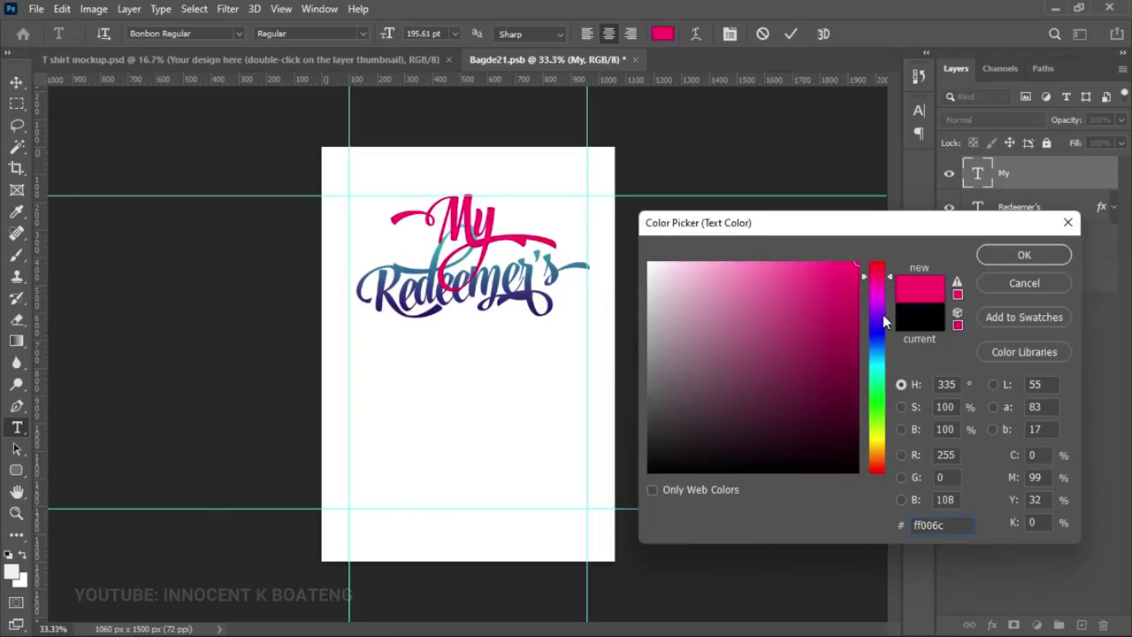
pyautogui.click(875, 279)
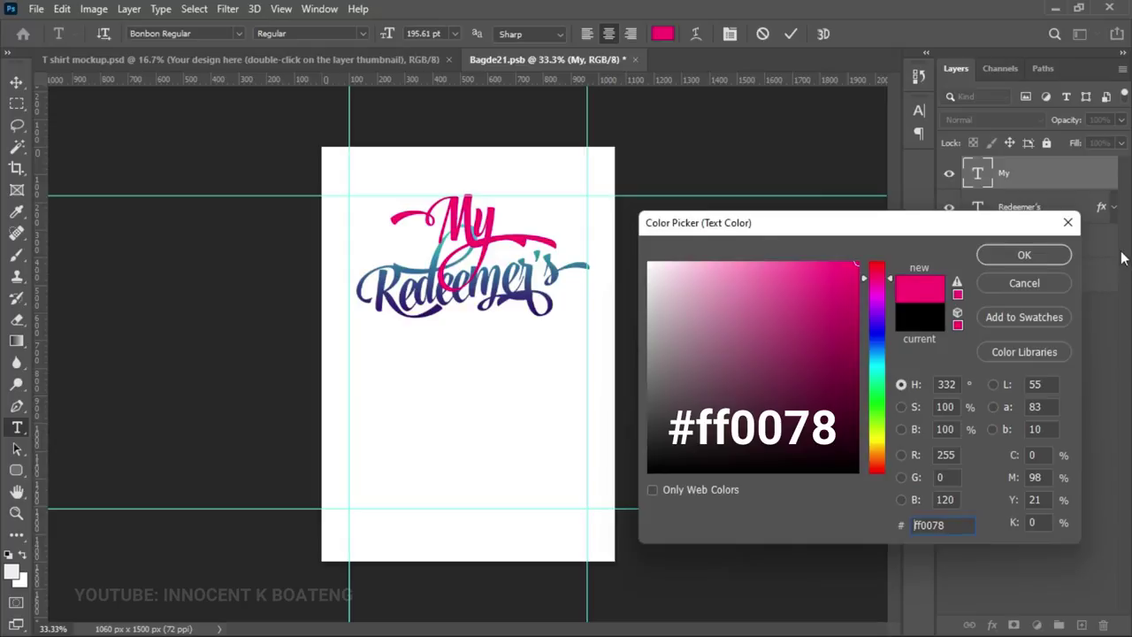
pyautogui.click(1024, 256)
pyautogui.click(17, 83)
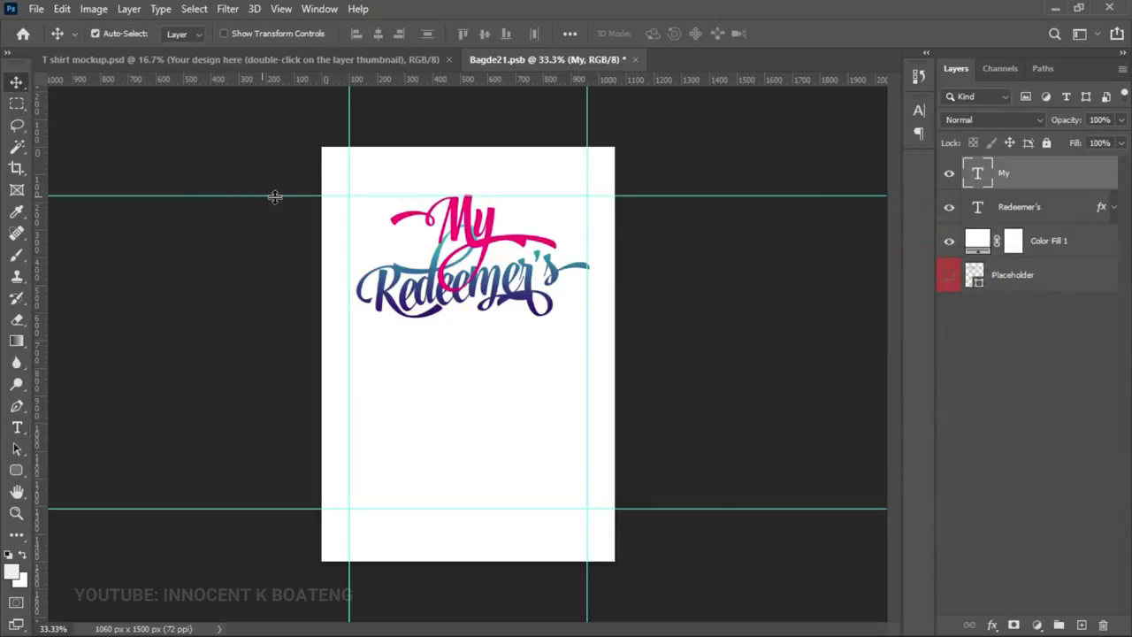
# Step: Scale the "My" text down and move it above the second half of the Redeemer's lettering
pyautogui.hotkey('ctrl', 't')
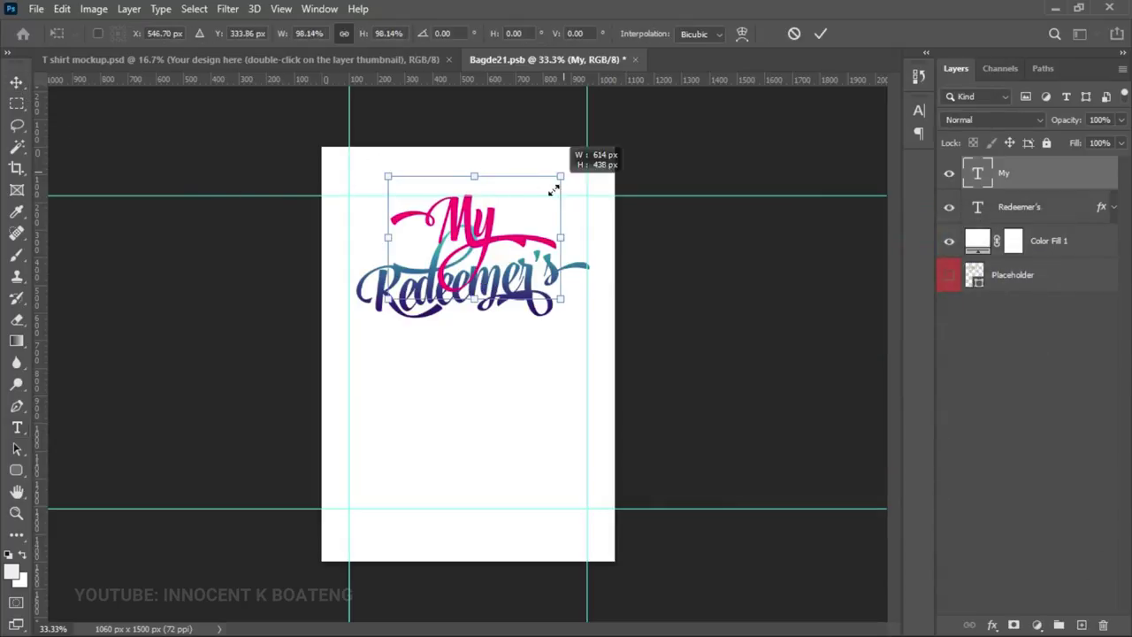
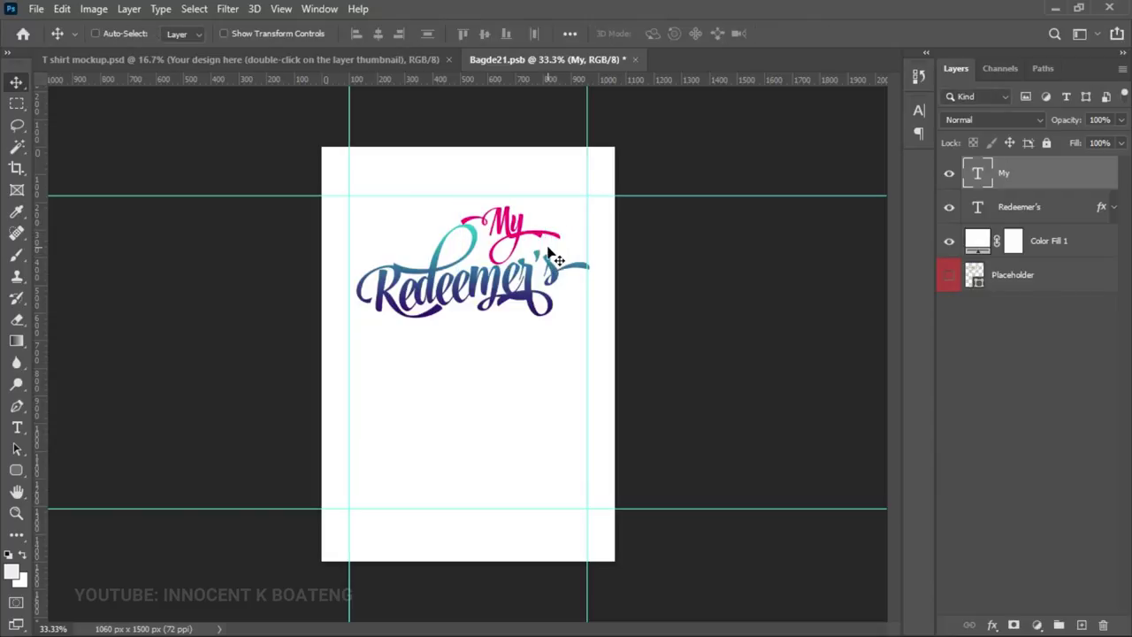
# Step: Duplicate the "My" text below the Redeemer's lettering and change the copy's wording to "Praise"
pyautogui.moveTo(506, 256); pyautogui.dragTo(493, 362)
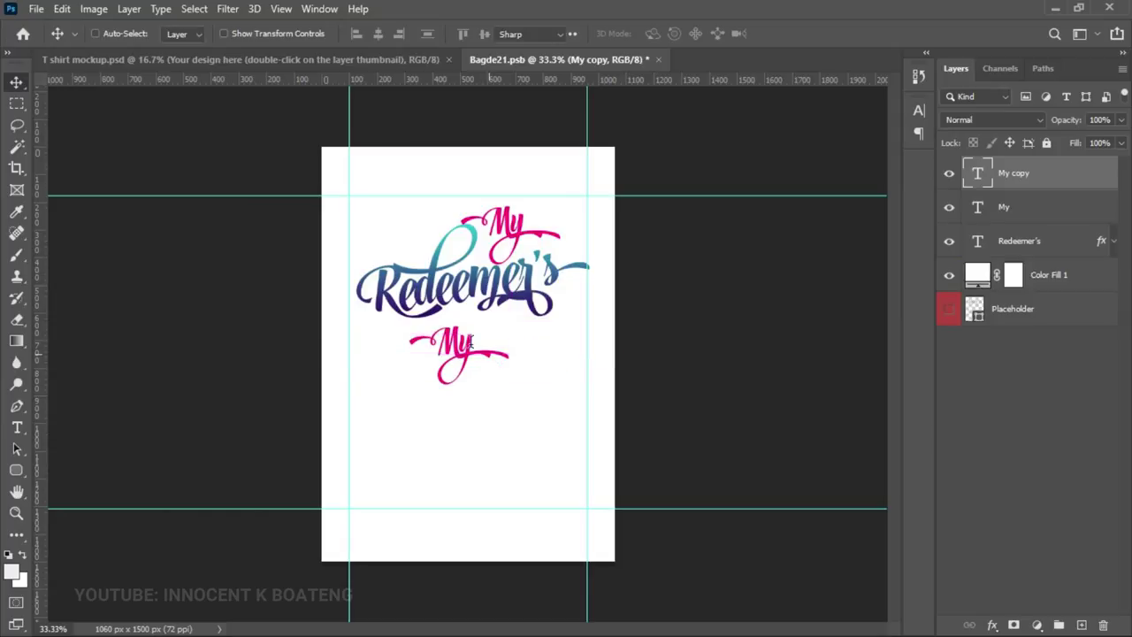
pyautogui.press('t')
pyautogui.doubleClick(459, 343)
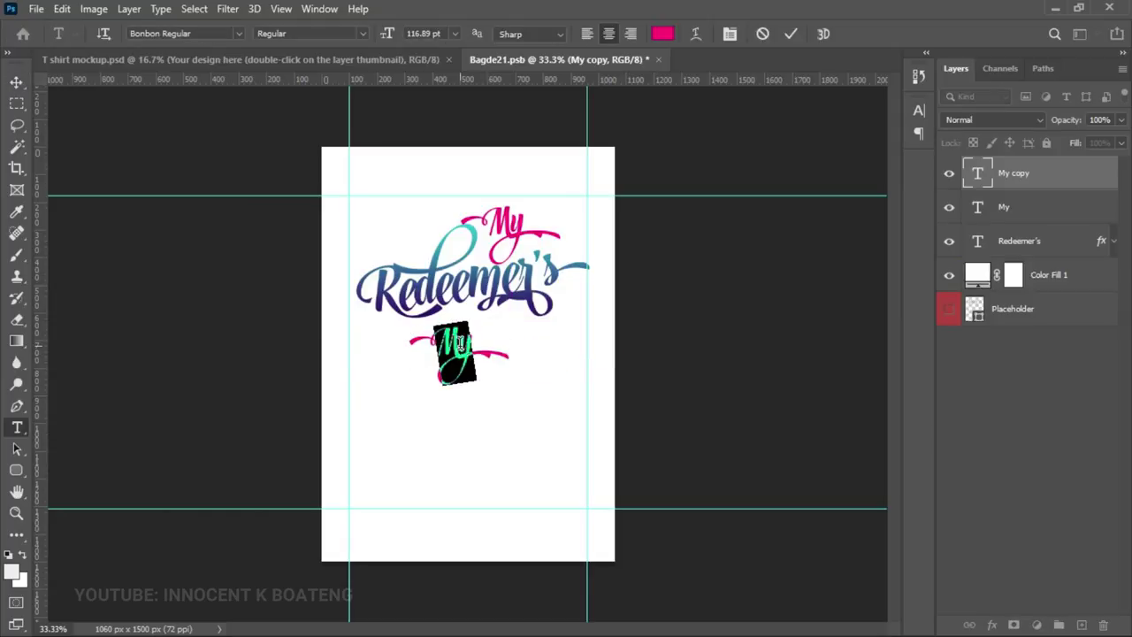
pyautogui.write('Praise')
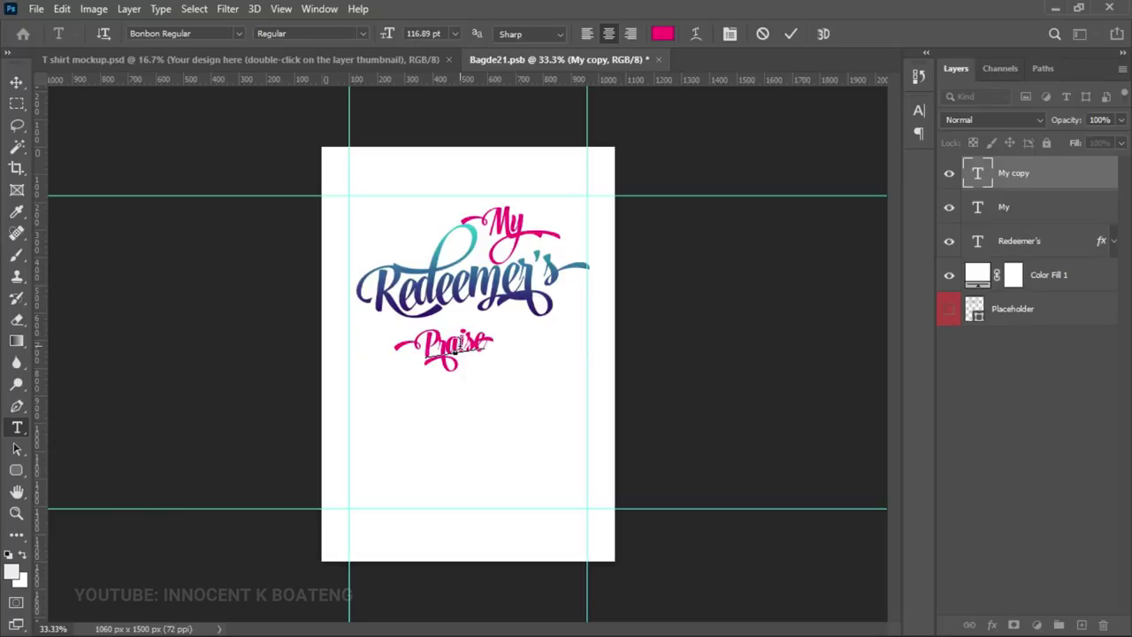
pyautogui.press('Escape')
pyautogui.press('v')
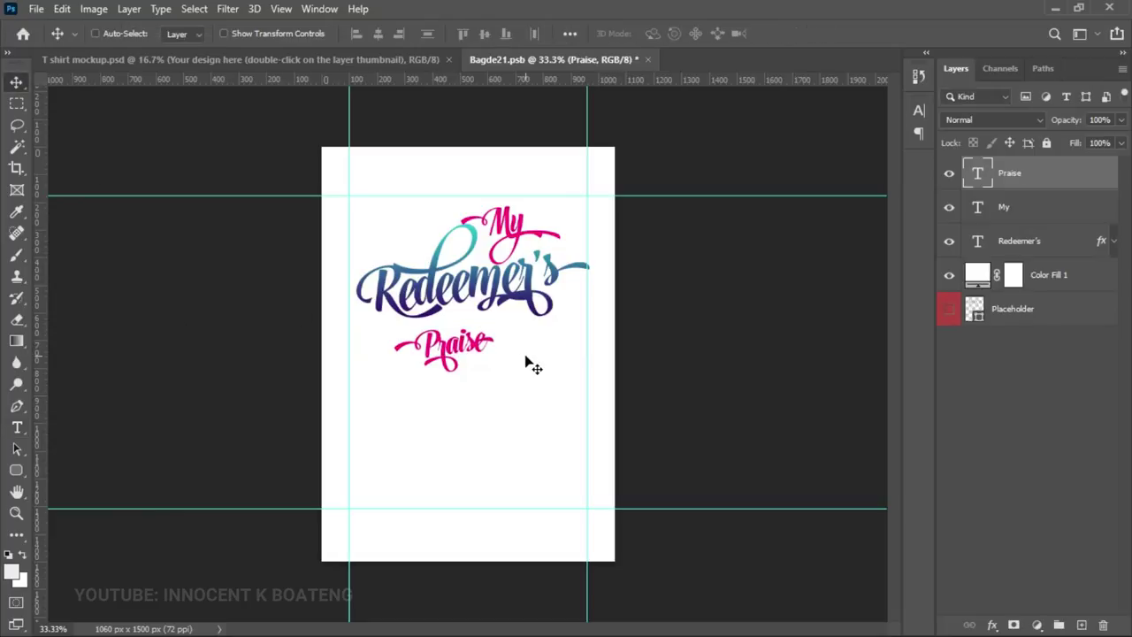
# Step: Enlarge the "Praise" text to about 110.8% under the Redeemer's lettering, and nudge "My" slightly up
pyautogui.hotkey('ctrl', 't')
pyautogui.moveTo(500, 316); pyautogui.dragTo(509, 308)
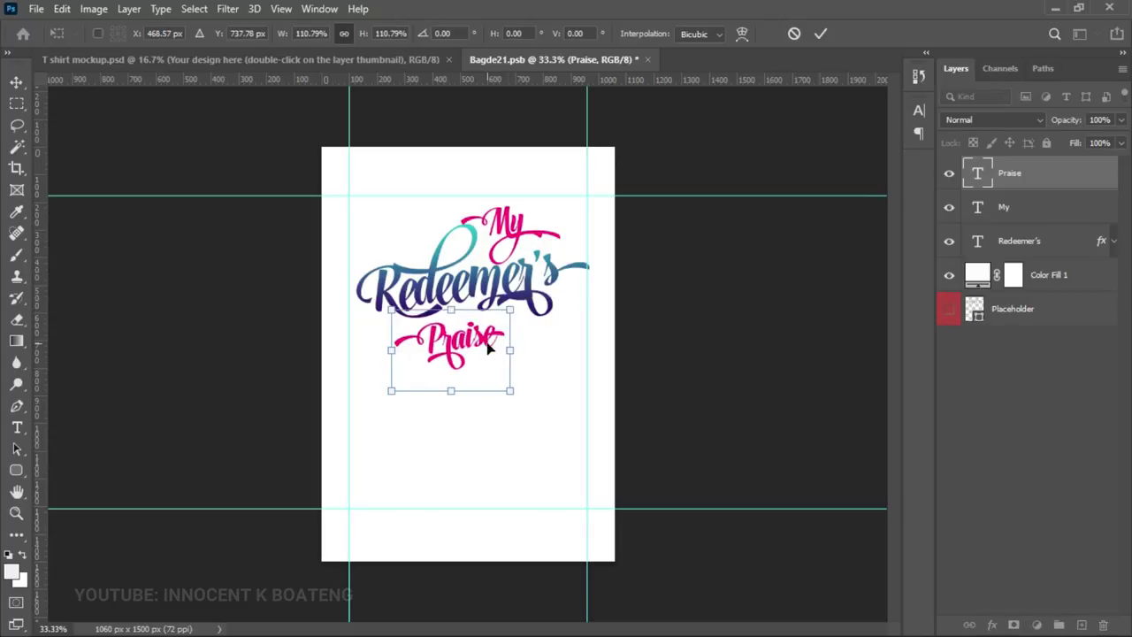
pyautogui.press('Return')
pyautogui.keyDown('ctrl'); pyautogui.click(519, 236); pyautogui.keyUp('ctrl')
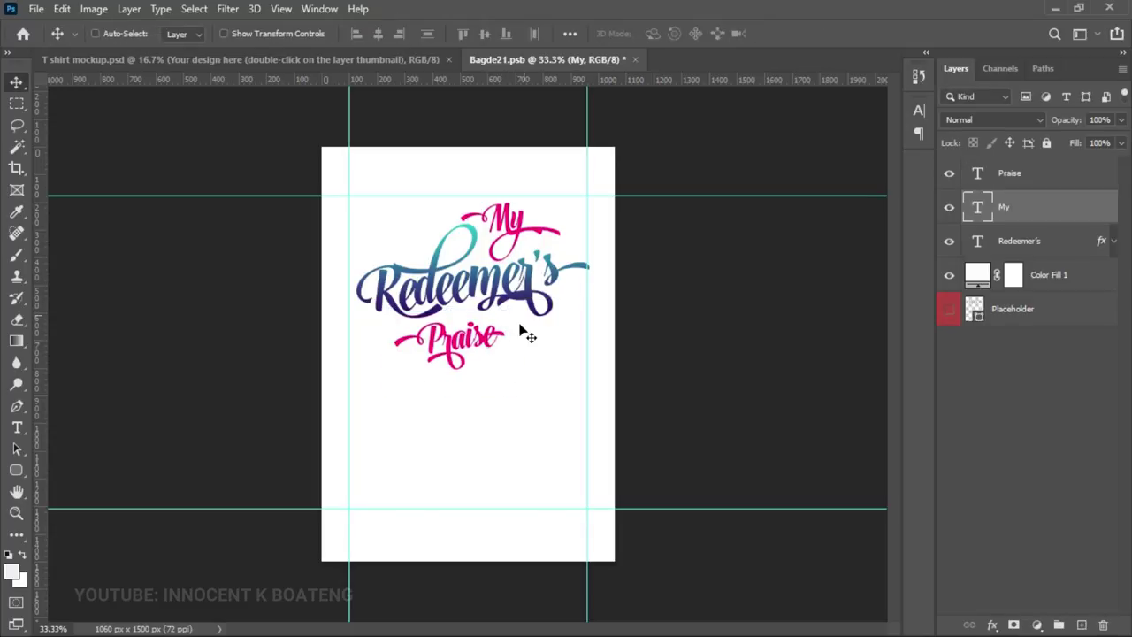
pyautogui.click(1026, 244)
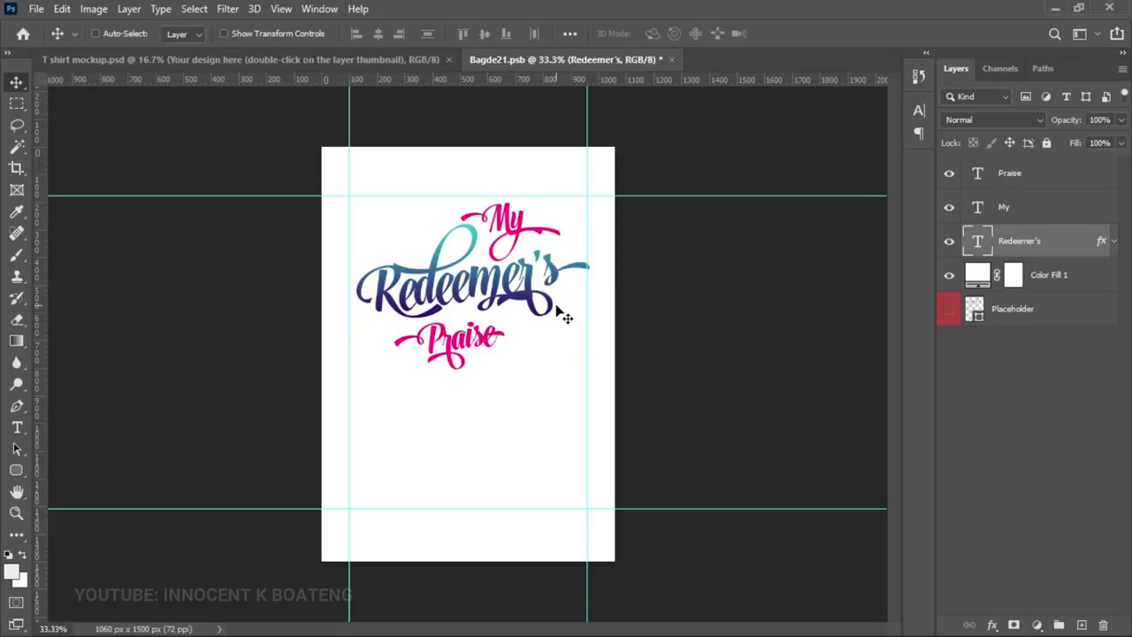
# Step: Save the Bagde21.psb smart object and view the updated lettering up close in the T-shirt mockup document
pyautogui.click(400, 59)
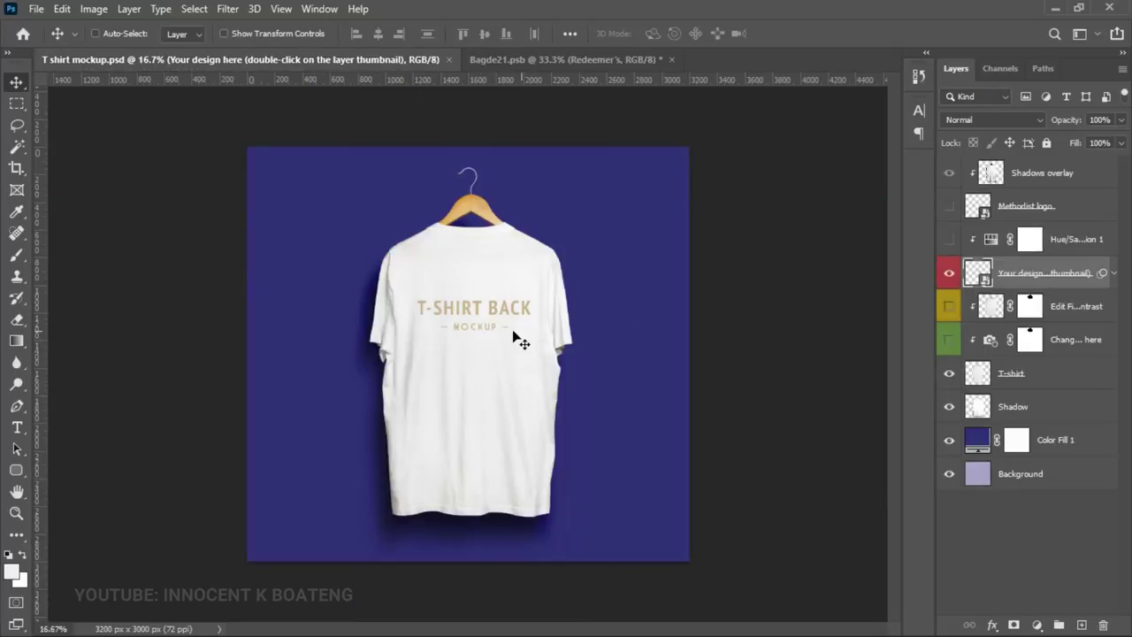
pyautogui.click(550, 60)
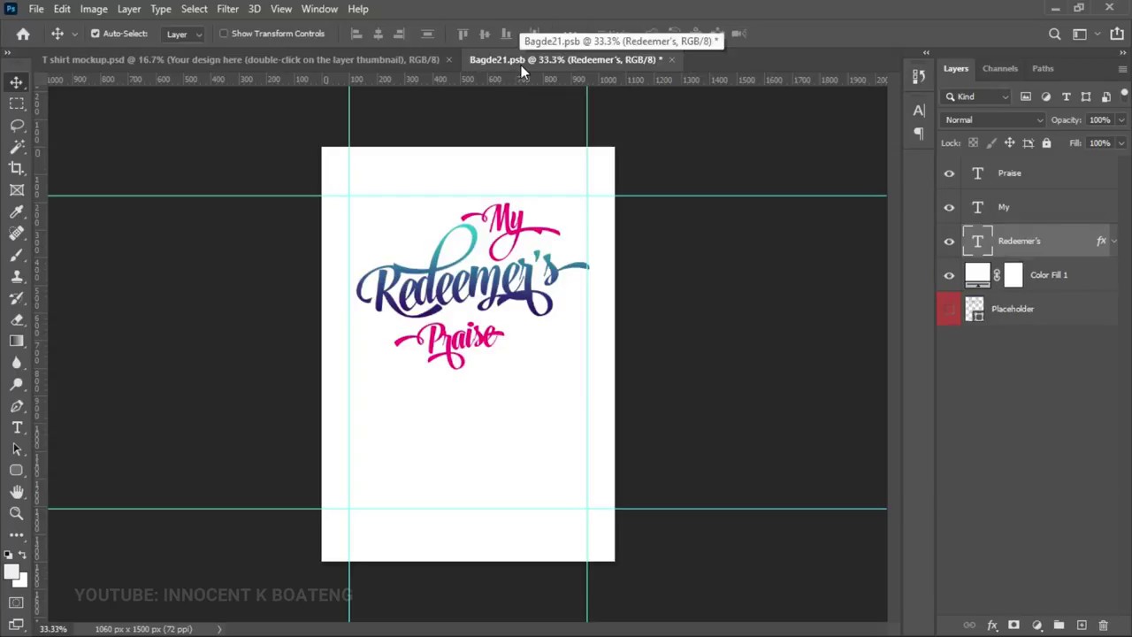
pyautogui.hotkey('ctrl', 's')
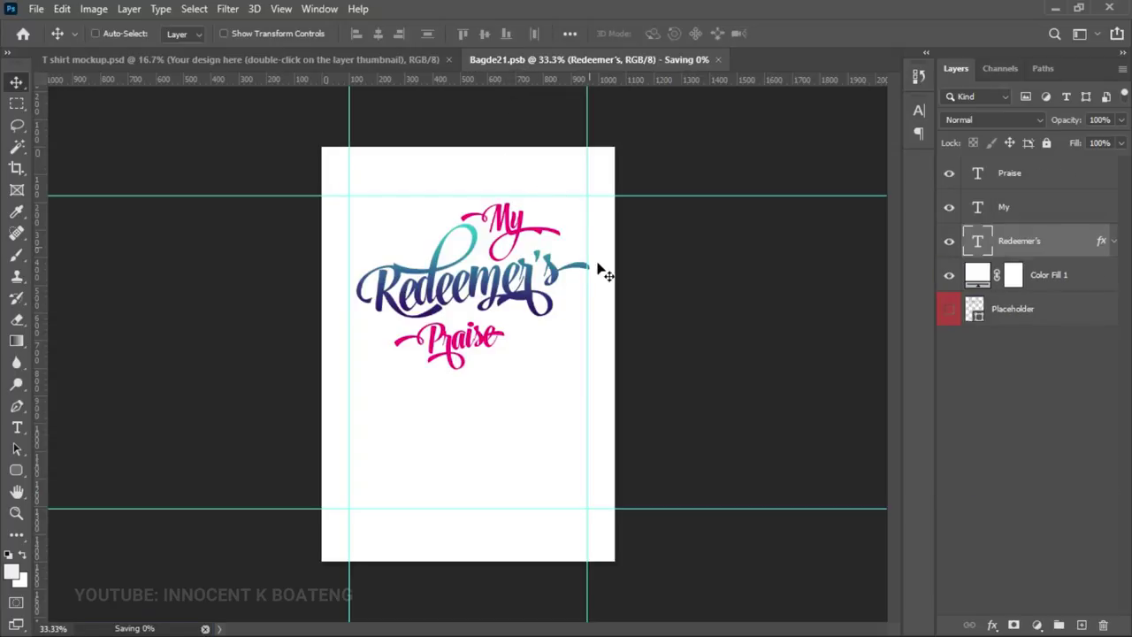
pyautogui.click(550, 257)
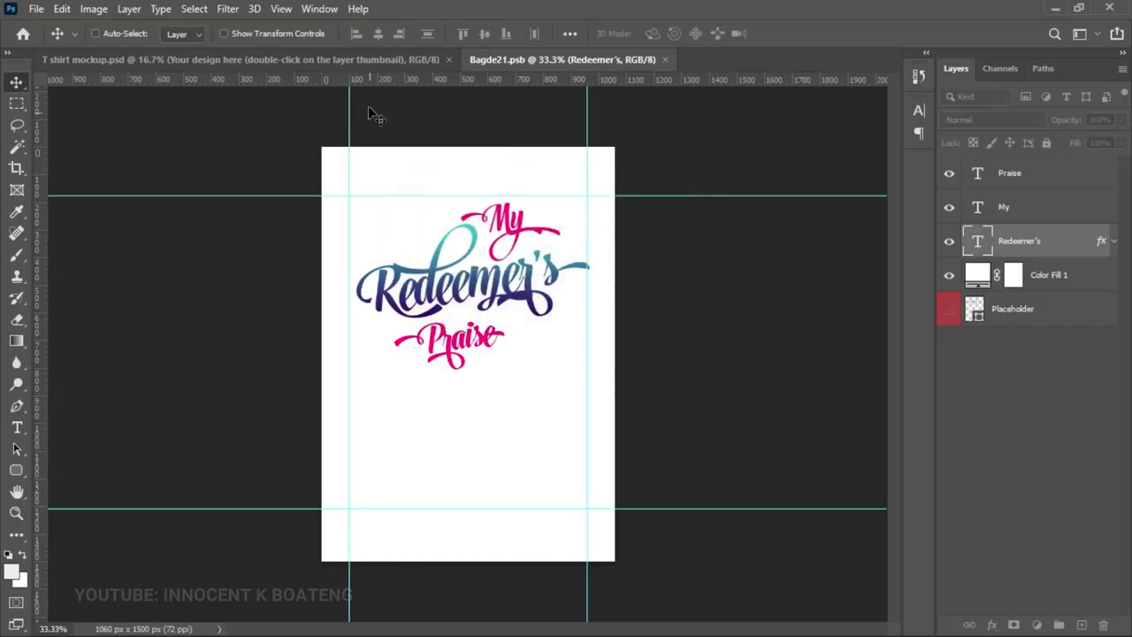
pyautogui.click(362, 62)
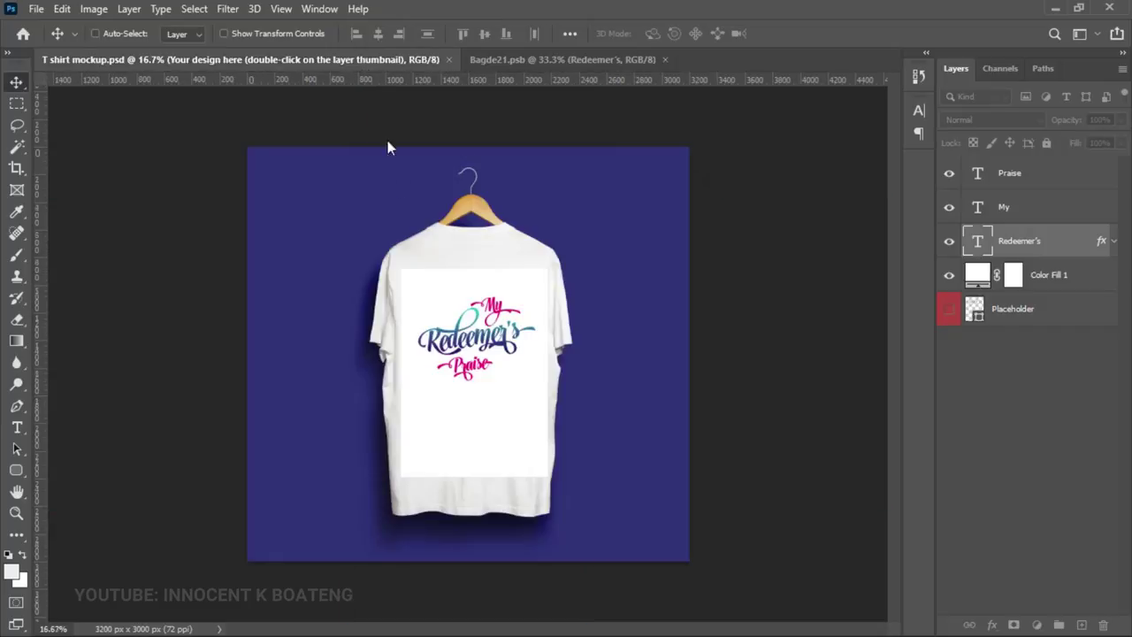
pyautogui.click(518, 332)
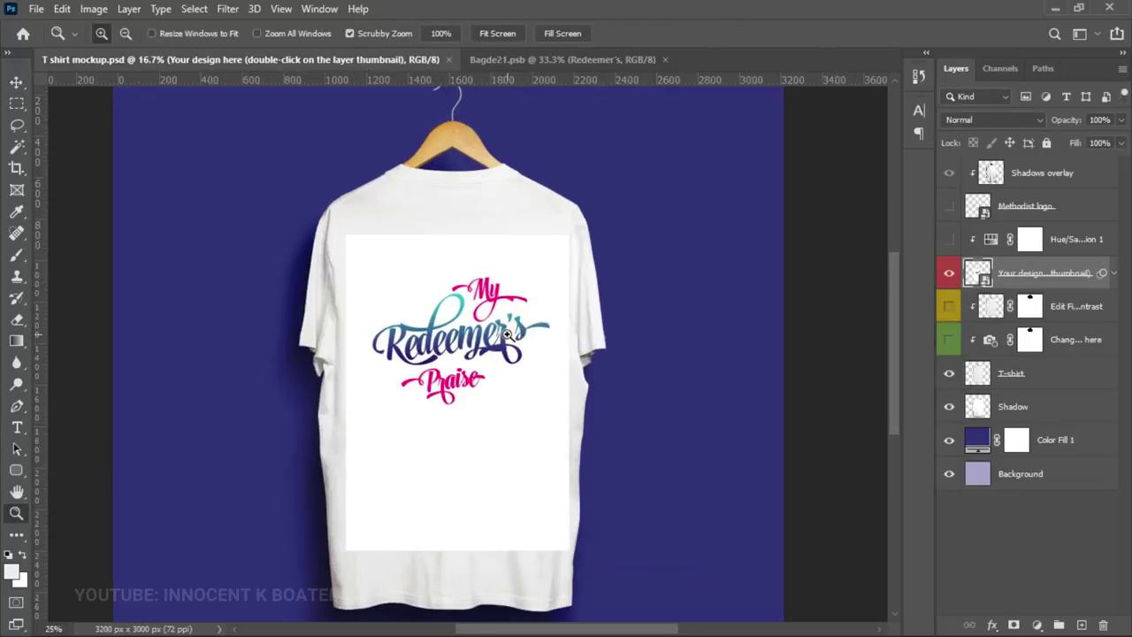
# Step: Hide the white Color Fill 1 layer in Bagde21.psb, save the file, and view the lettering up close in the T-shirt mockup document
pyautogui.click(546, 62)
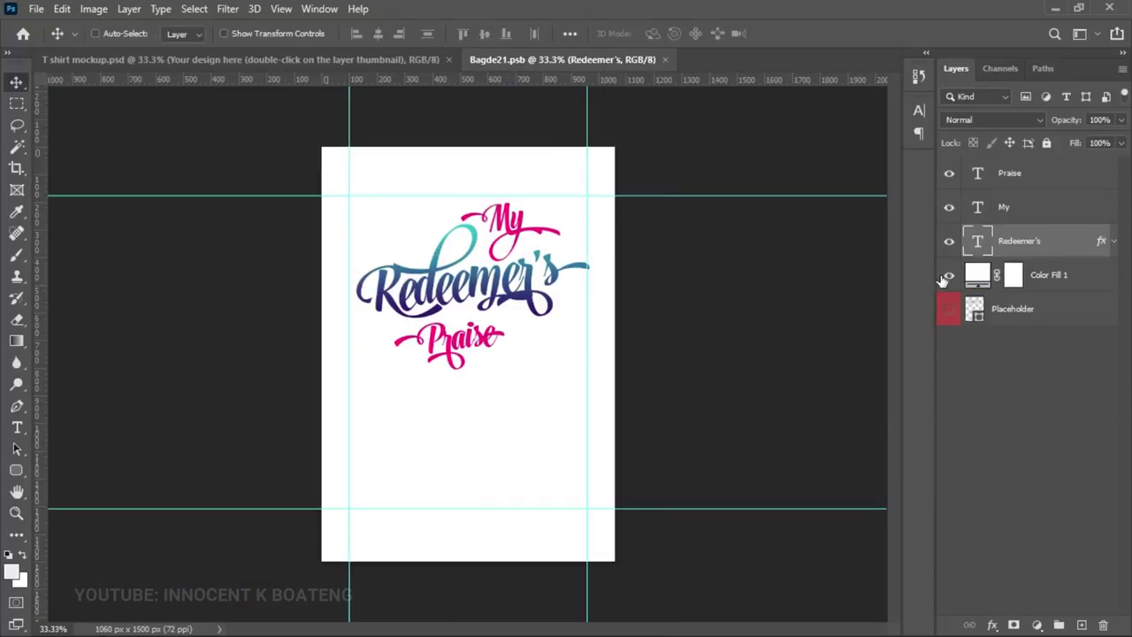
pyautogui.click(950, 275)
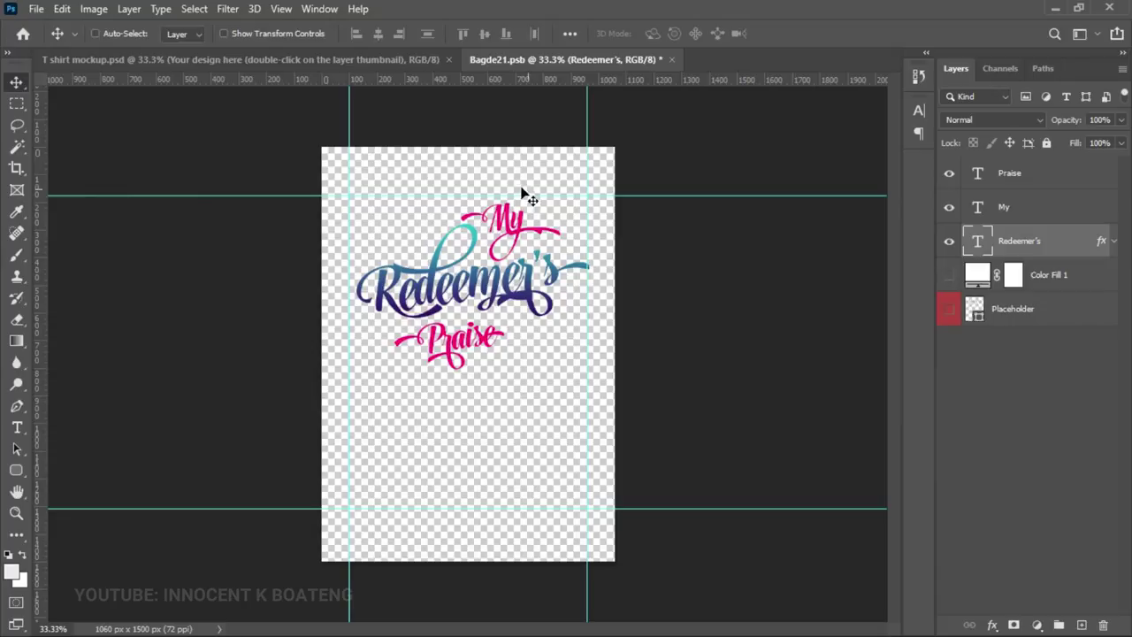
pyautogui.hotkey('ctrl', 's')
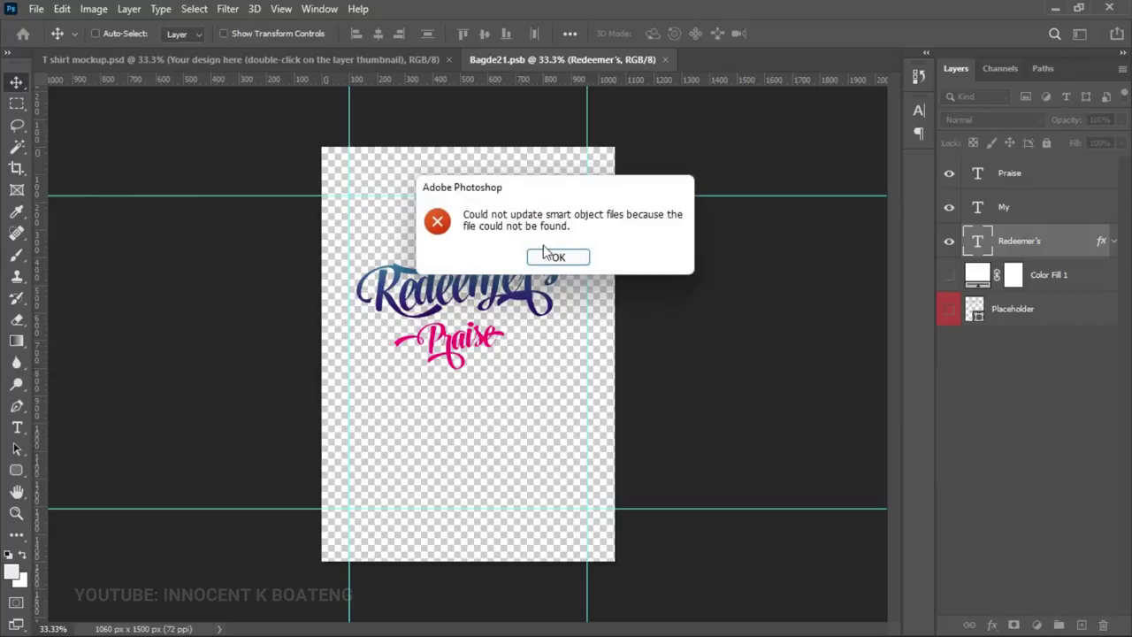
pyautogui.click(561, 258)
pyautogui.click(335, 62)
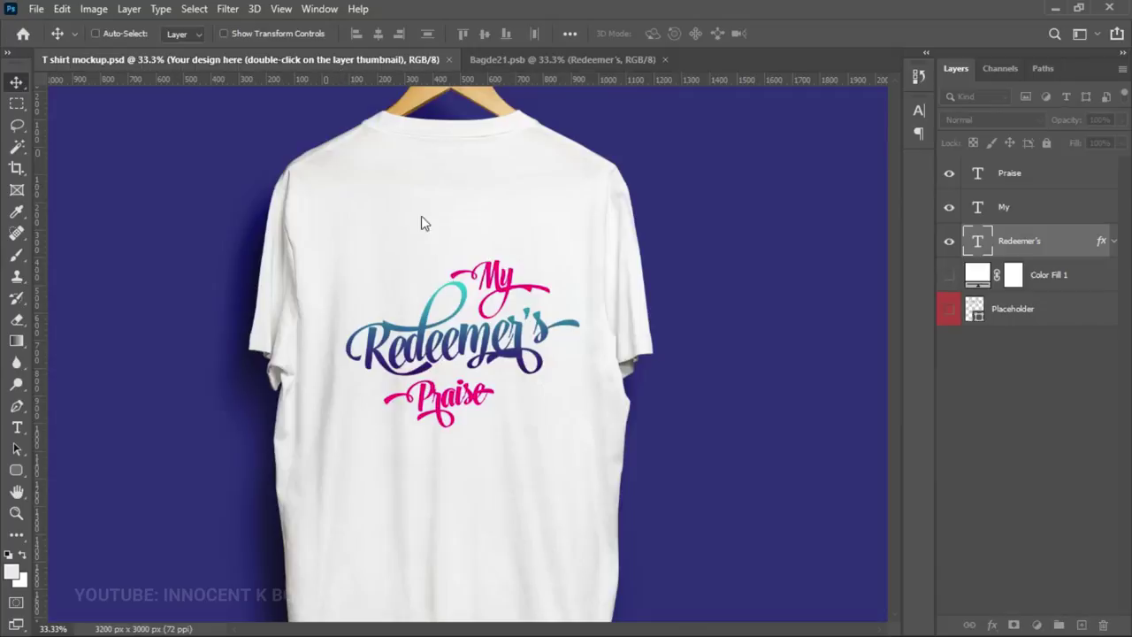
pyautogui.press('z')
pyautogui.click(506, 385)
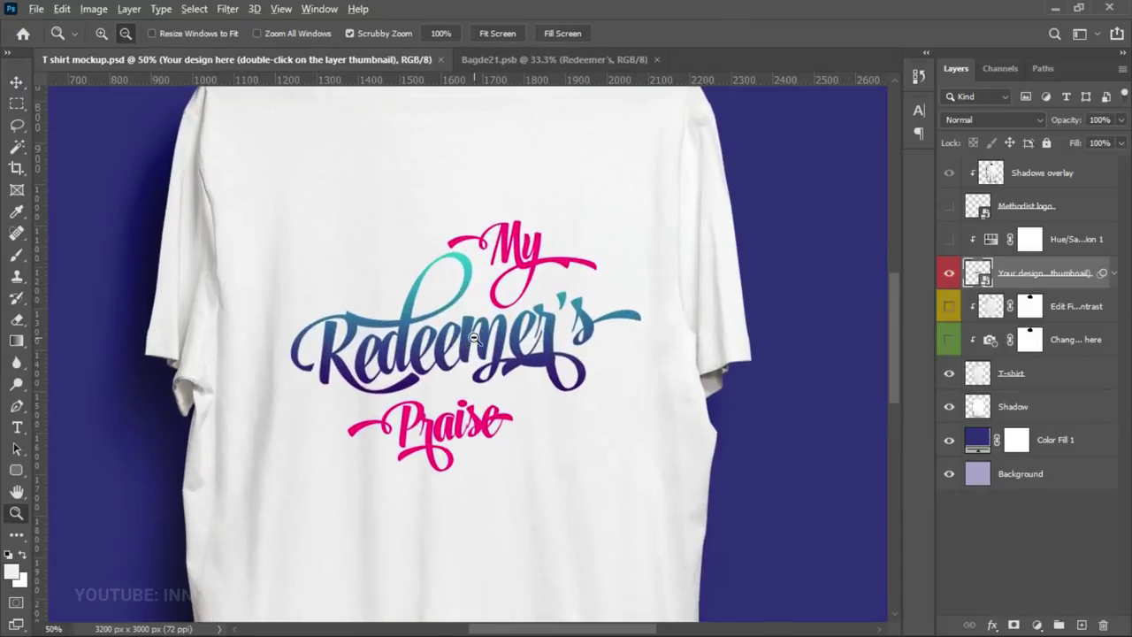
# Step: Return to Bagde21.psb and delete its hidden Color Fill 1 layer
pyautogui.hotkey('ctrl', 'Tab')
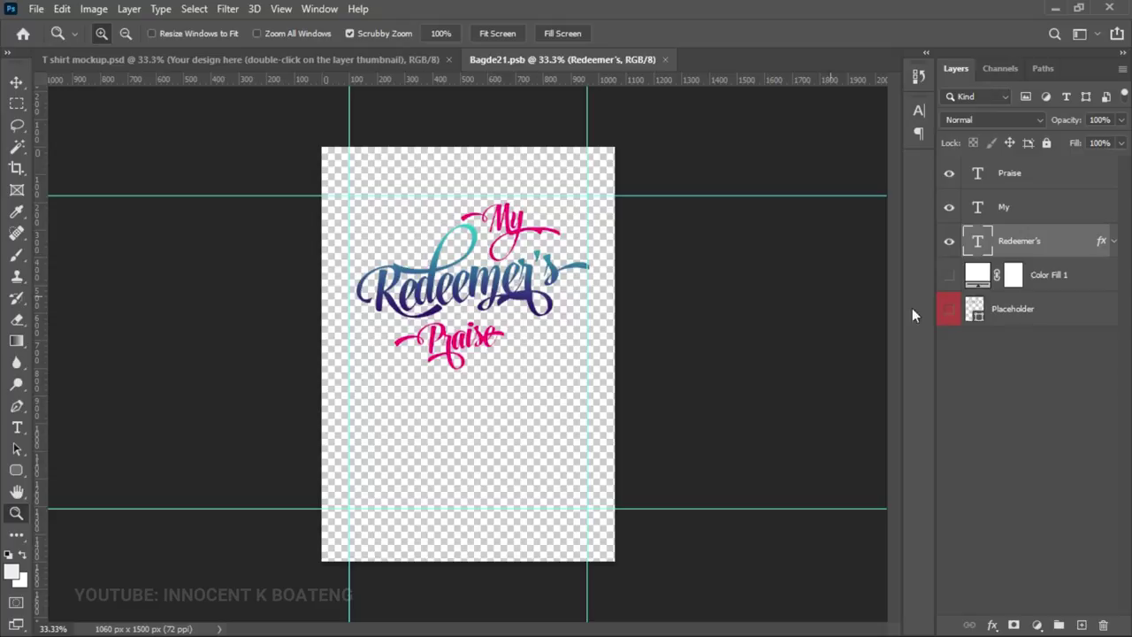
pyautogui.click(945, 278)
pyautogui.click(945, 277)
pyautogui.click(1061, 277)
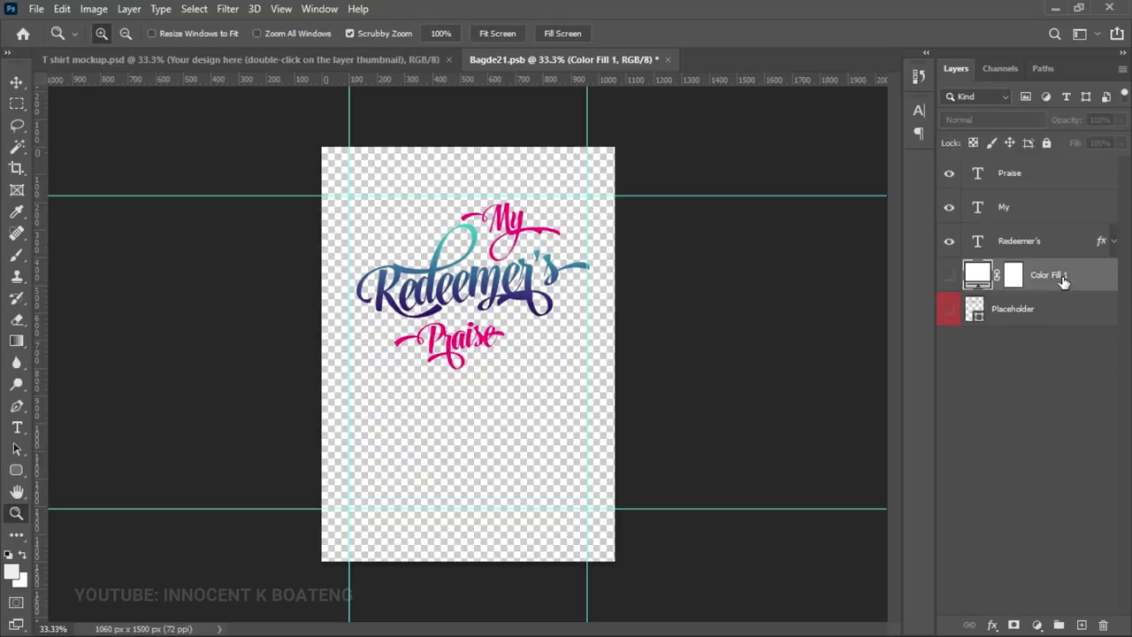
pyautogui.press('Delete')
pyautogui.press('v')
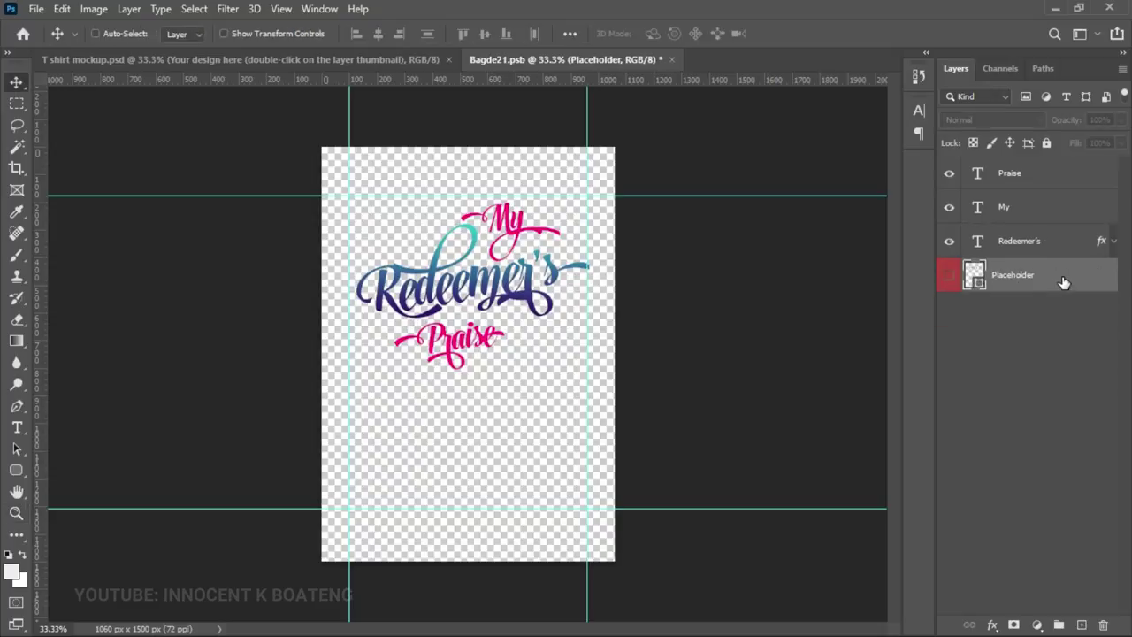
# Step: Group the Praise, My and Redeemer's text layers and scale the group down to about 89.61% inside the guides
pyautogui.click(1024, 245)
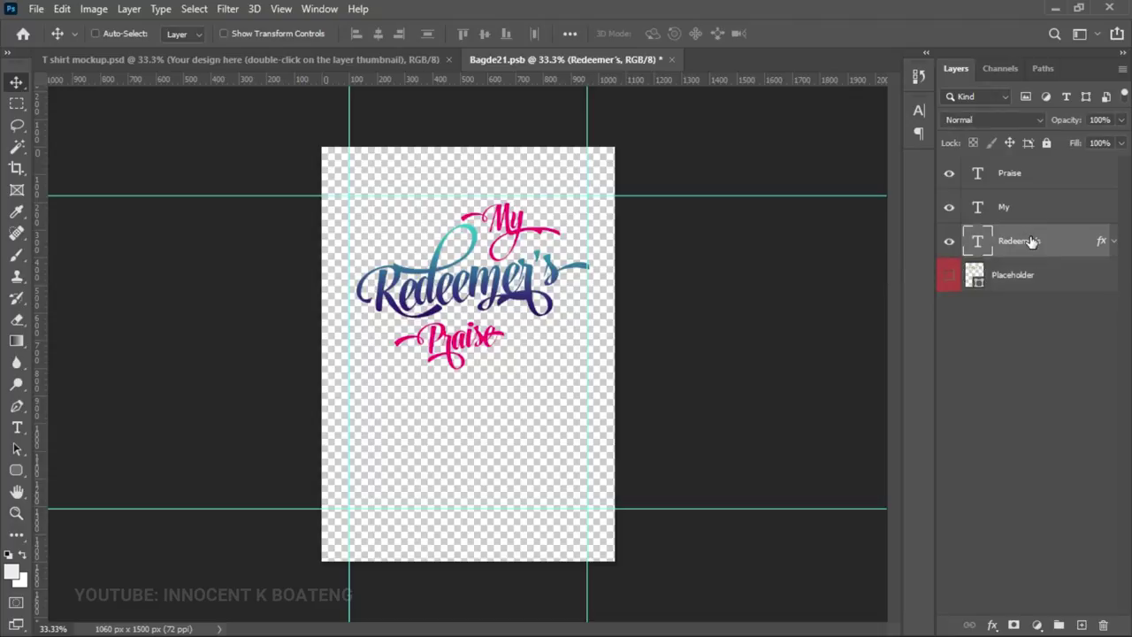
pyautogui.keyDown('shift'); pyautogui.click(1013, 172); pyautogui.keyUp('shift')
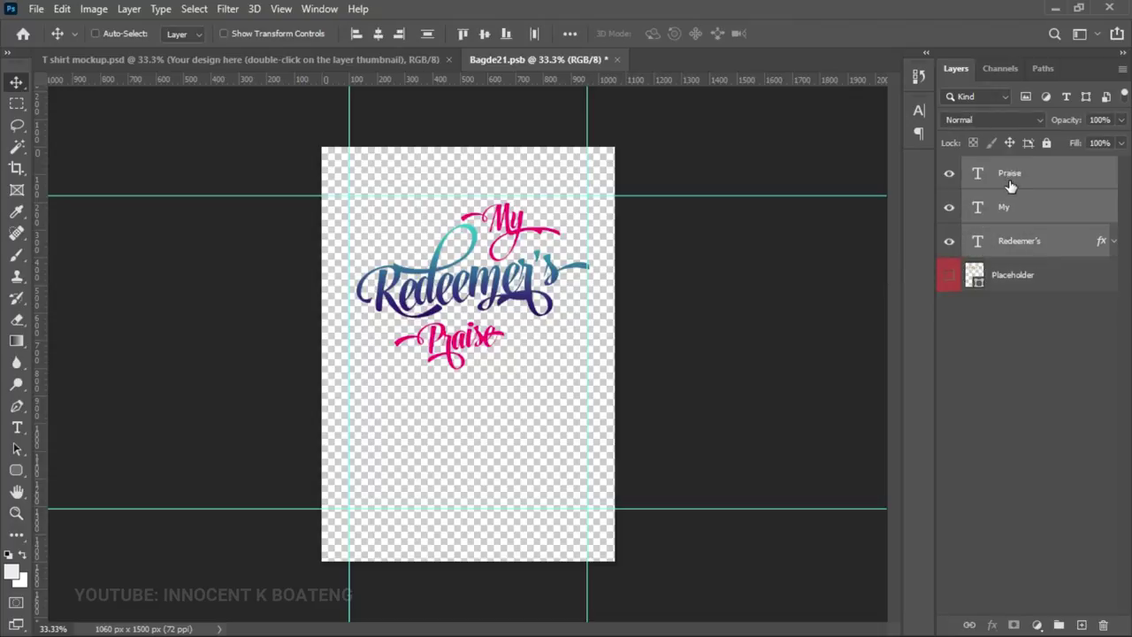
pyautogui.hotkey('ctrl', 'g')
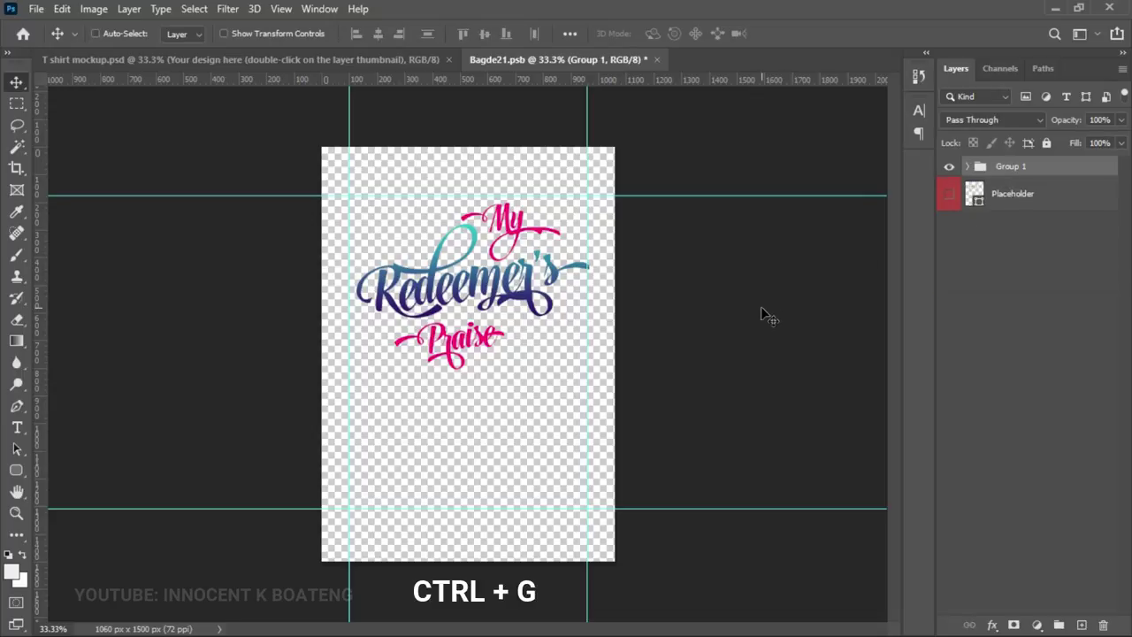
pyautogui.hotkey('ctrl', 't')
pyautogui.moveTo(595, 191); pyautogui.dragTo(570, 213)
pyautogui.moveTo(531, 289); pyautogui.dragTo(537, 301)
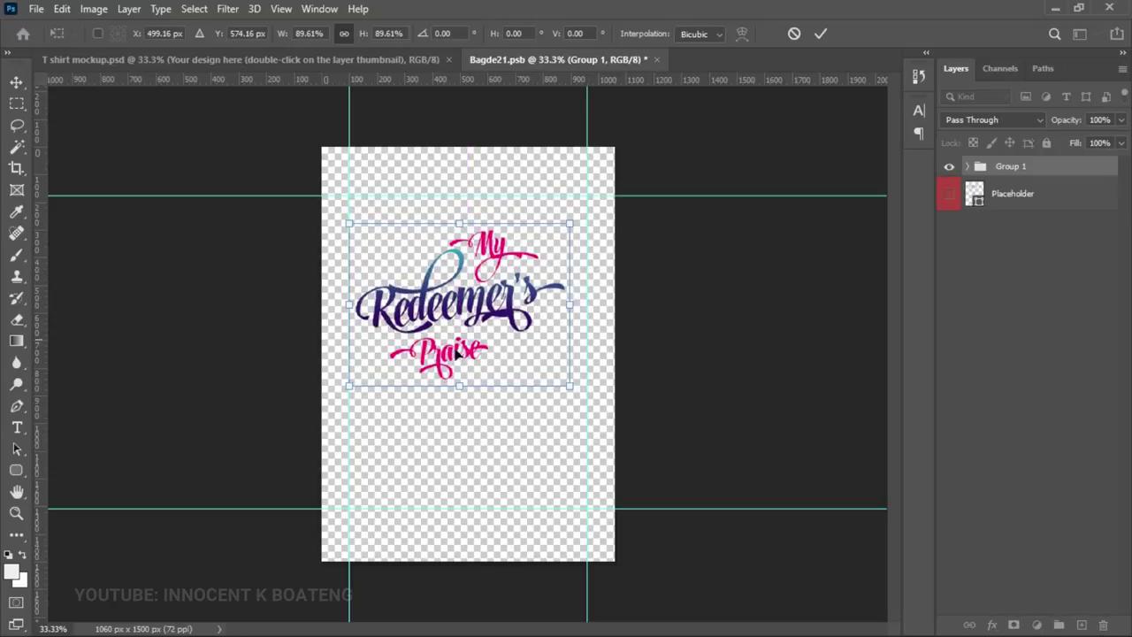
pyautogui.press('Return')
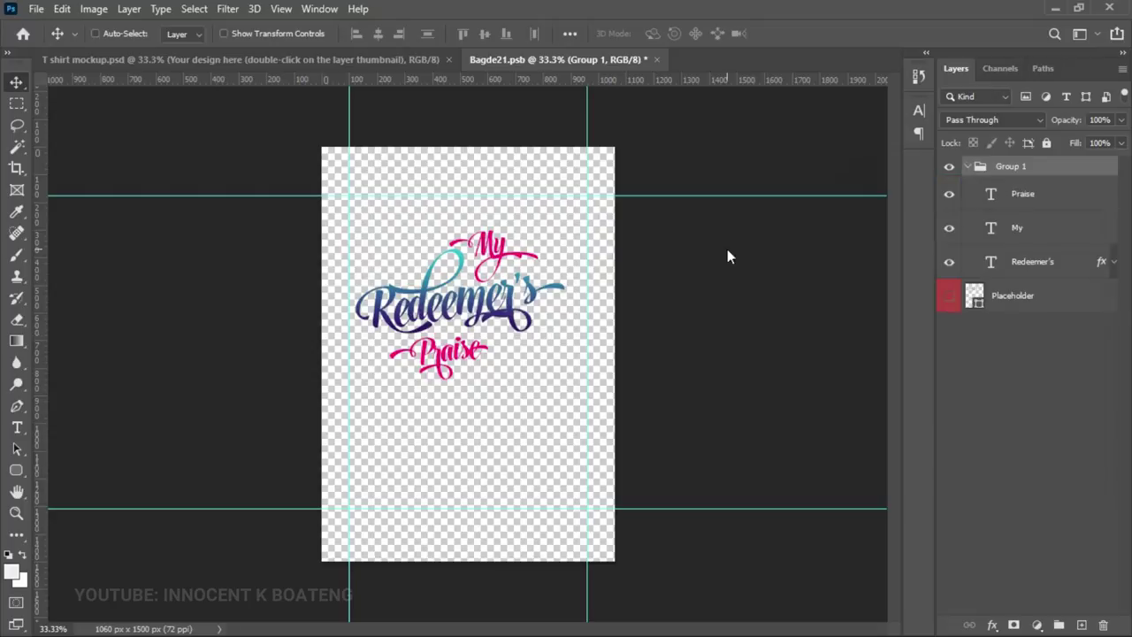
# Step: Open the memphis style sale discount offer_5486324.png image from the Praise T Shirt Resource folder on the desktop
pyautogui.hotkey('ctrl', 'o')
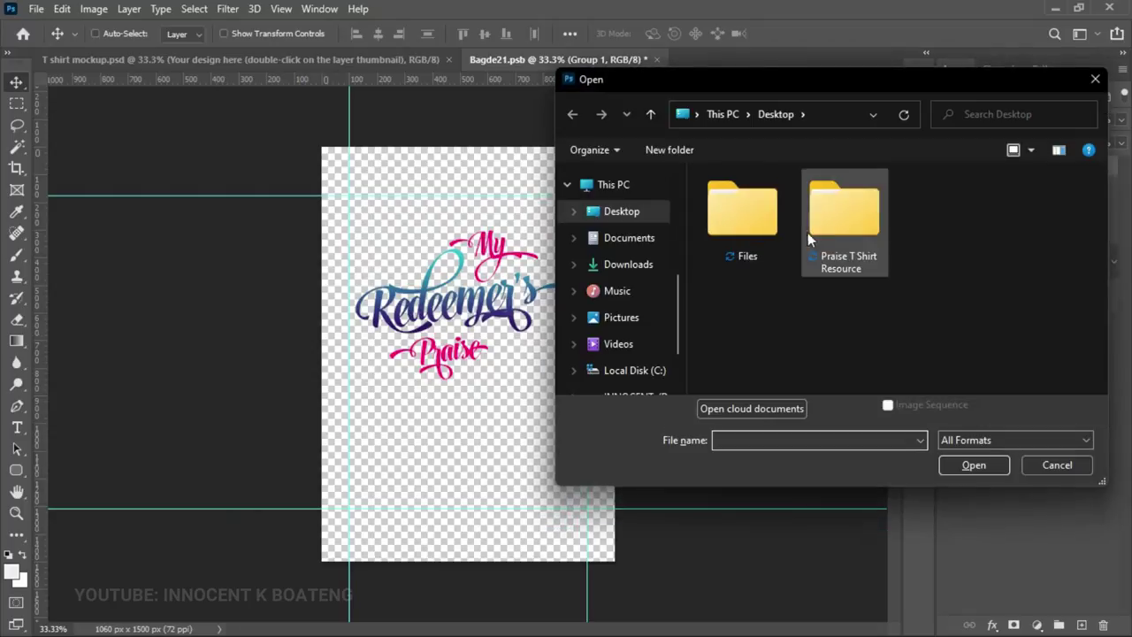
pyautogui.doubleClick(826, 232)
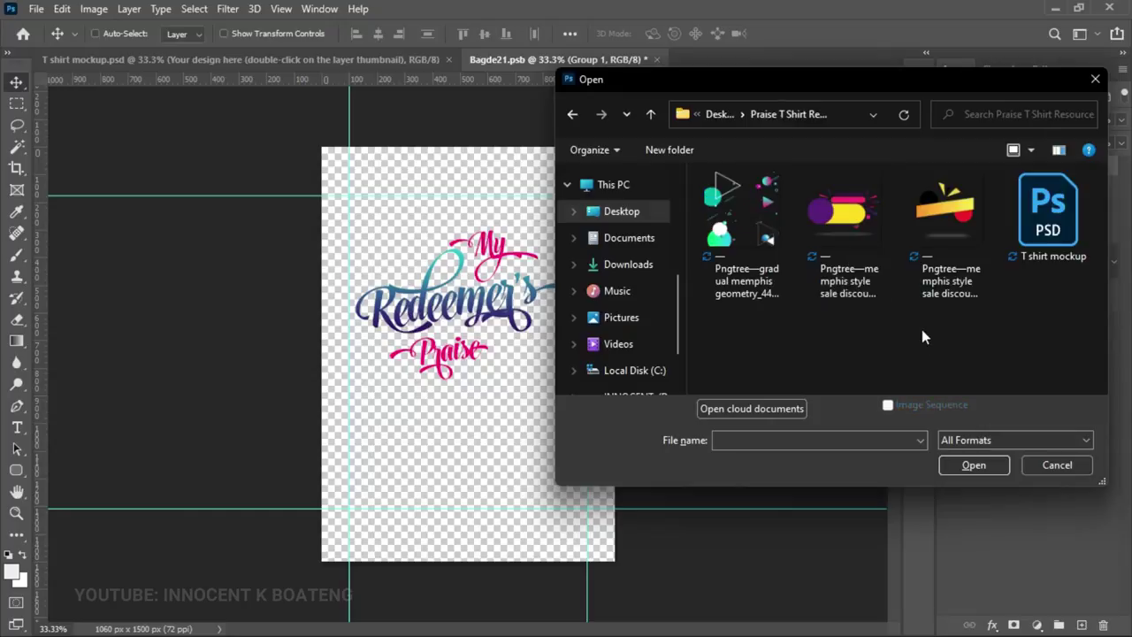
pyautogui.click(860, 219)
pyautogui.doubleClick(862, 221)
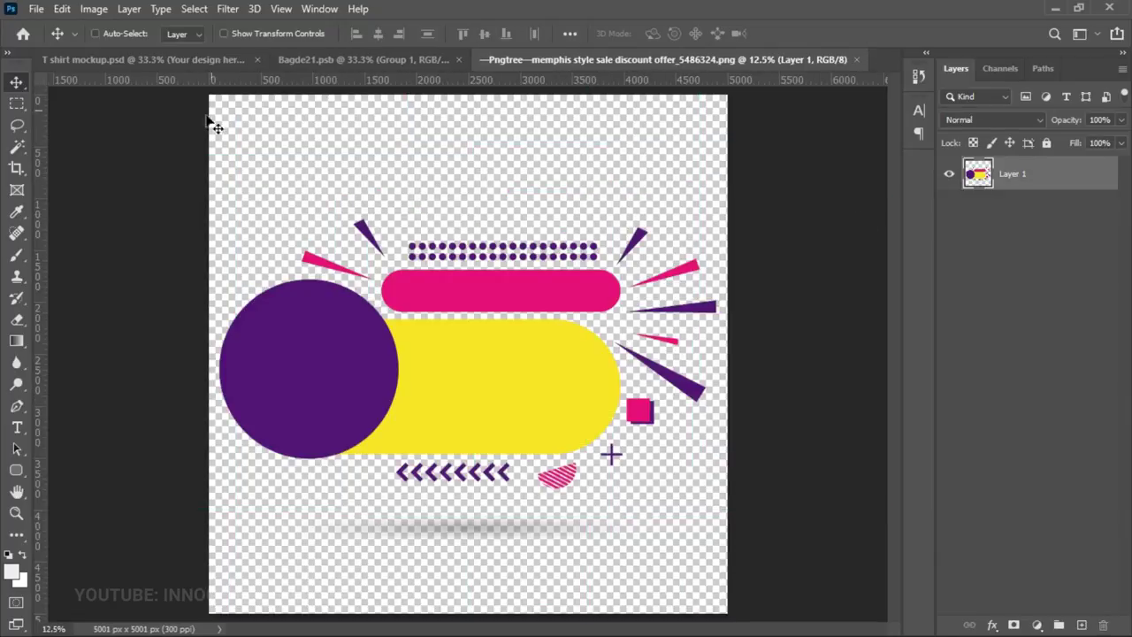
# Step: Outline the purple and pink rays beside the pink and yellow bars with the Polygonal Lasso and copy them to a new layer
pyautogui.rightClick(16, 130)
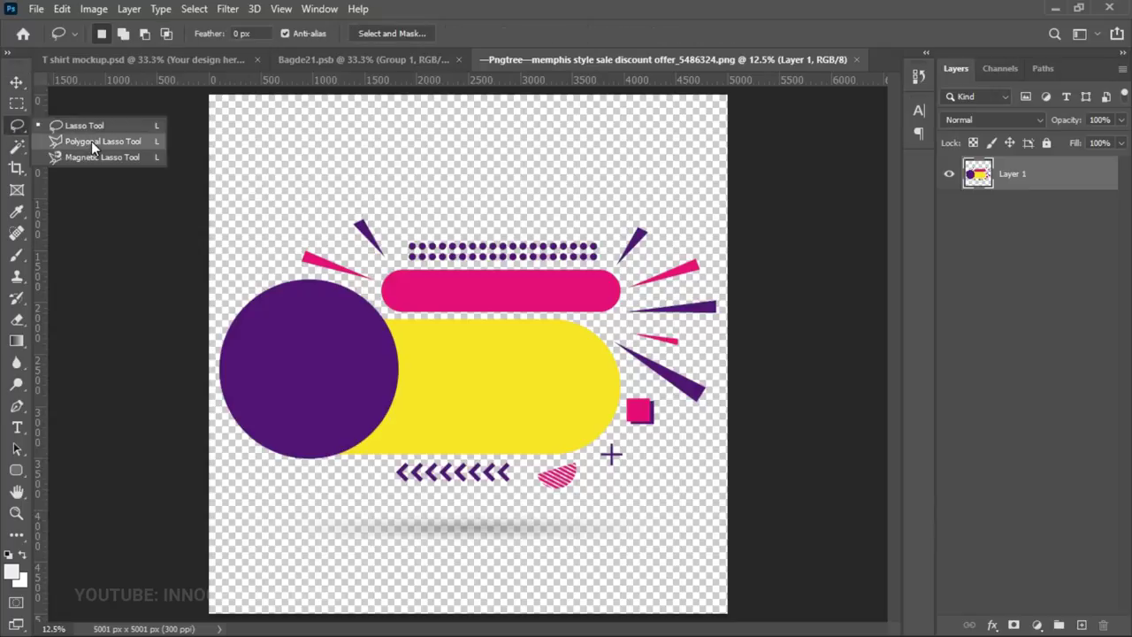
pyautogui.click(91, 141)
pyautogui.click(684, 426)
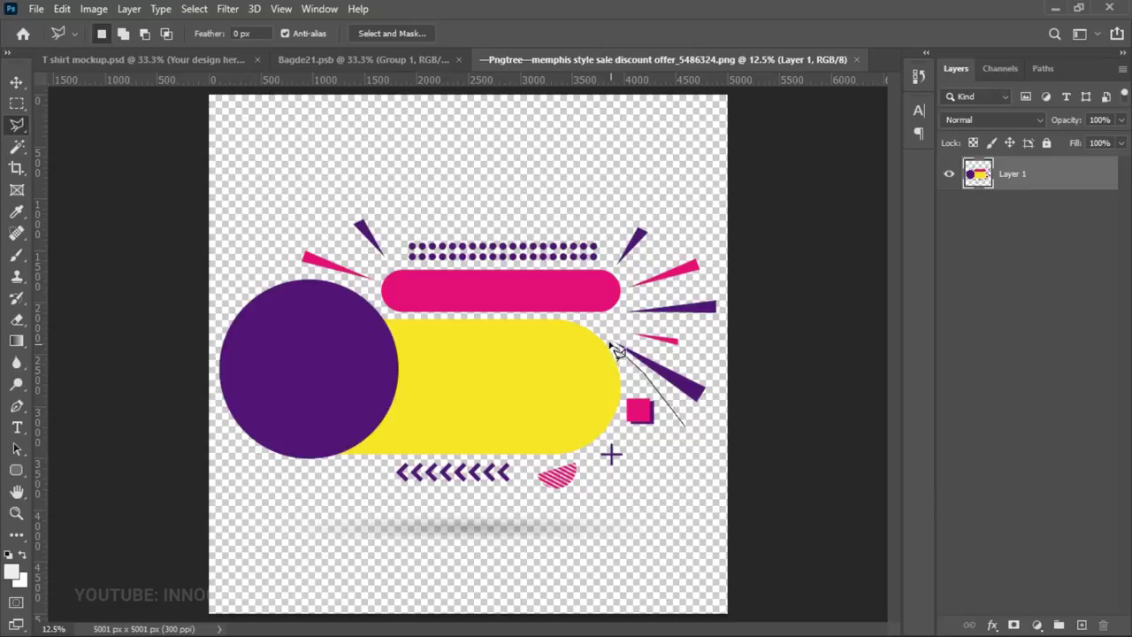
pyautogui.click(623, 299)
pyautogui.click(617, 273)
pyautogui.click(608, 215)
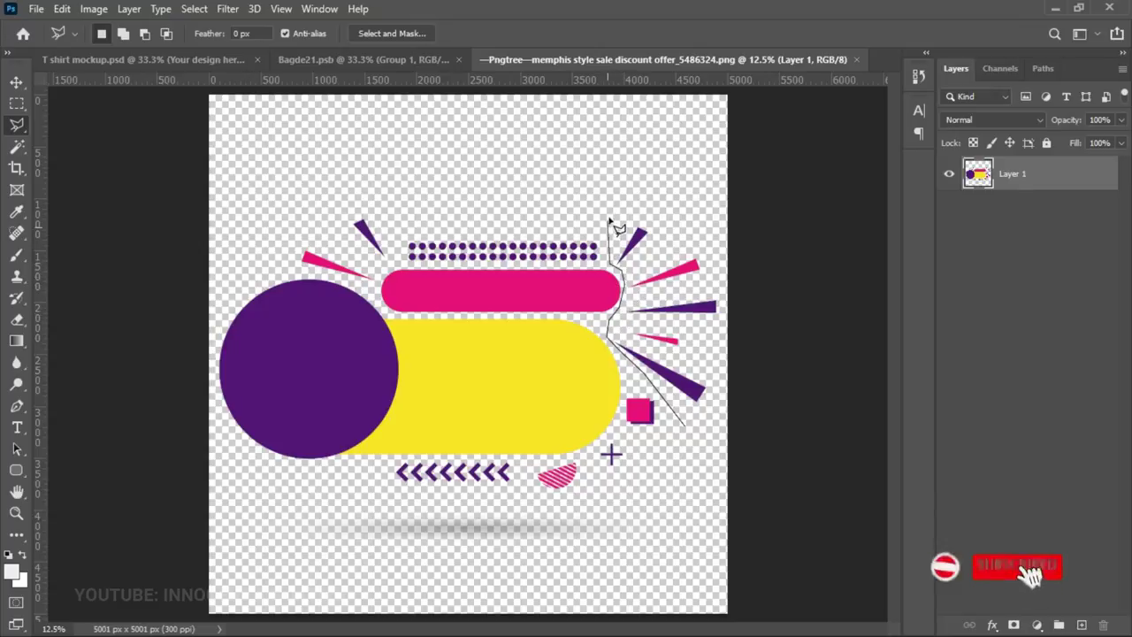
pyautogui.click(655, 168)
pyautogui.click(717, 199)
pyautogui.click(727, 231)
pyautogui.click(750, 292)
pyautogui.click(761, 381)
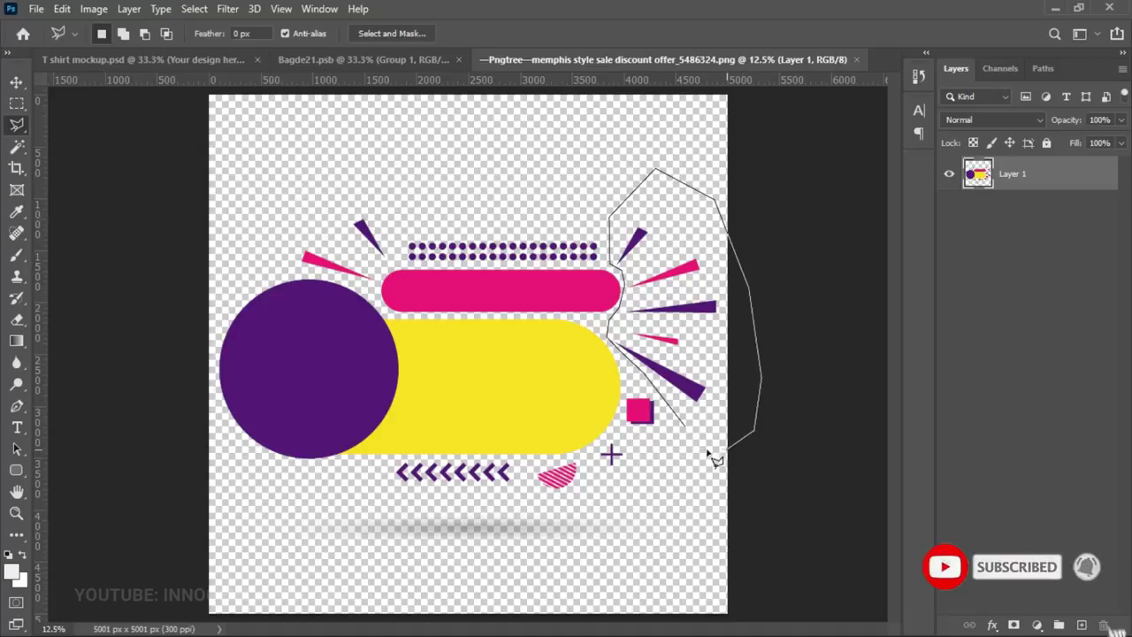
pyautogui.click(687, 434)
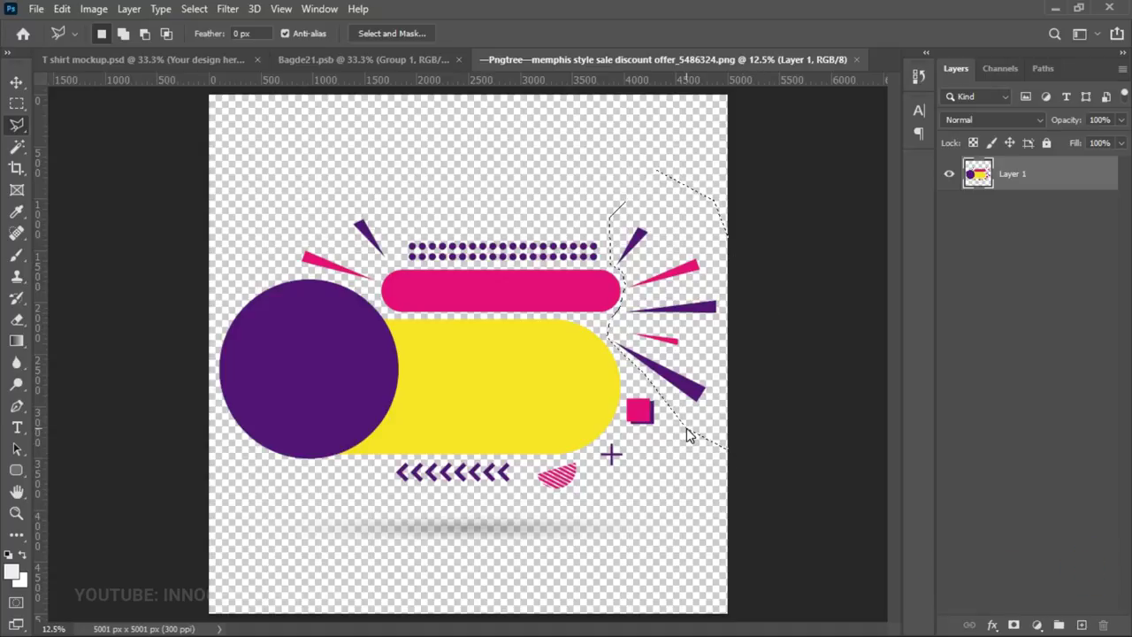
pyautogui.hotkey('ctrl', 'j')
# Step: Bring the copied rays into Bagde21.psb and scale them down to a small burst by the end of the Redeemer's lettering
pyautogui.press('v')
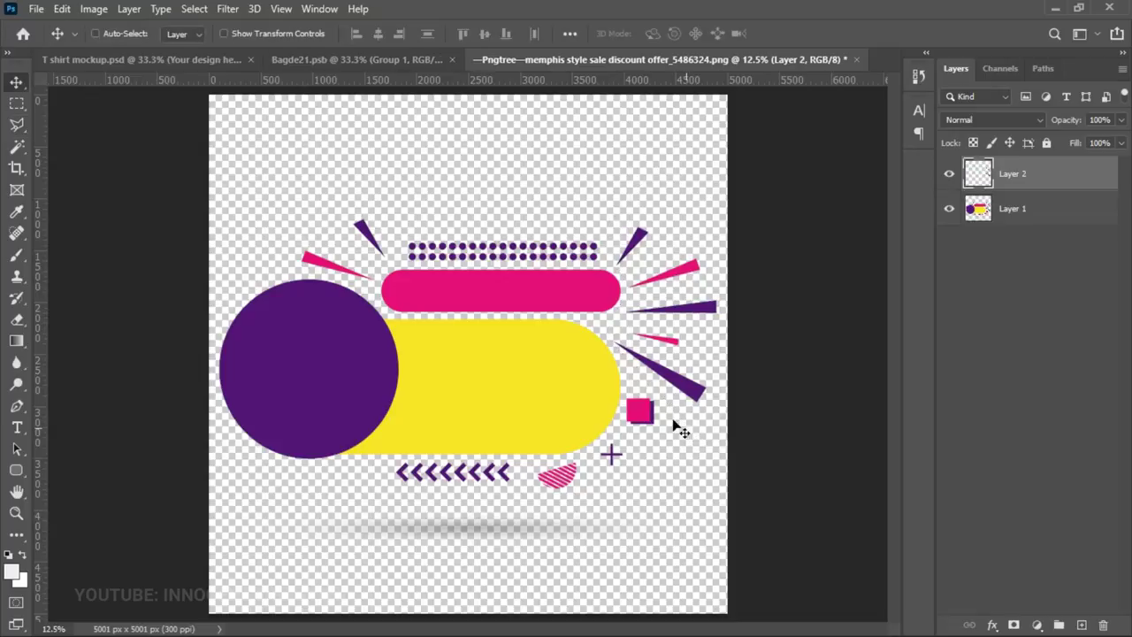
pyautogui.moveTo(677, 339); pyautogui.dragTo(333, 28)
pyautogui.moveTo(395, 59); pyautogui.dragTo(395, 59)
pyautogui.moveTo(564, 265); pyautogui.dragTo(576, 291)
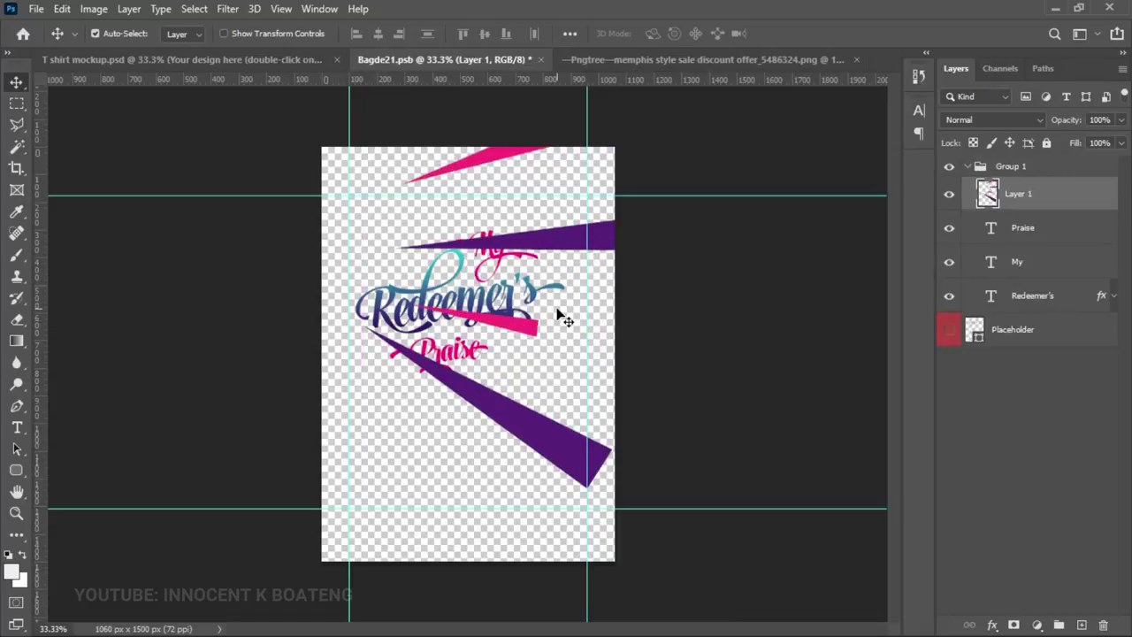
pyautogui.hotkey('ctrl', 't')
pyautogui.moveTo(638, 488); pyautogui.dragTo(575, 284)
pyautogui.press('Return')
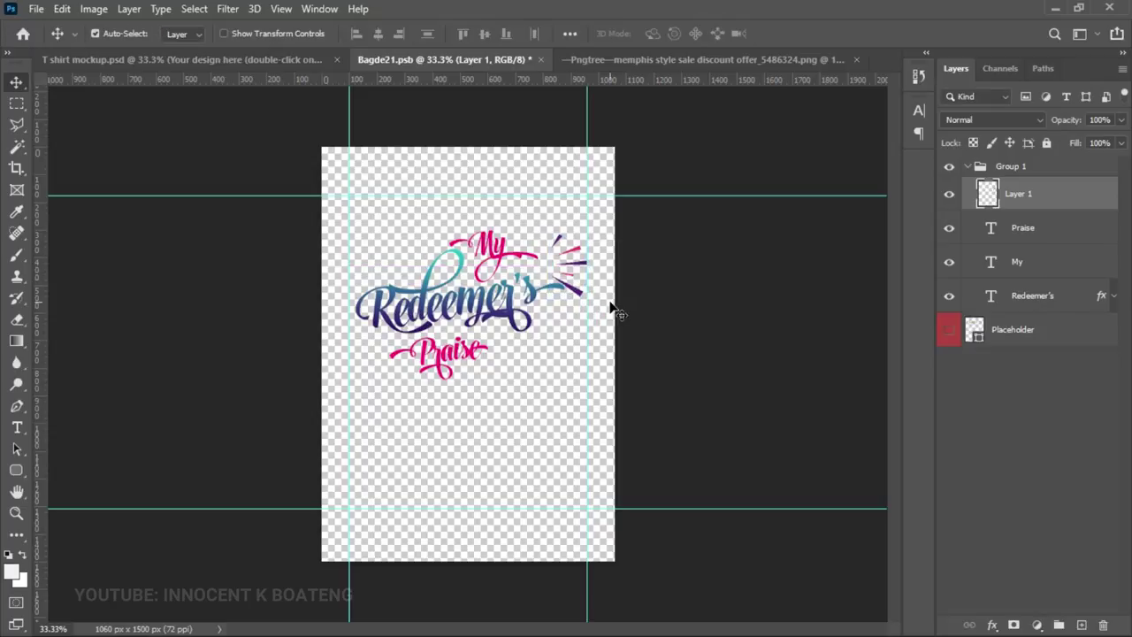
# Step: Rotate the small ray burst slightly counterclockwise and position it just above the tail of the Redeemer's lettering
pyautogui.hotkey('ctrl', 't')
pyautogui.moveTo(646, 285); pyautogui.dragTo(630, 242)
pyautogui.press('Return')
pyautogui.moveTo(573, 297); pyautogui.dragTo(571, 290)
pyautogui.hotkey('ctrl', 'u')
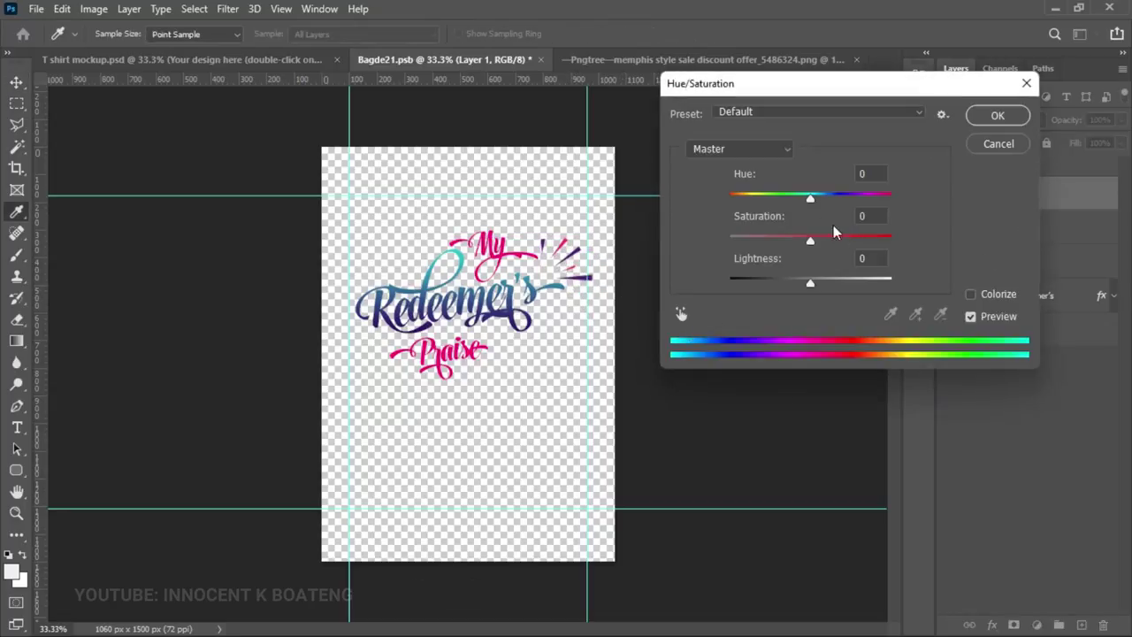
pyautogui.moveTo(812, 197); pyautogui.dragTo(720, 202)
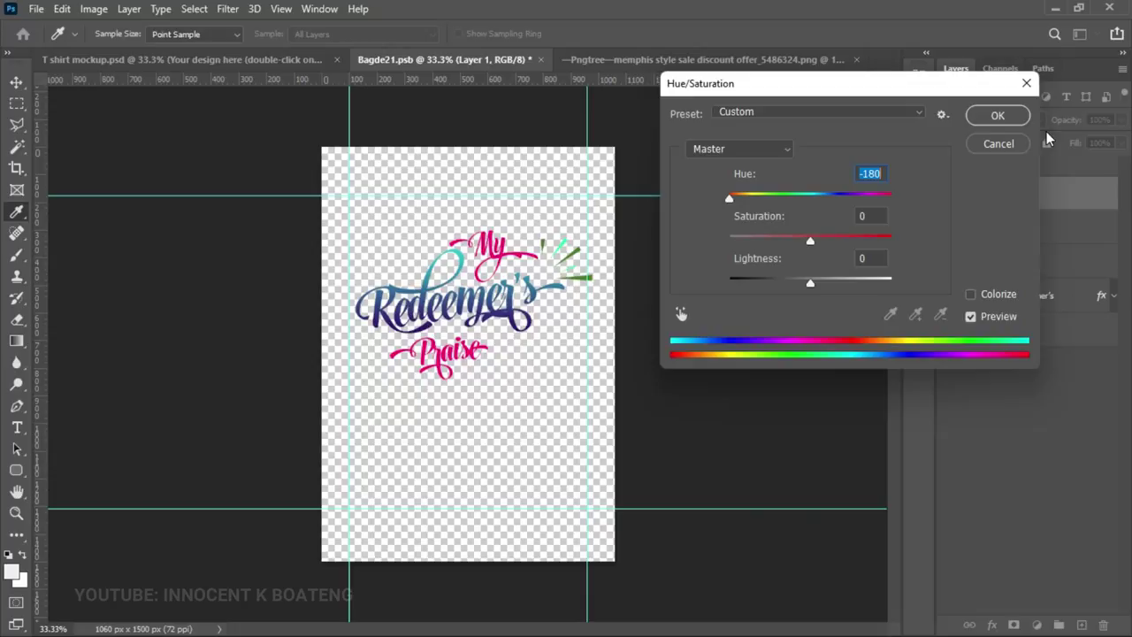
pyautogui.click(982, 147)
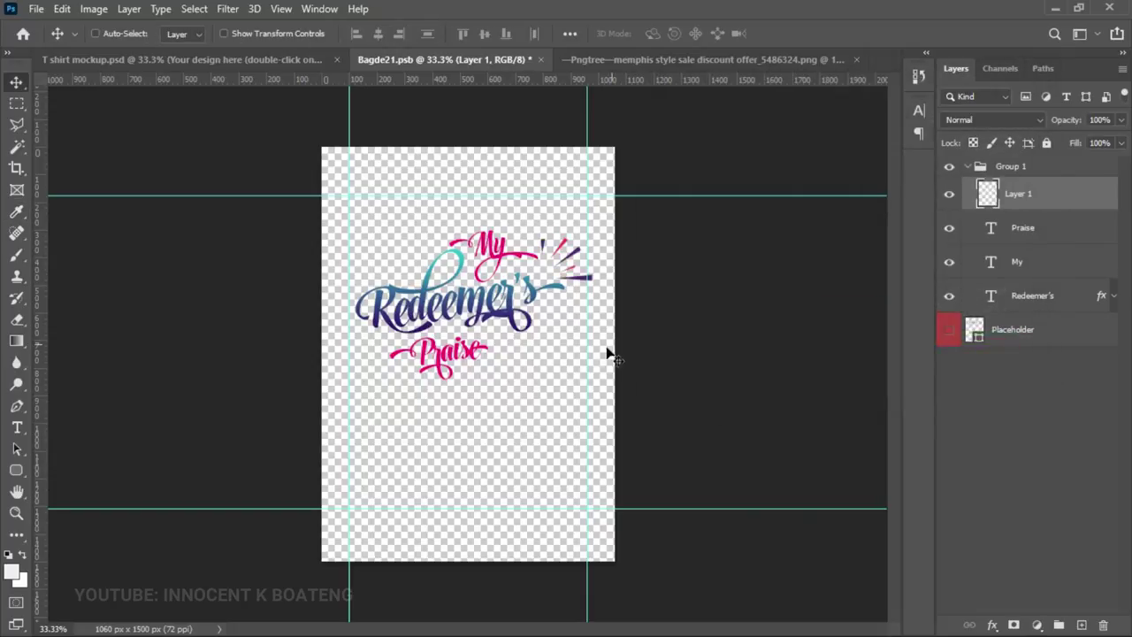
# Step: Duplicate the ray burst, rotate the copy by about -178°, and place it just before the start of the Praise text
pyautogui.hotkey('ctrl', 'j')
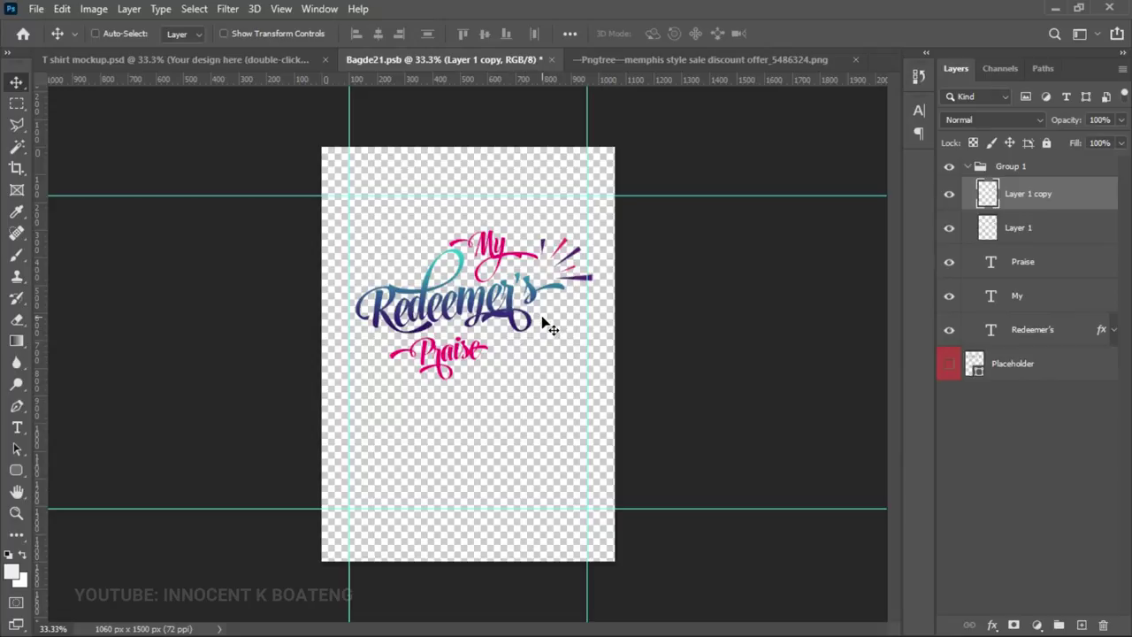
pyautogui.moveTo(576, 301); pyautogui.dragTo(342, 335)
pyautogui.hotkey('ctrl', 't')
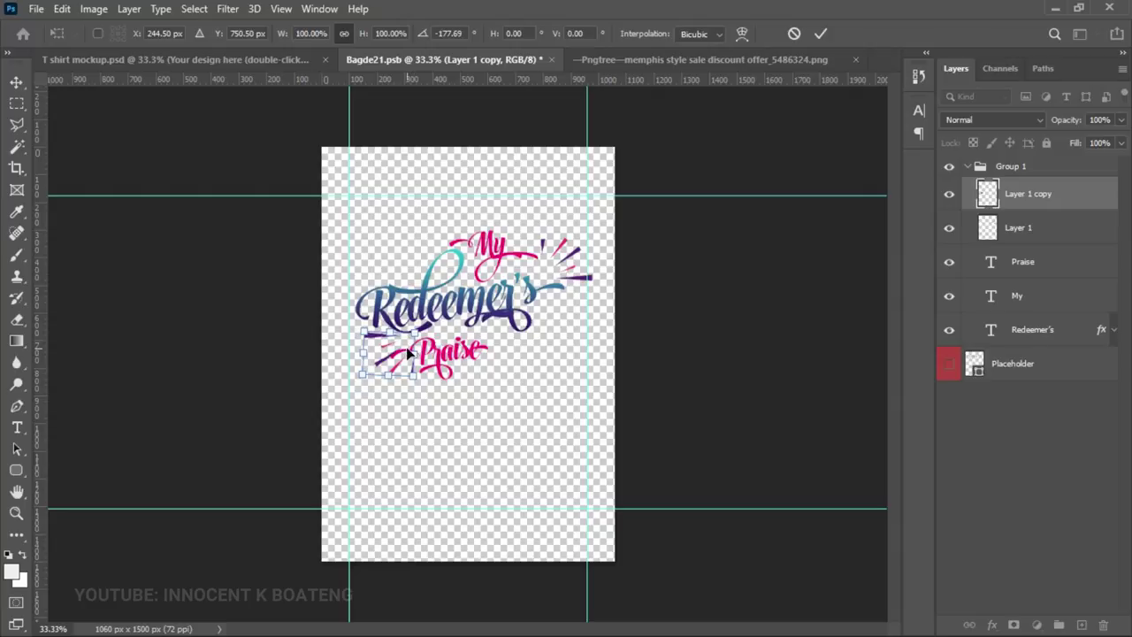
pyautogui.press('Return')
pyautogui.moveTo(465, 358); pyautogui.dragTo(412, 392)
pyautogui.hotkey('ctrl', 't')
pyautogui.press('Return')
pyautogui.press('ctrl')
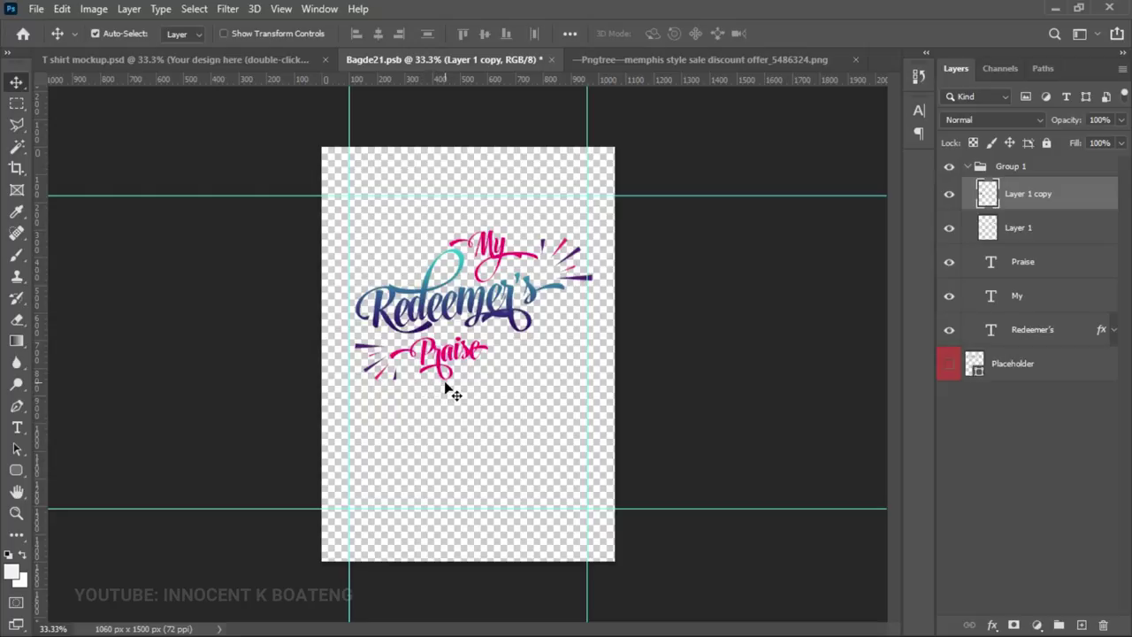
# Step: Save Bagde21.psb, check the design on the whole T-shirt mockup, and return to a closer view of the smart object's lettering
pyautogui.hotkey('ctrl', 's')
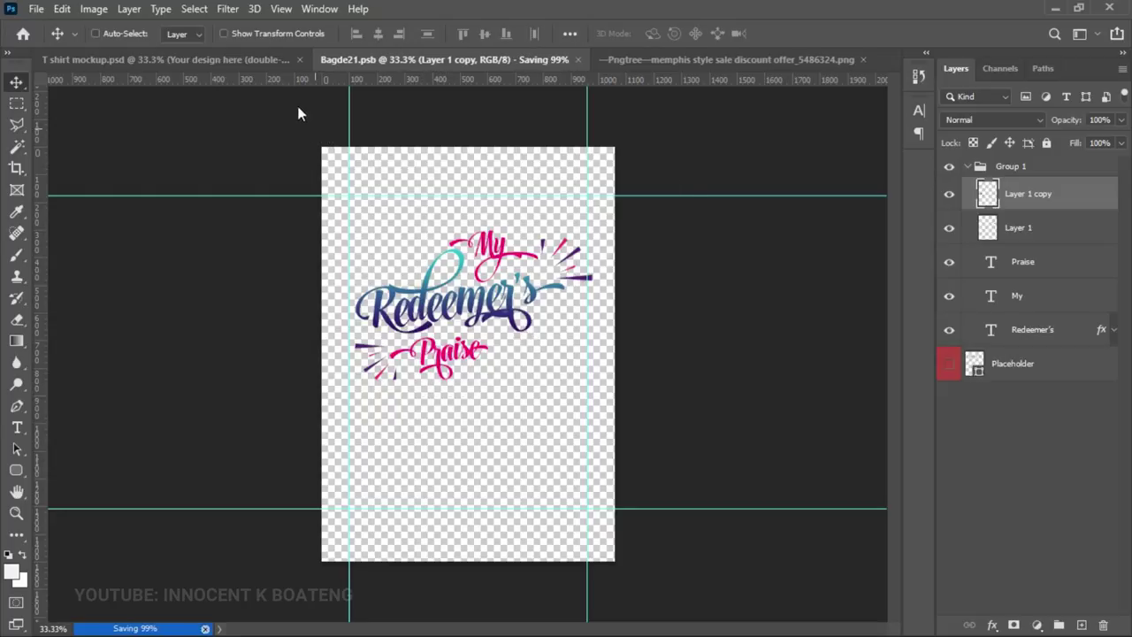
pyautogui.click(505, 256)
pyautogui.click(283, 59)
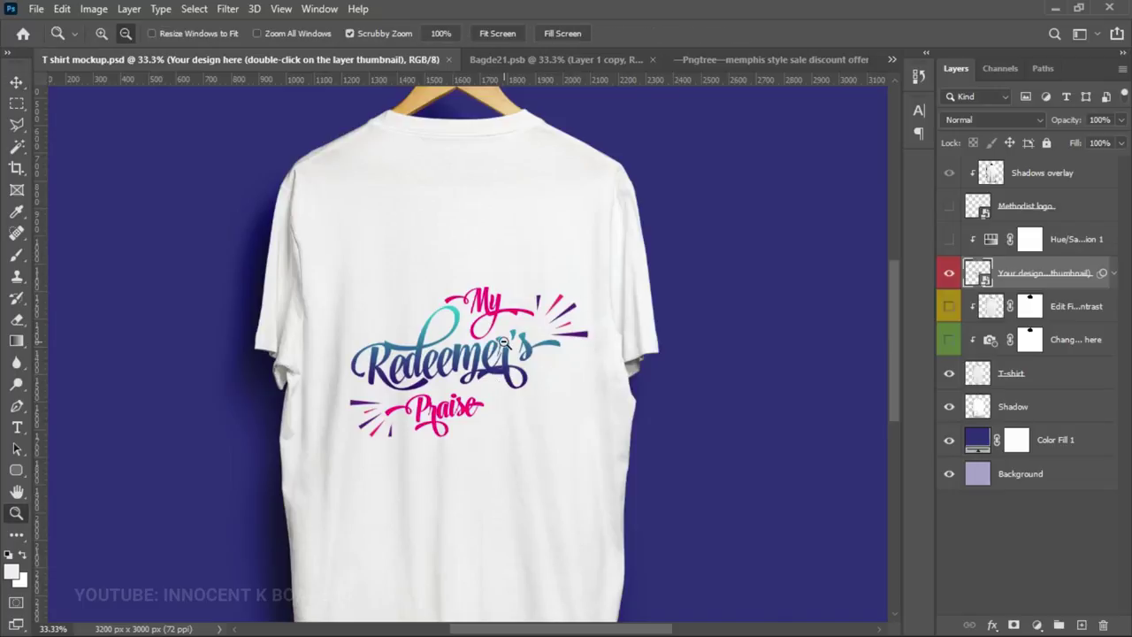
pyautogui.keyDown('ctrl'); pyautogui.keyDown('alt'); pyautogui.click(511, 353); pyautogui.keyUp('alt'); pyautogui.keyUp('ctrl')
pyautogui.keyDown('ctrl'); pyautogui.keyDown('alt'); pyautogui.click(512, 371); pyautogui.keyUp('alt'); pyautogui.keyUp('ctrl')
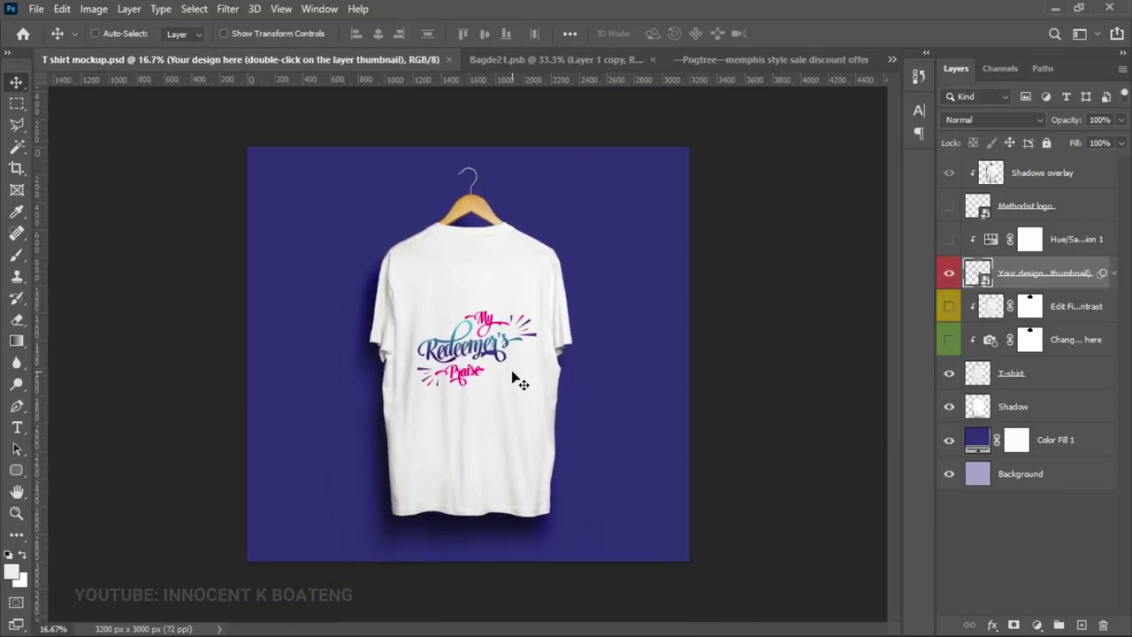
pyautogui.click(617, 59)
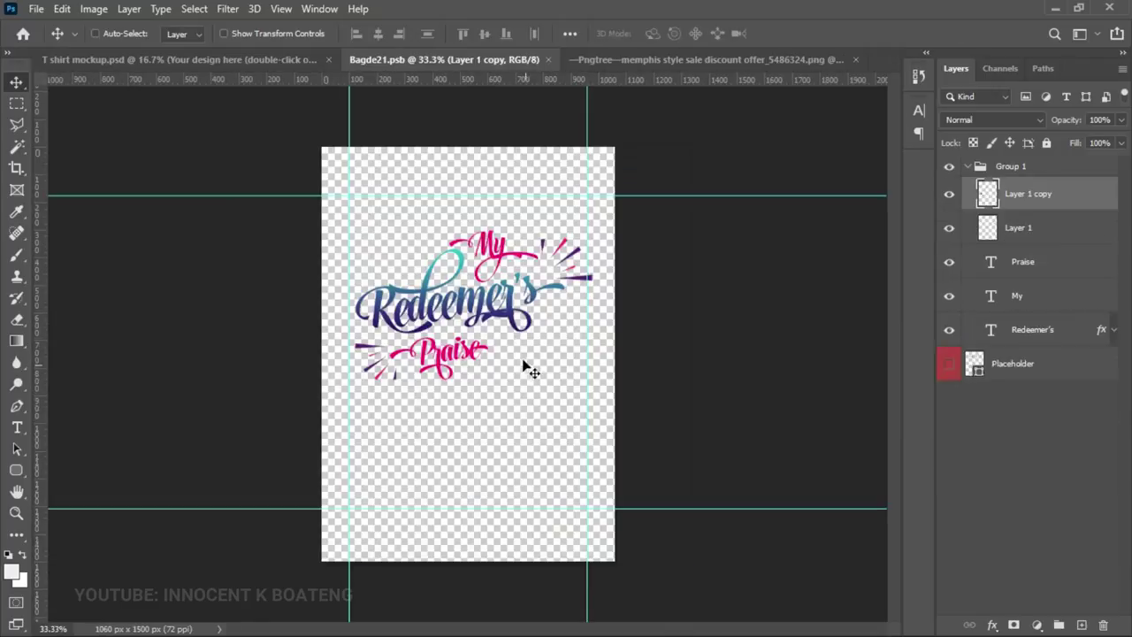
pyautogui.keyDown('ctrl'); pyautogui.click(469, 299); pyautogui.keyUp('ctrl')
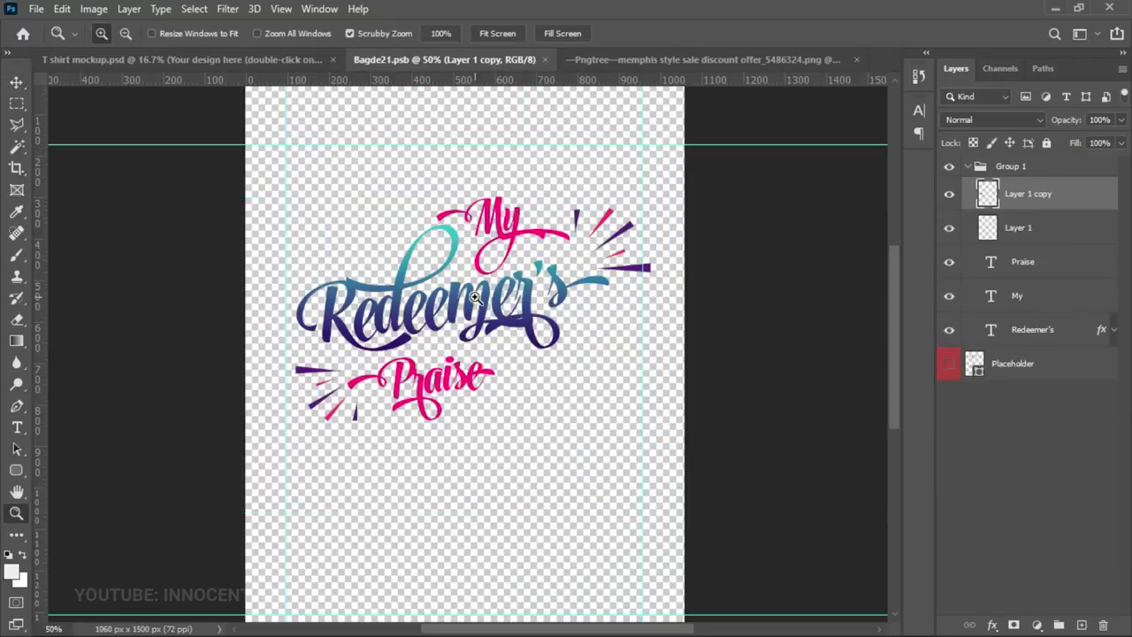
# Step: Copy the row of purple chevrons from the memphis style sale discount PNG to a new layer and bring it into Bagde21.psb
pyautogui.click(684, 64)
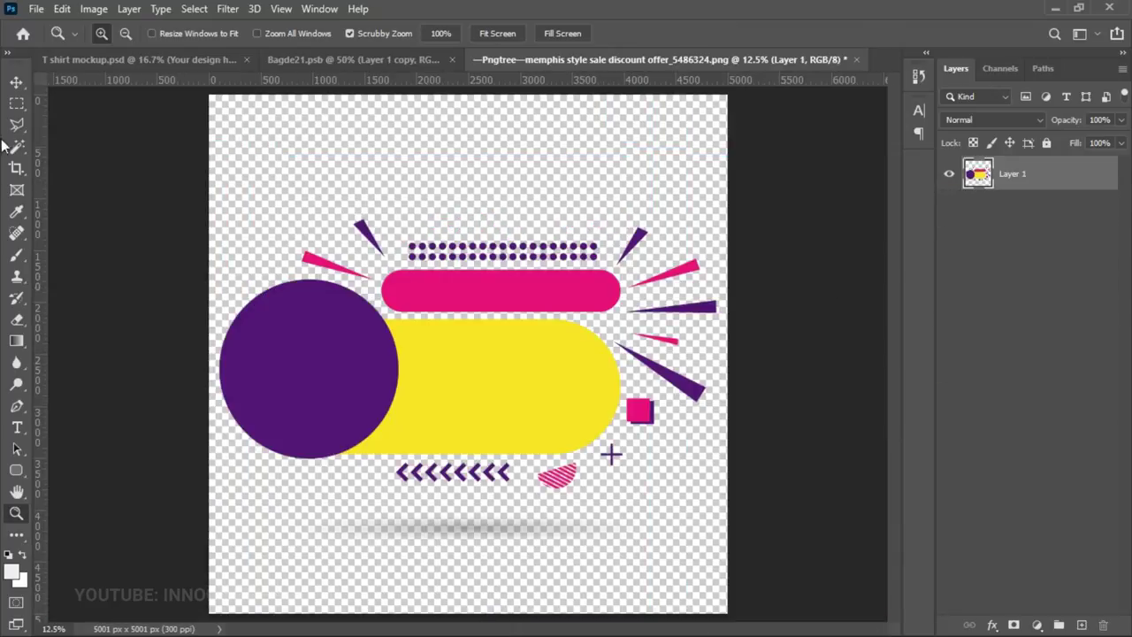
pyautogui.click(16, 102)
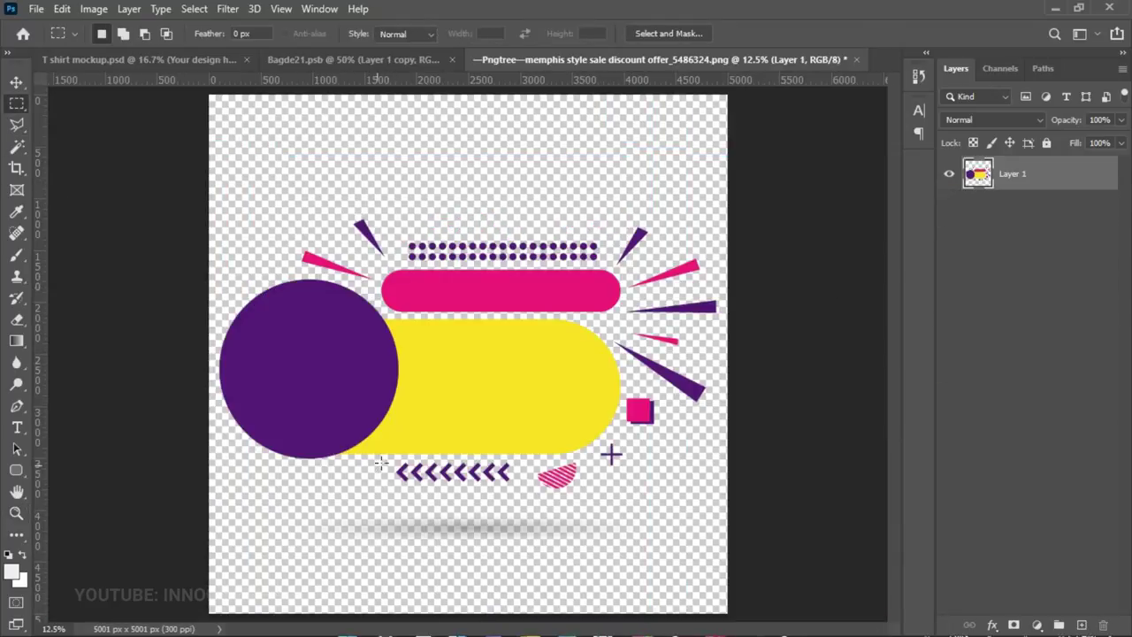
pyautogui.moveTo(390, 457); pyautogui.dragTo(367, 61)
pyautogui.hotkey('ctrl', 'j')
pyautogui.press('v')
pyautogui.moveTo(368, 61); pyautogui.dragTo(491, 402)
pyautogui.moveTo(495, 447); pyautogui.dragTo(494, 471)
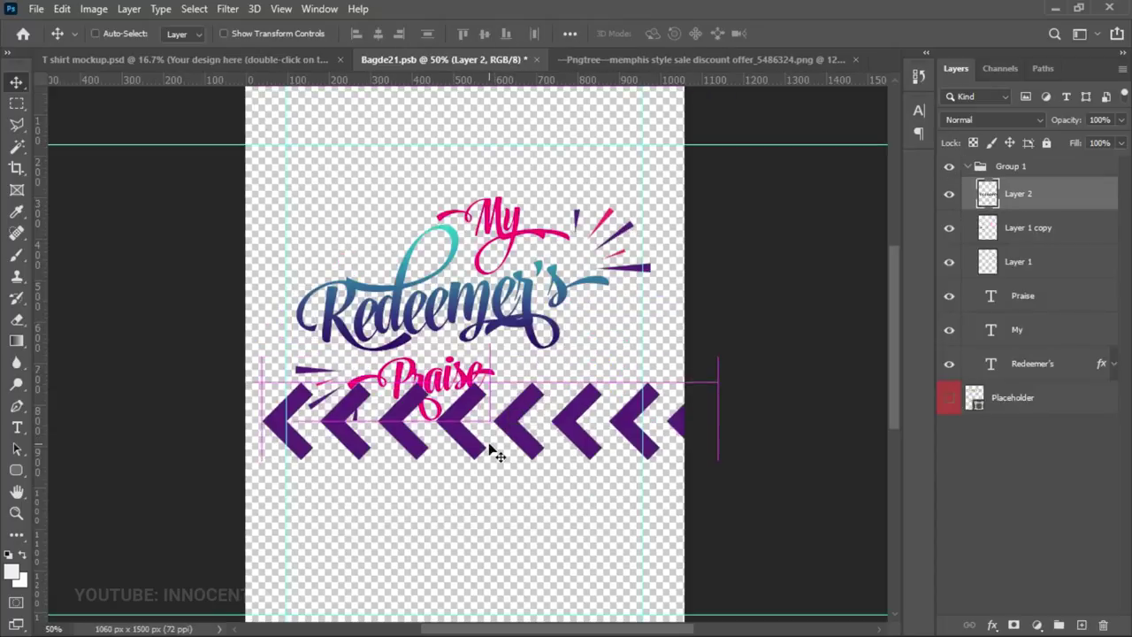
# Step: Scale the chevron row to about 18% and place it just below the end of the Praise text
pyautogui.hotkey('ctrl', 't')
pyautogui.moveTo(720, 372); pyautogui.dragTo(345, 453)
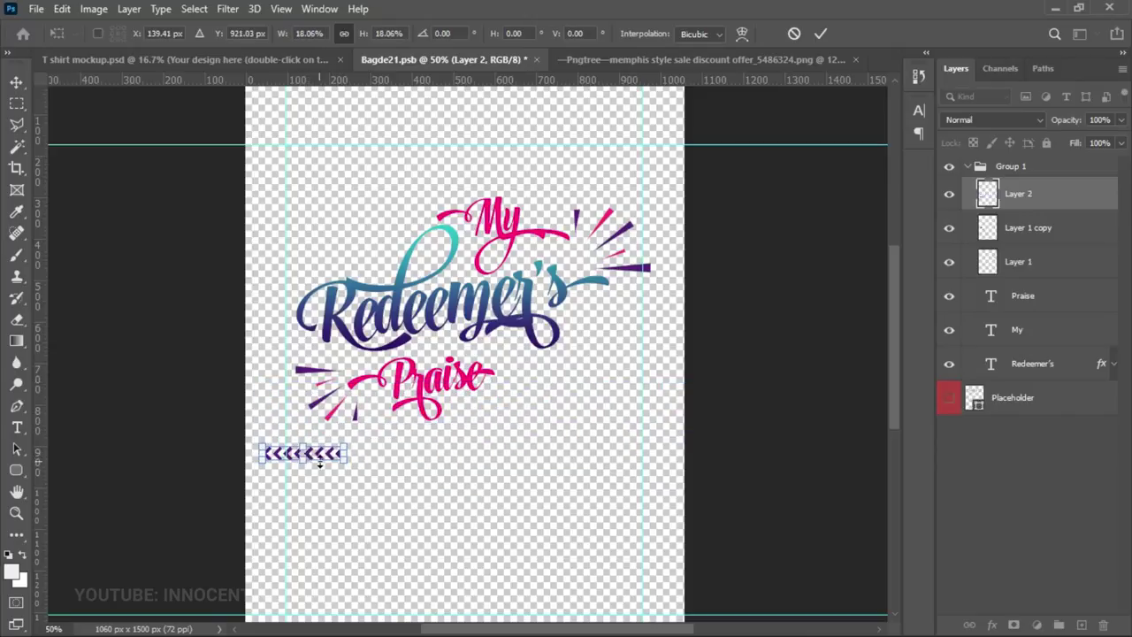
pyautogui.press('Return')
pyautogui.moveTo(364, 451); pyautogui.dragTo(527, 411)
# Step: Duplicate the Praise text, change the copy to "21", and position it just after Praise above the chevrons
pyautogui.rightClick(471, 388)
pyautogui.click(498, 408)
pyautogui.moveTo(497, 409); pyautogui.dragTo(550, 391)
pyautogui.doubleClick(552, 391)
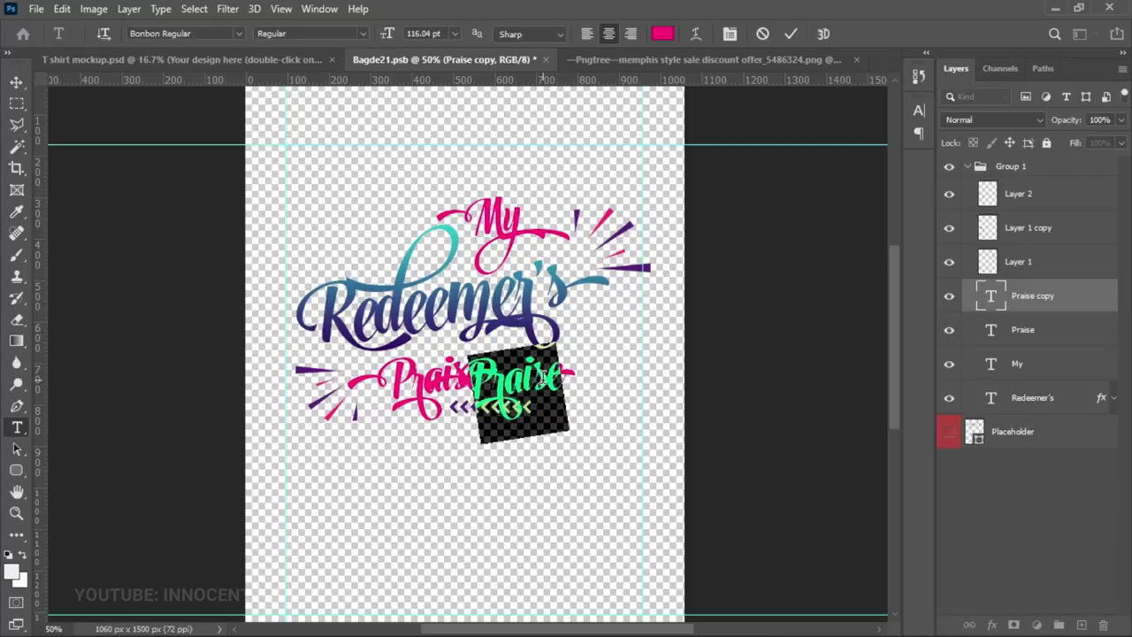
pyautogui.write('21')
pyautogui.click(17, 81)
pyautogui.moveTo(545, 394); pyautogui.dragTo(547, 394)
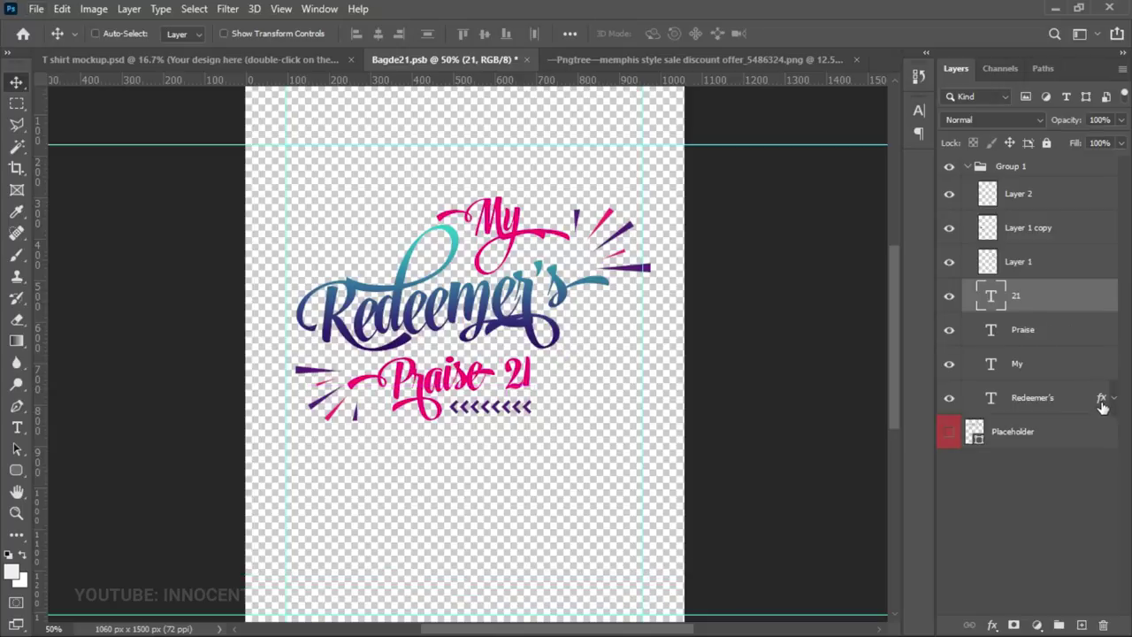
# Step: Copy the Gradient Overlay effect from the Redeemer's text to the 21 text
pyautogui.moveTo(1101, 400); pyautogui.dragTo(1082, 302)
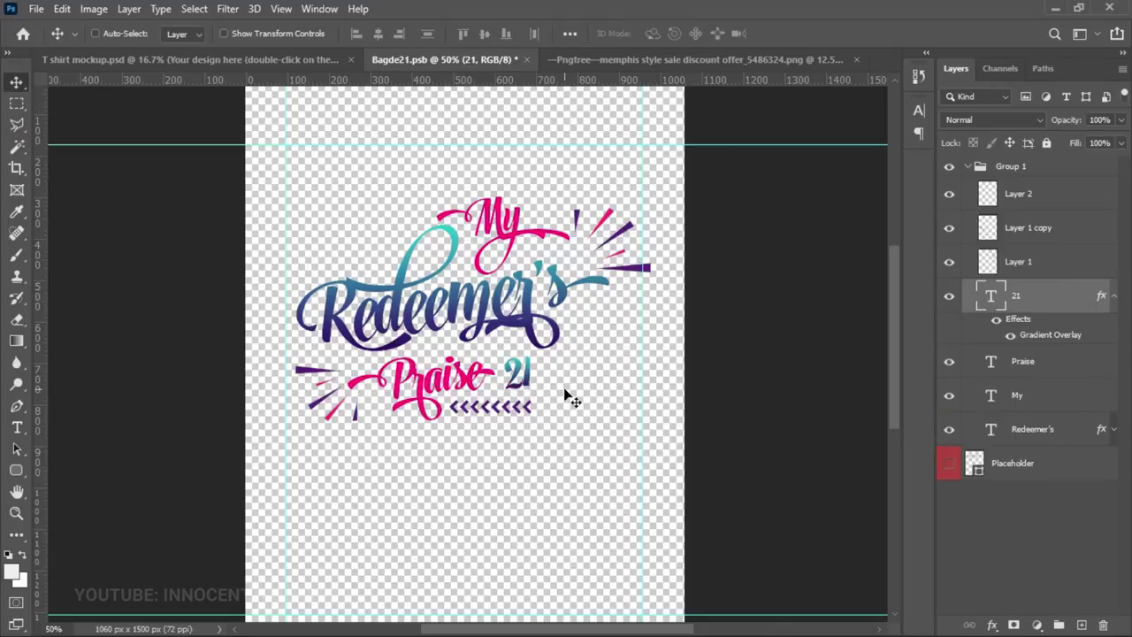
pyautogui.press('z')
pyautogui.keyDown('alt'); pyautogui.click(521, 377); pyautogui.keyUp('alt')
pyautogui.press('v')
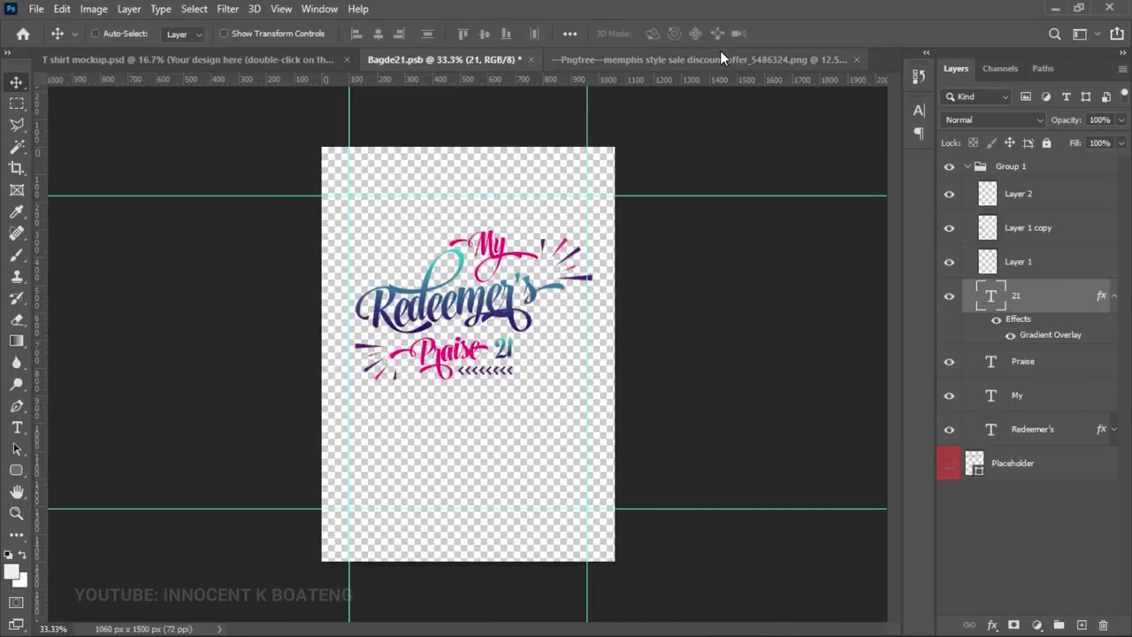
# Step: Close the memphis style sale discount PNG without saving its changes
pyautogui.click(719, 51)
pyautogui.click(856, 59)
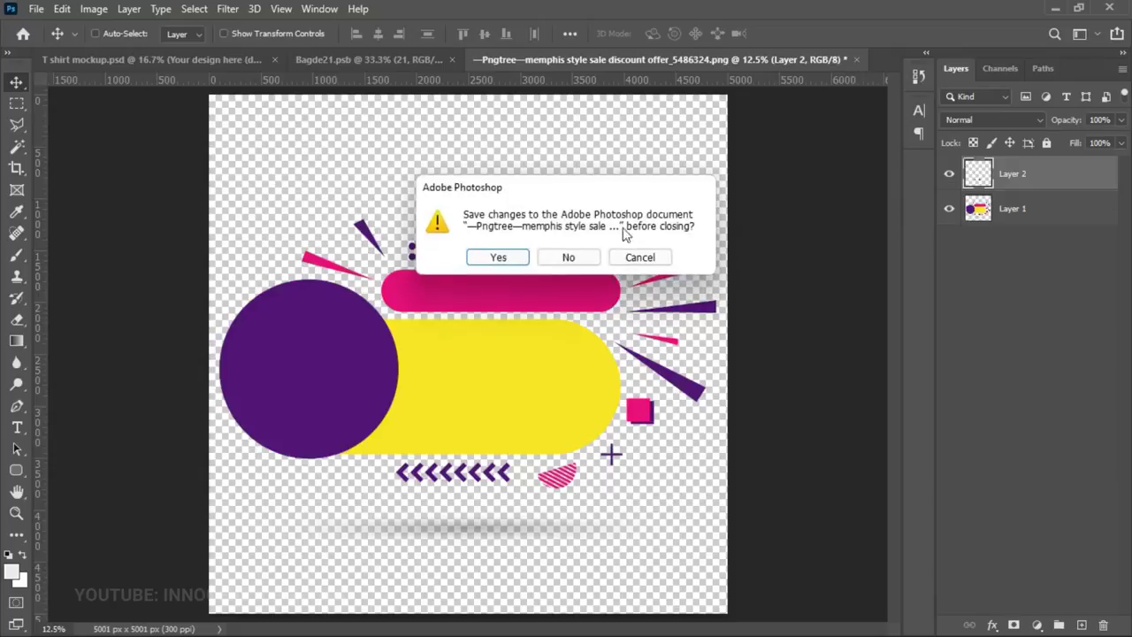
pyautogui.click(566, 257)
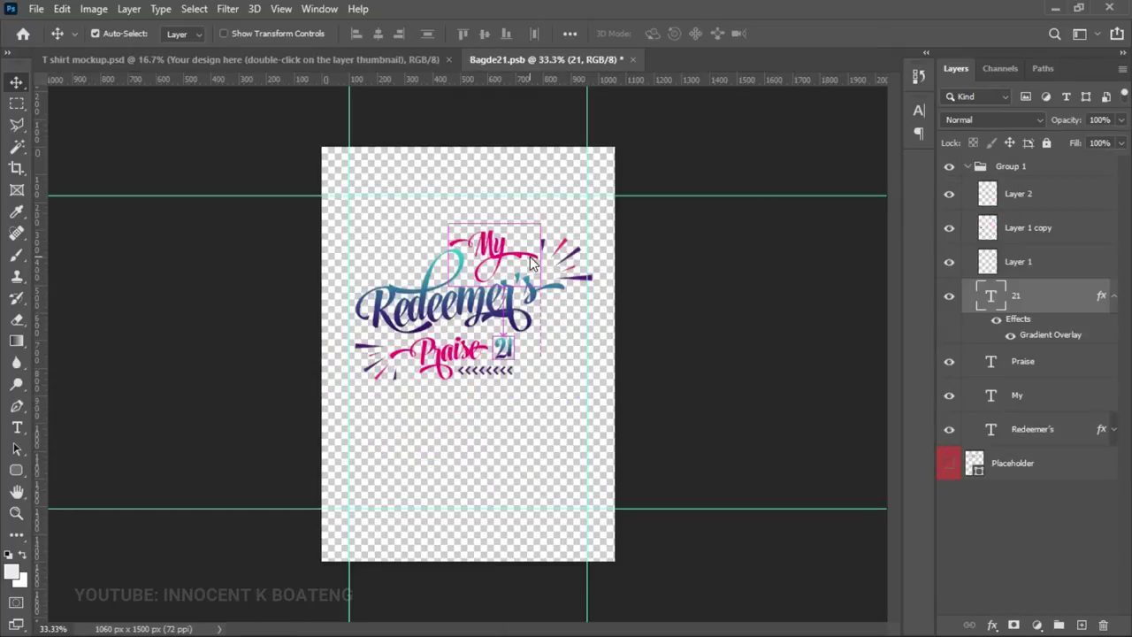
# Step: Open the gradual memphis geometry PNG and copy its small outlined triangle with the adjacent dot and tiny solid triangle to a new layer
pyautogui.hotkey('ctrl', 'o')
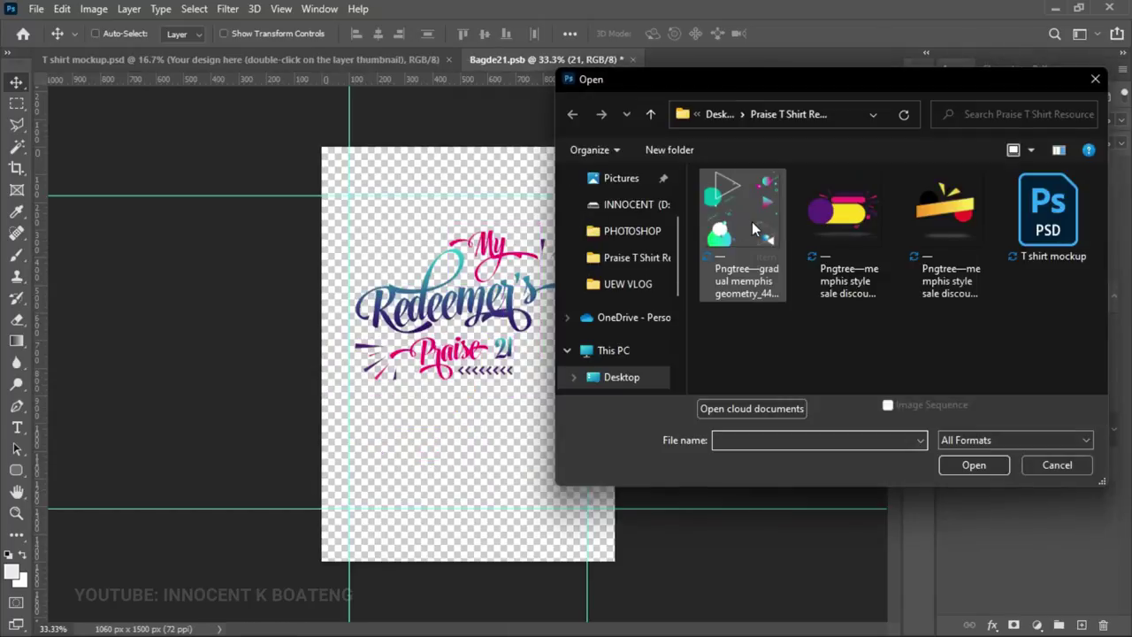
pyautogui.doubleClick(752, 221)
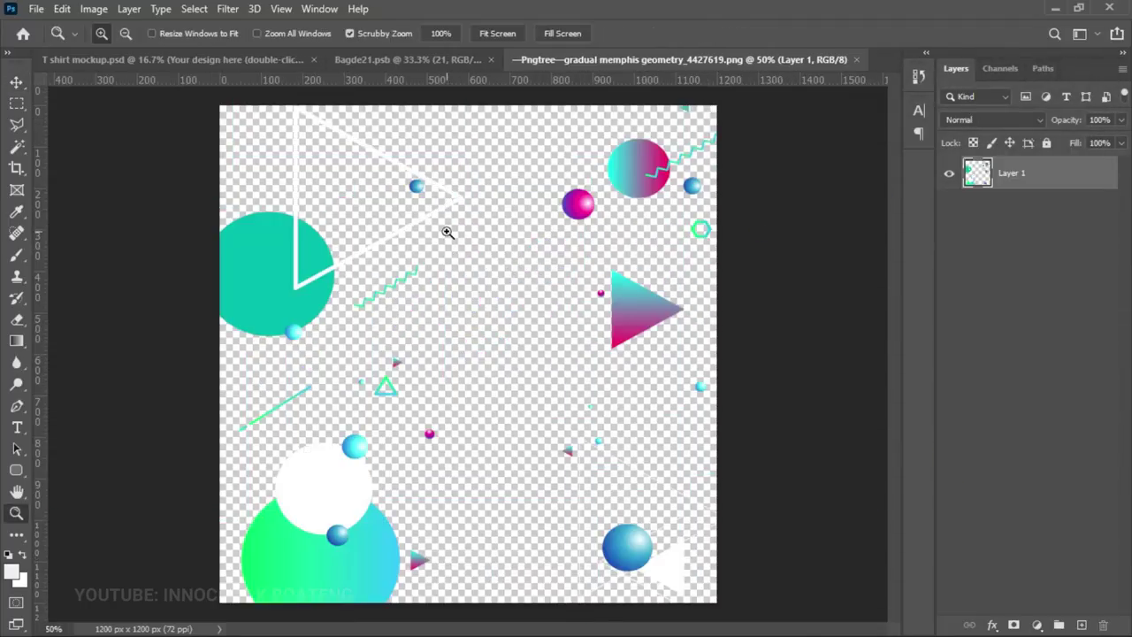
pyautogui.keyDown('ctrl'); pyautogui.click(447, 229); pyautogui.keyUp('ctrl')
pyautogui.moveTo(423, 405); pyautogui.dragTo(504, 315)
pyautogui.keyDown('ctrl'); pyautogui.click(505, 315); pyautogui.keyUp('ctrl')
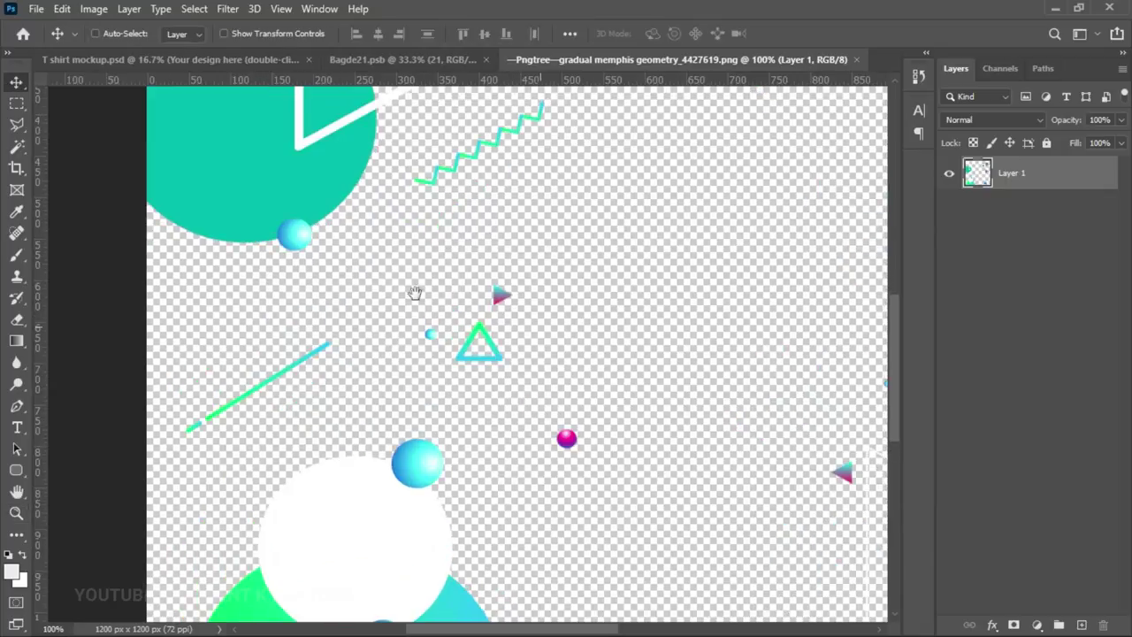
pyautogui.click(16, 103)
pyautogui.moveTo(421, 252); pyautogui.dragTo(536, 385)
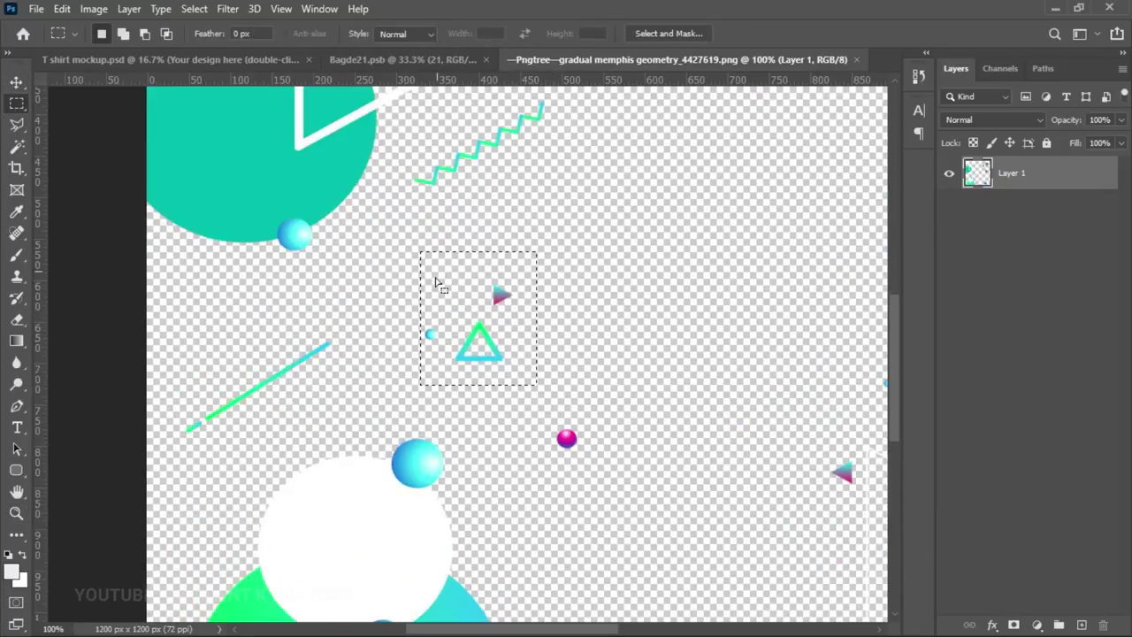
pyautogui.hotkey('ctrl', 'j')
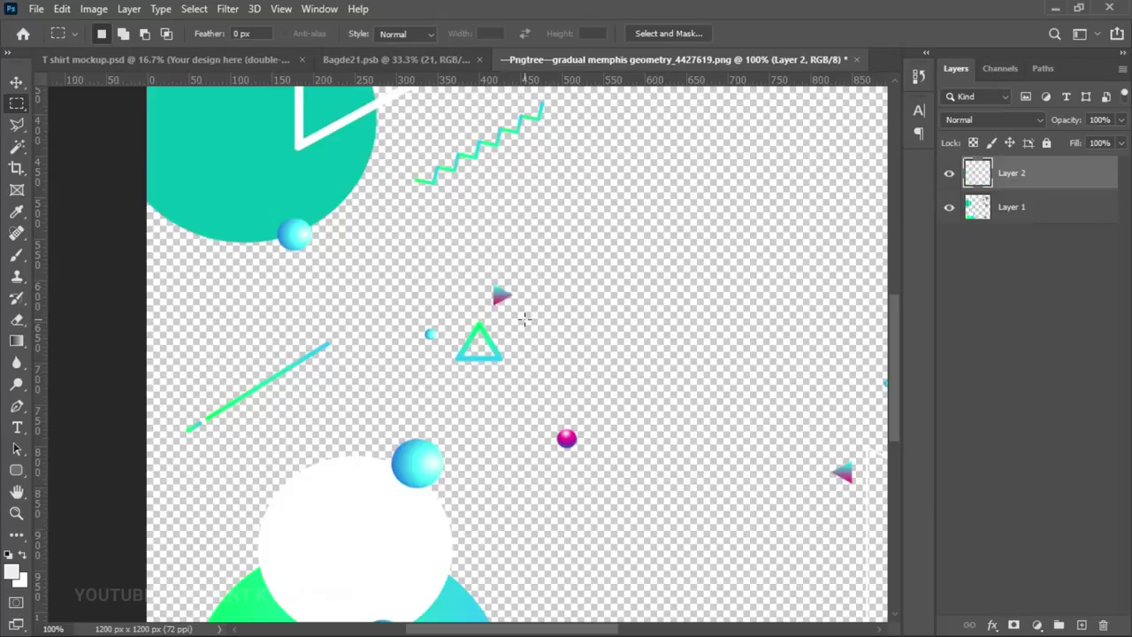
# Step: Bring the copied triangle cluster into Bagde21.psb and place it above the first letters of the Redeemer's lettering
pyautogui.press('v')
pyautogui.moveTo(505, 341); pyautogui.dragTo(410, 265)
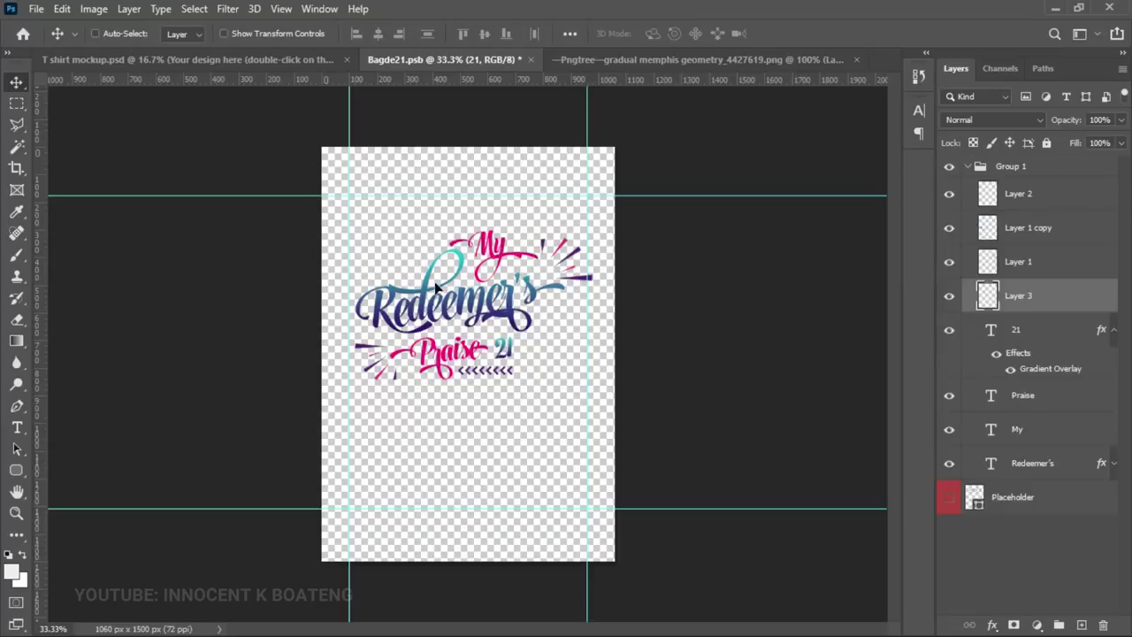
pyautogui.moveTo(473, 289); pyautogui.dragTo(423, 275)
pyautogui.hotkey('ctrl', 't')
pyautogui.press('Return')
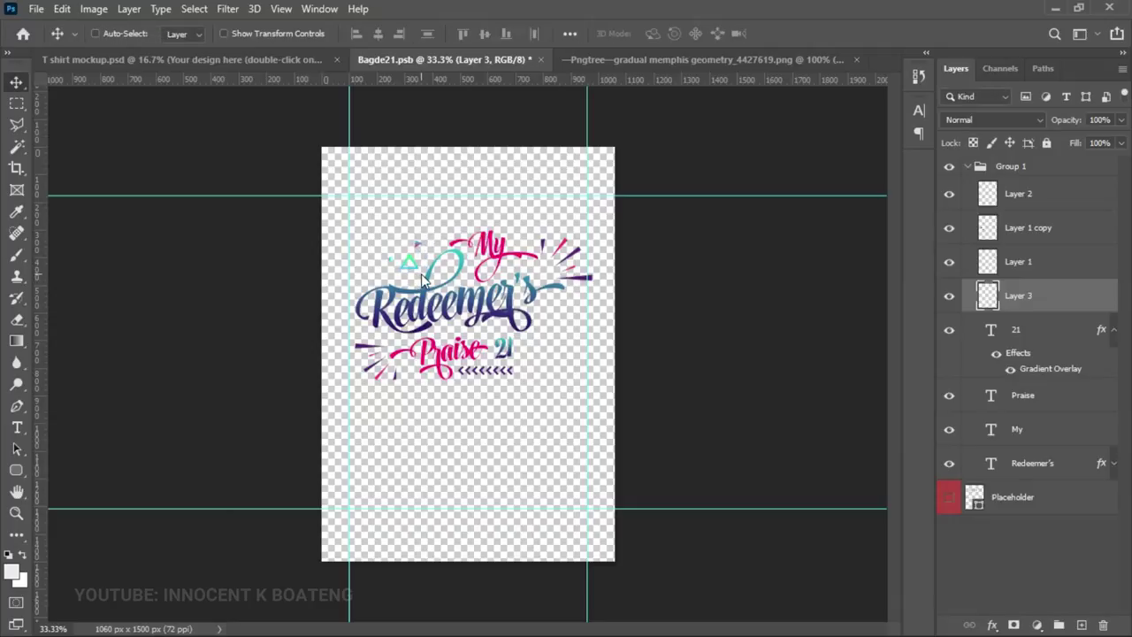
# Step: Save Bagde21.psb, check the updated design on the T-shirt mockup, and return to the smart object
pyautogui.press('ctrl')
pyautogui.hotkey('ctrl', 's')
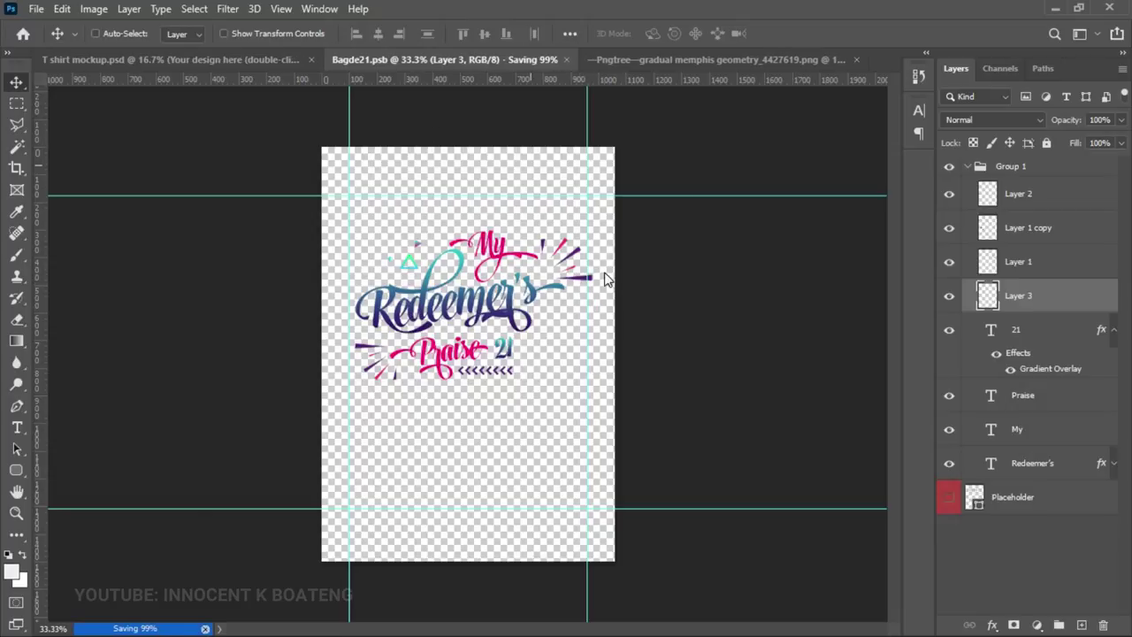
pyautogui.click(573, 258)
pyautogui.click(270, 61)
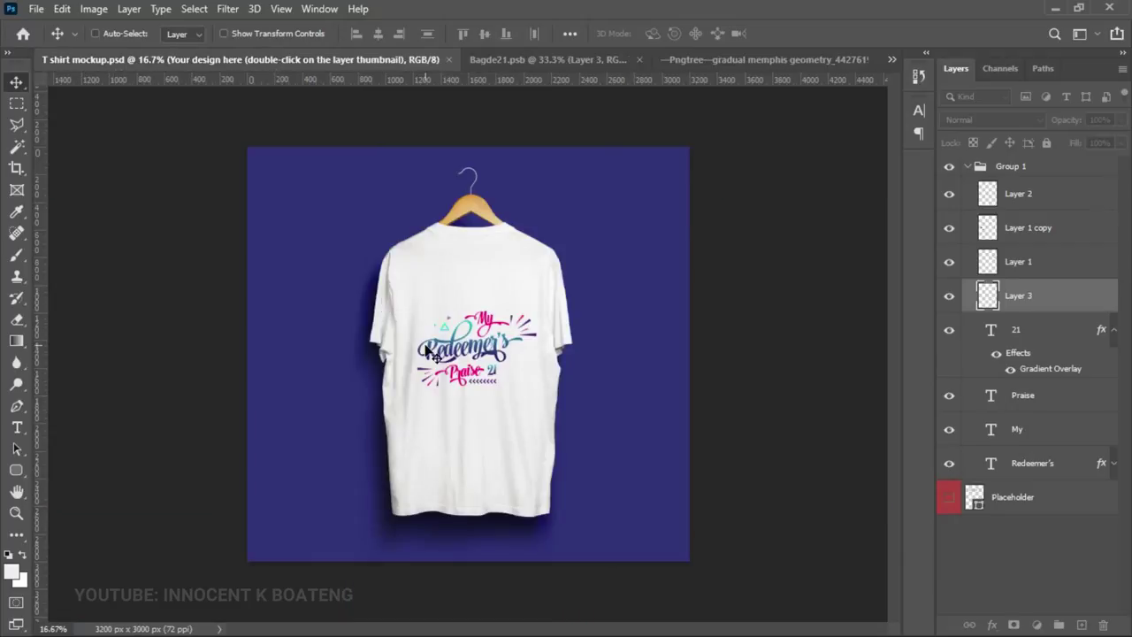
pyautogui.click(549, 58)
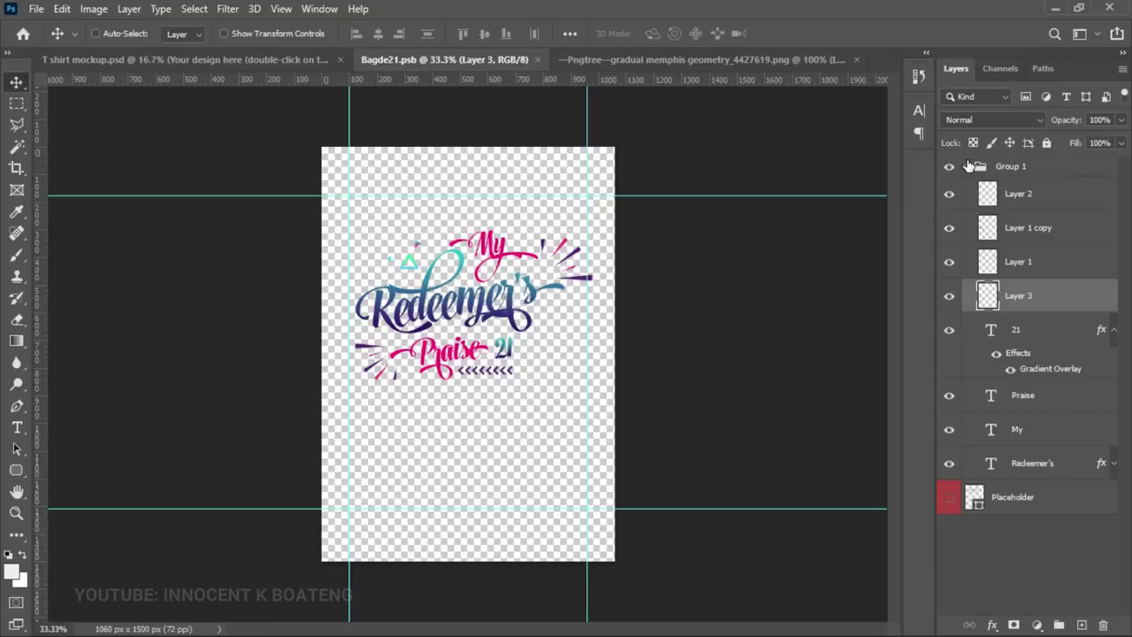
# Step: Collapse Group 1 and center the whole design horizontally on the canvas
pyautogui.click(969, 166)
pyautogui.hotkey('ctrl', 'a')
pyautogui.click(377, 35)
pyautogui.hotkey('ctrl', 'd')
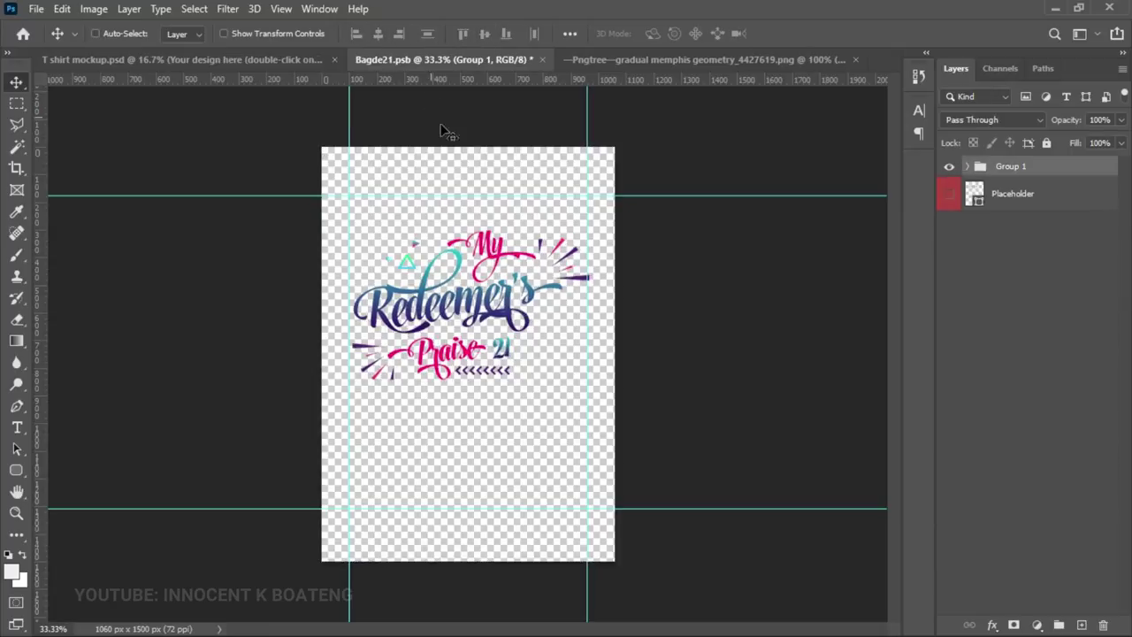
# Step: Scale Group 1 down proportionally to about 90.6%, keeping it centered between the vertical guides
pyautogui.hotkey('ctrl', 't')
pyautogui.moveTo(590, 222); pyautogui.dragTo(565, 239)
pyautogui.moveTo(499, 305)
pyautogui.mouseDown()
pyautogui.moveTo(520, 301)
pyautogui.moveTo(502, 307)
pyautogui.mouseUp()
pyautogui.press('Return')
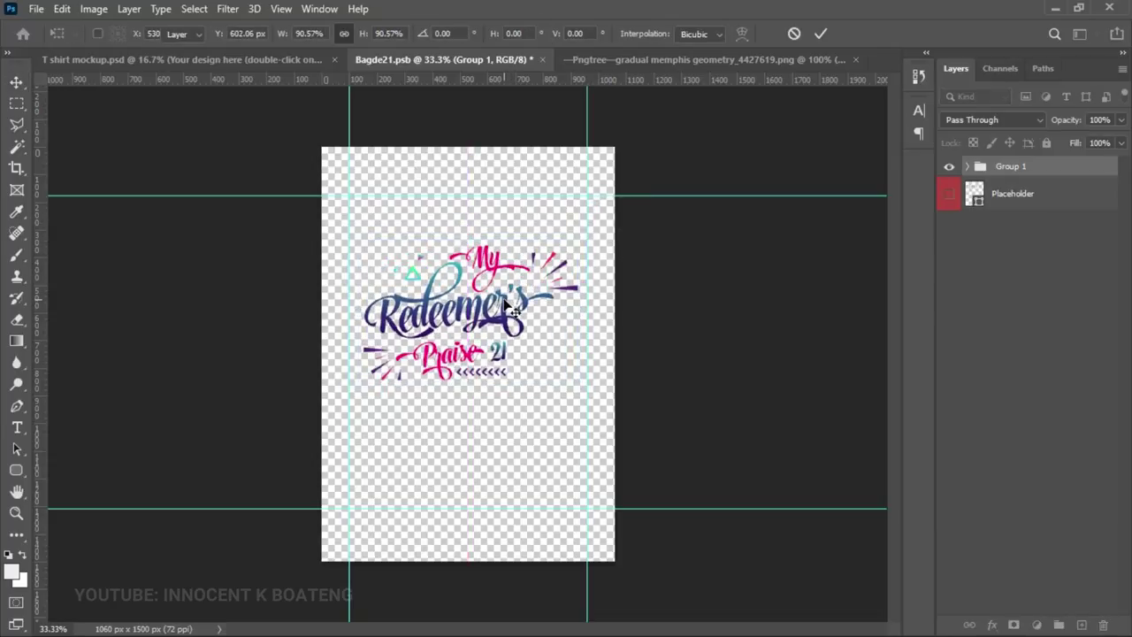
# Step: Save Bagde21.psb and inspect the resized design up close on the T-shirt mockup
pyautogui.press('ctrl')
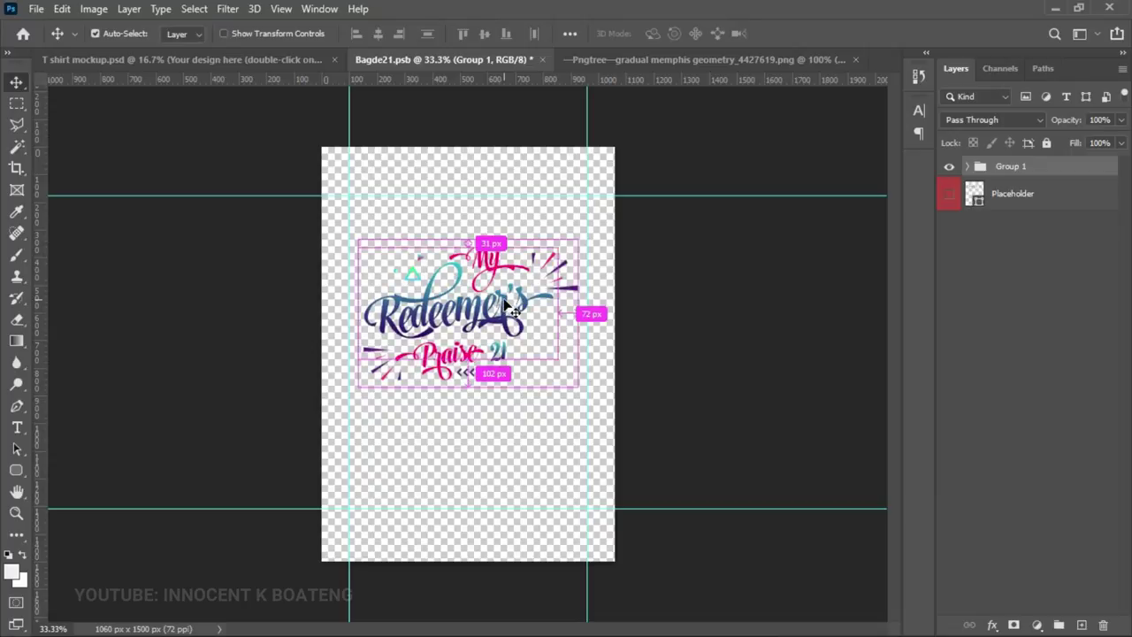
pyautogui.hotkey('ctrl', 's')
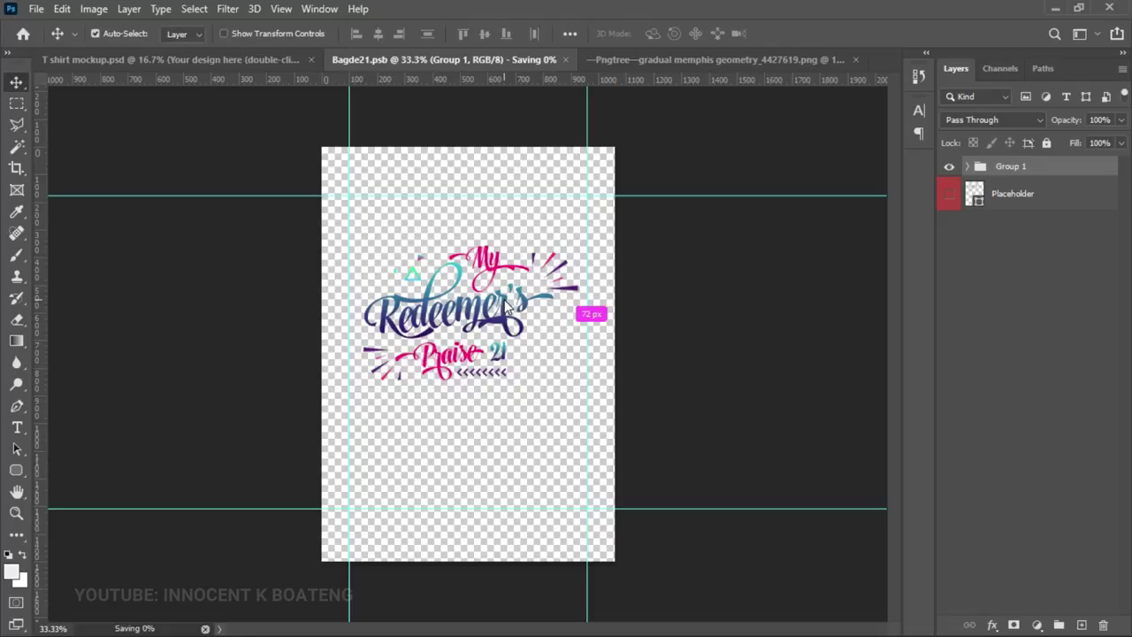
pyautogui.click(570, 257)
pyautogui.click(284, 60)
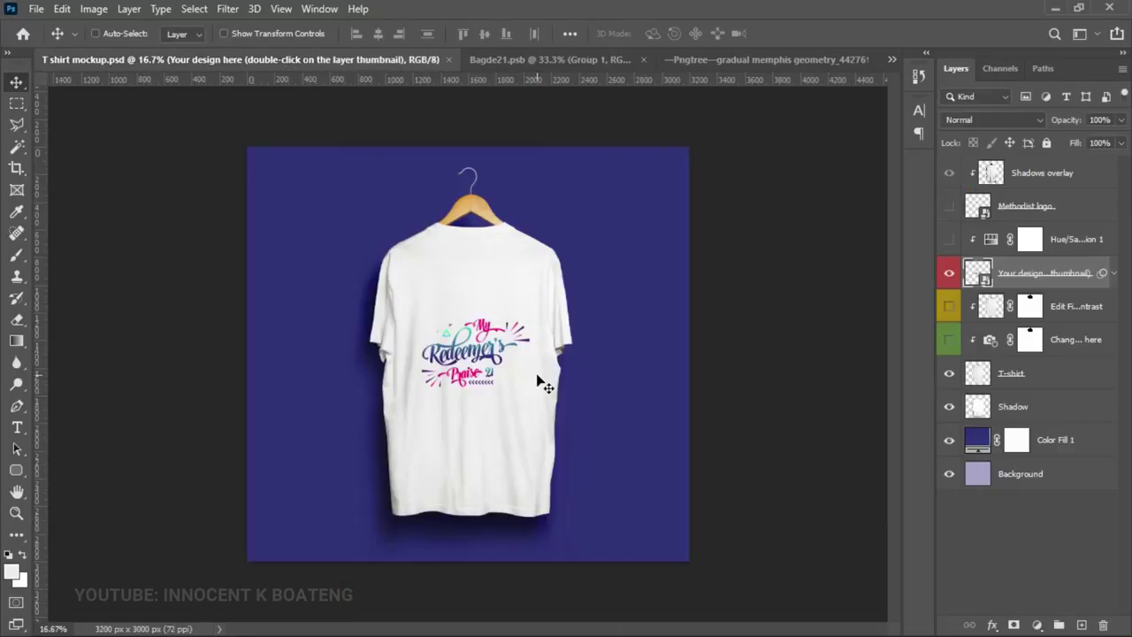
pyautogui.press('z')
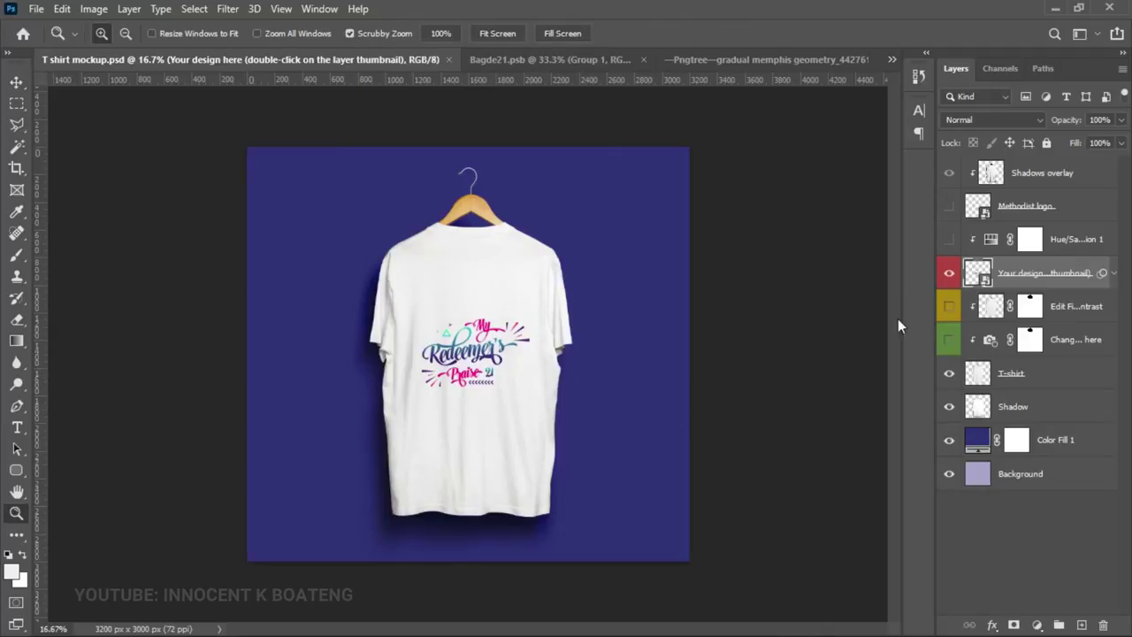
pyautogui.click(507, 358)
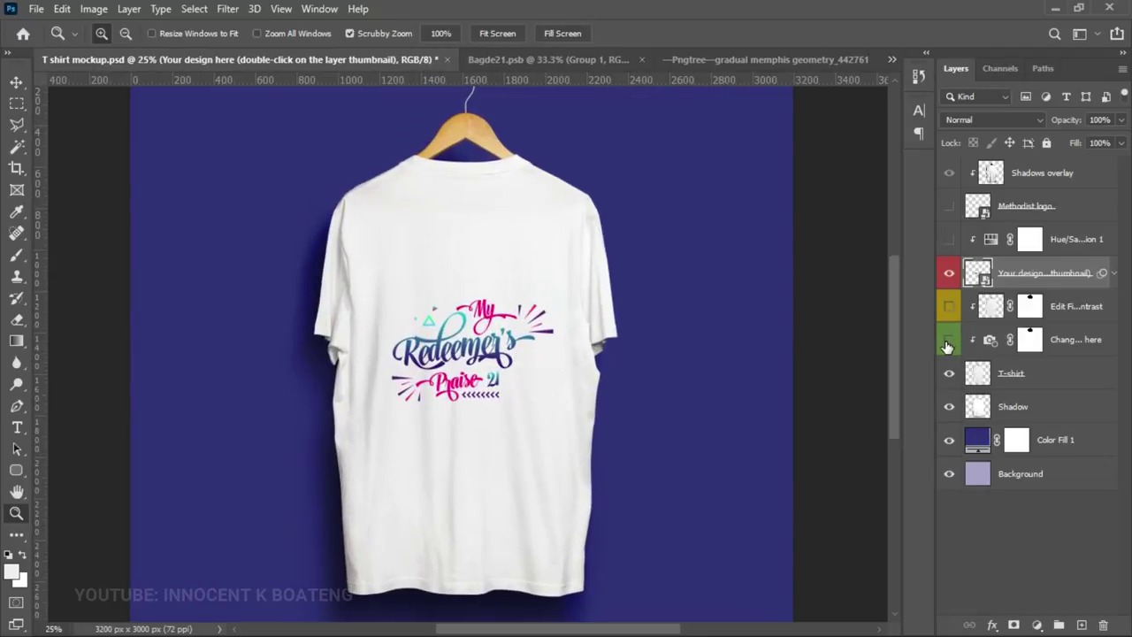
# Step: Turn on the "Change t-shirt color here" photo filter layer and open its settings
pyautogui.click(948, 341)
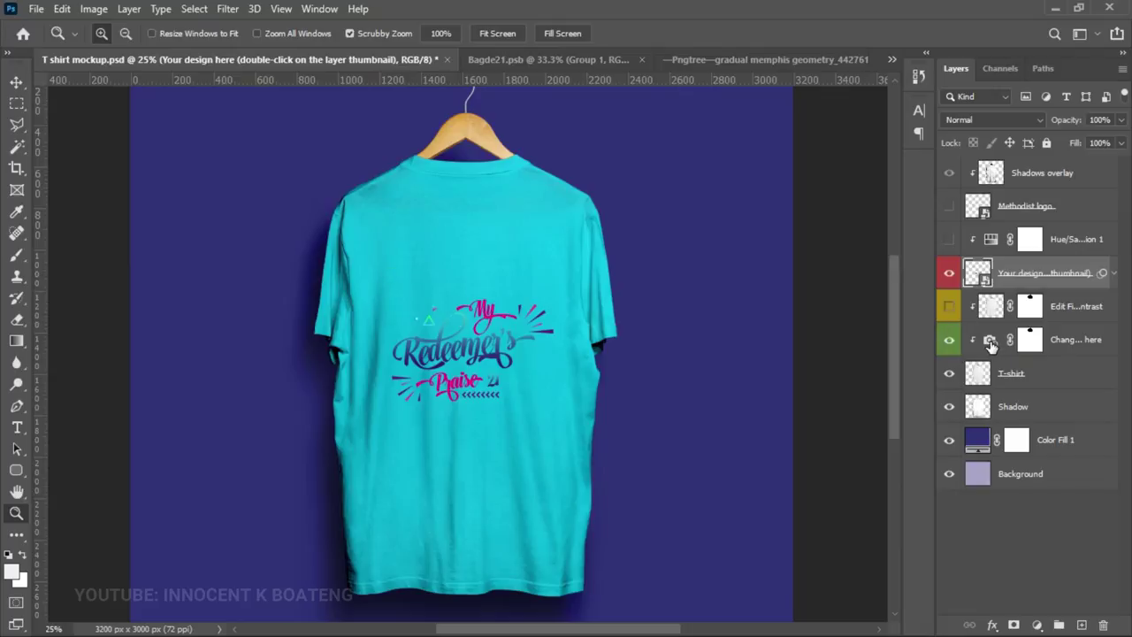
pyautogui.doubleClick(991, 345)
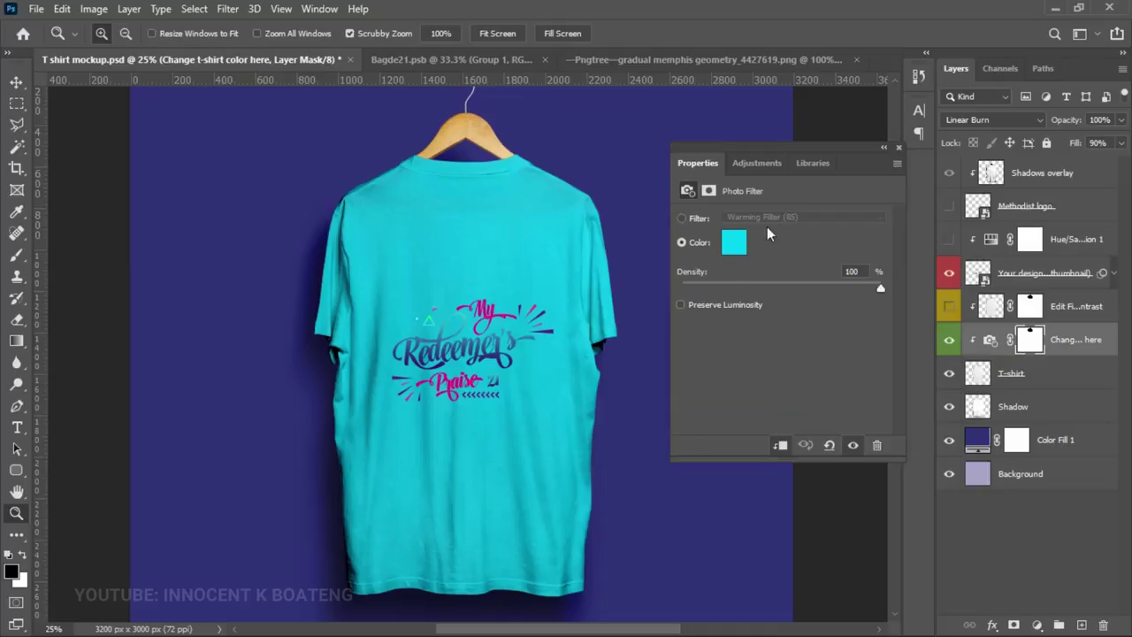
# Step: Set the T-shirt's photo filter color to yellow, fae003
pyautogui.click(734, 243)
pyautogui.moveTo(870, 349); pyautogui.dragTo(868, 284)
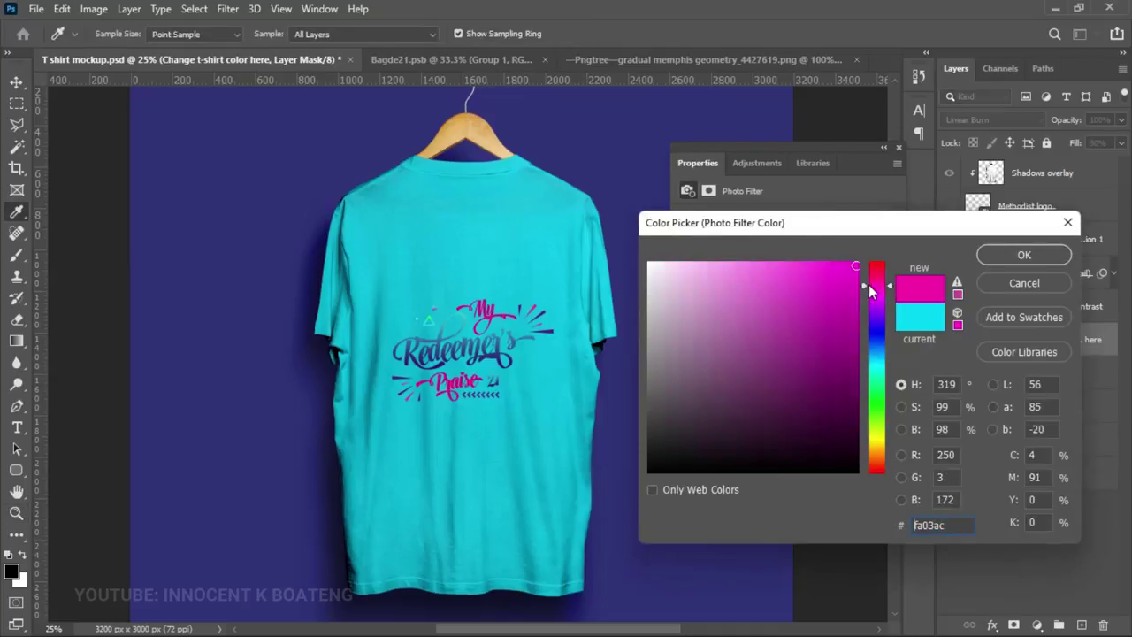
pyautogui.moveTo(877, 350); pyautogui.dragTo(873, 441)
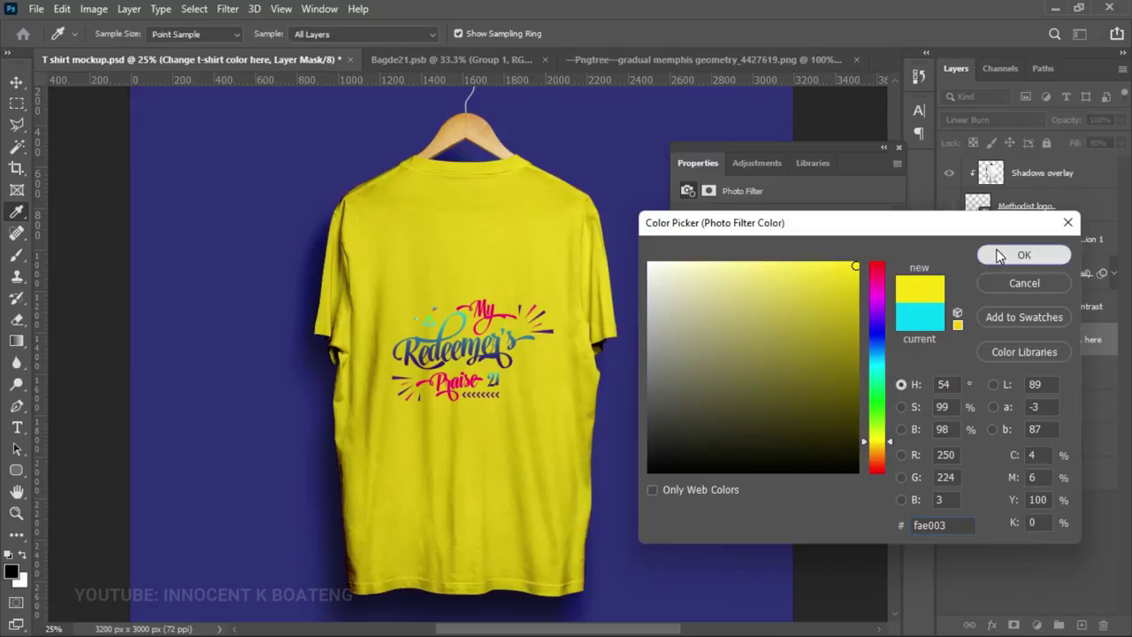
pyautogui.click(1000, 255)
# Step: Try orange on the T-shirt, set its photo filter color to turquoise 03ebfa, and close the filter settings
pyautogui.click(736, 244)
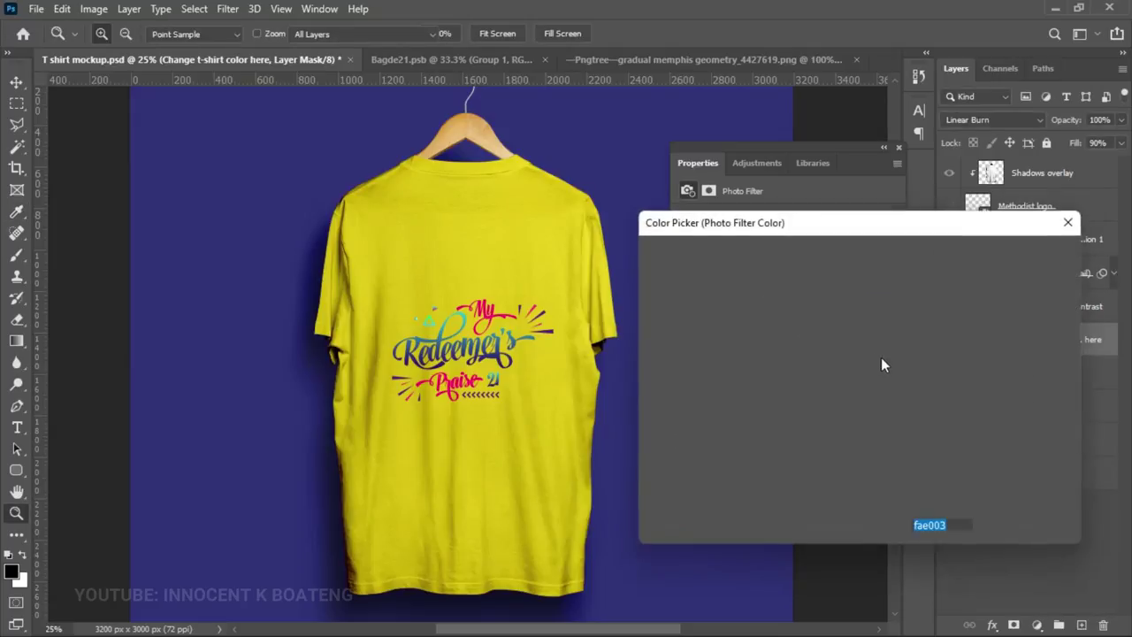
pyautogui.moveTo(876, 442)
pyautogui.mouseDown()
pyautogui.moveTo(877, 461)
pyautogui.moveTo(876, 451)
pyautogui.mouseUp()
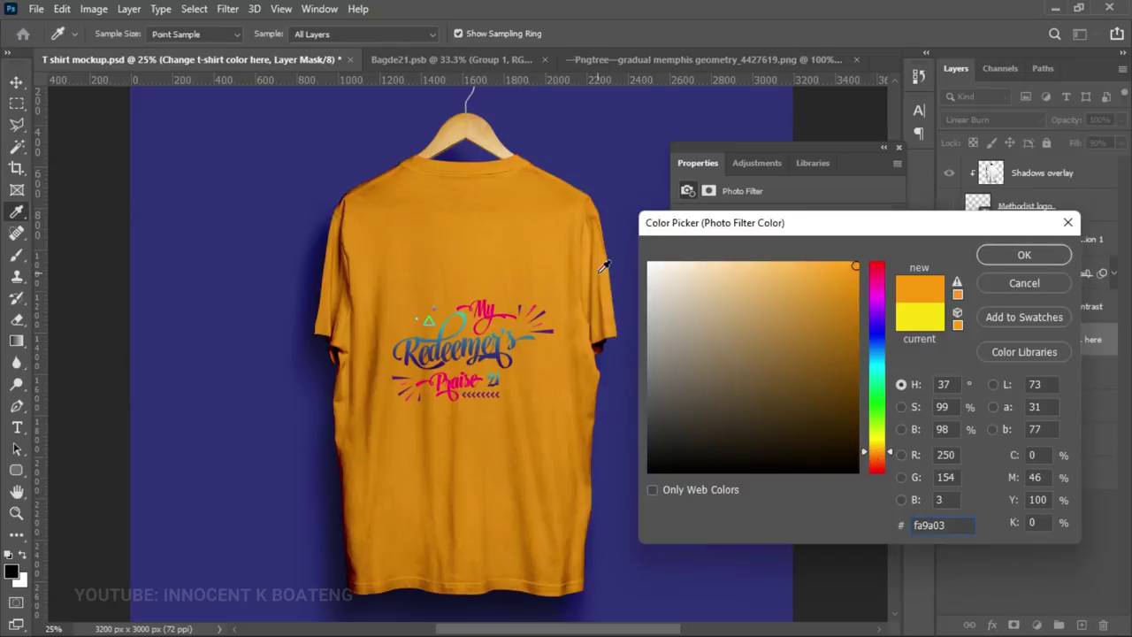
pyautogui.moveTo(875, 361); pyautogui.dragTo(879, 365)
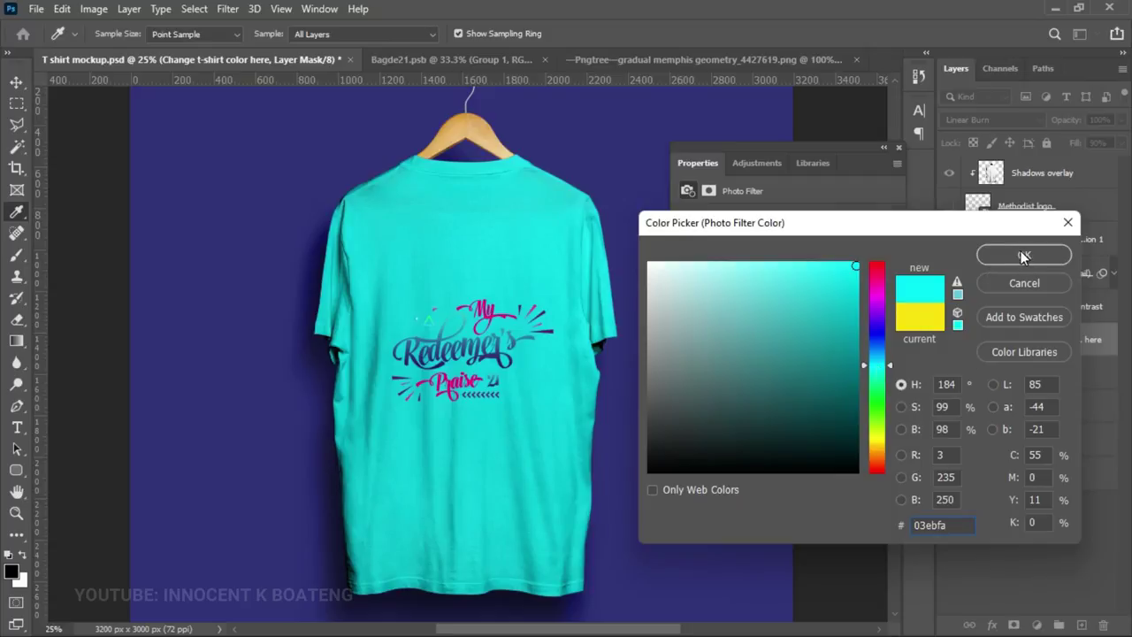
pyautogui.click(1023, 256)
pyautogui.click(898, 147)
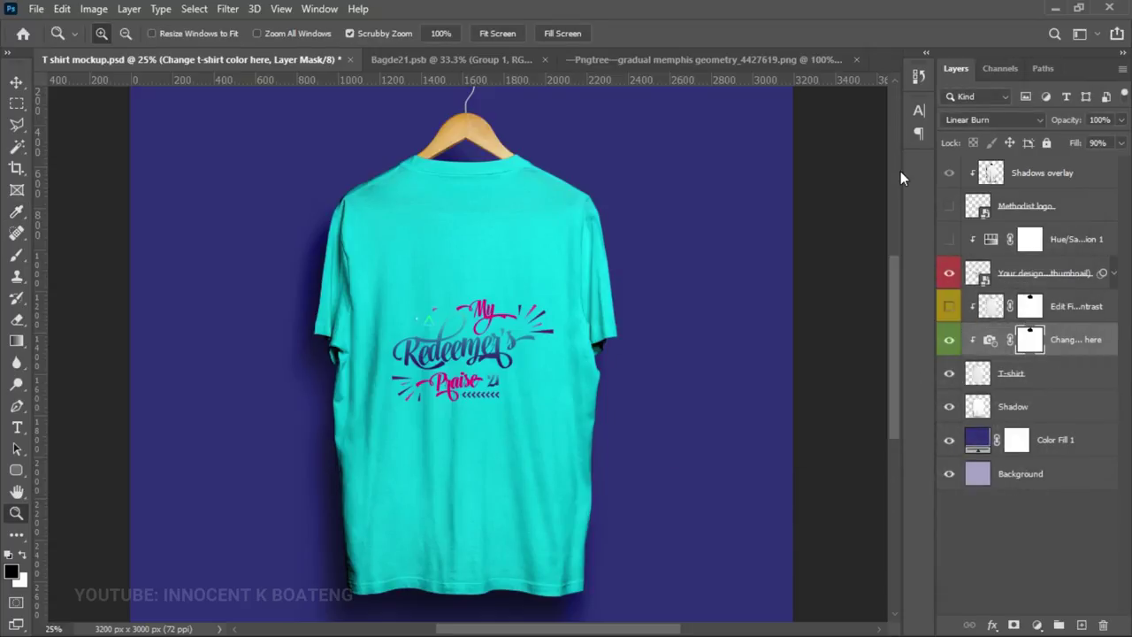
# Step: Start saving the Bagde21.psb artwork as a separate PNG file, and cancel without saving
pyautogui.click(430, 64)
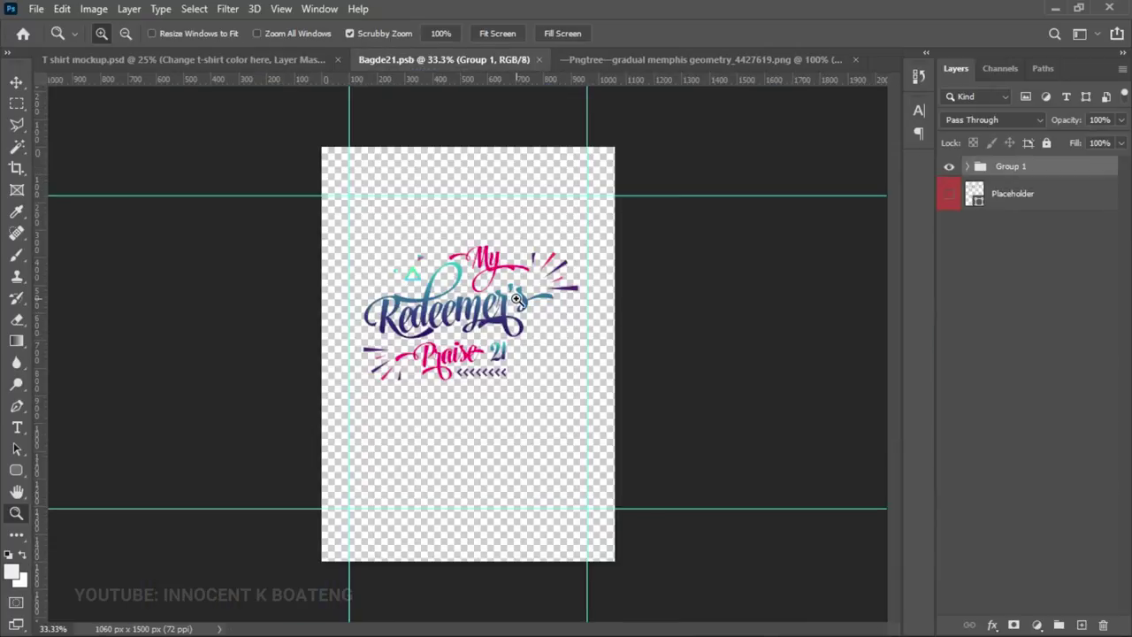
pyautogui.hotkey('ctrl', 'shift', 's')
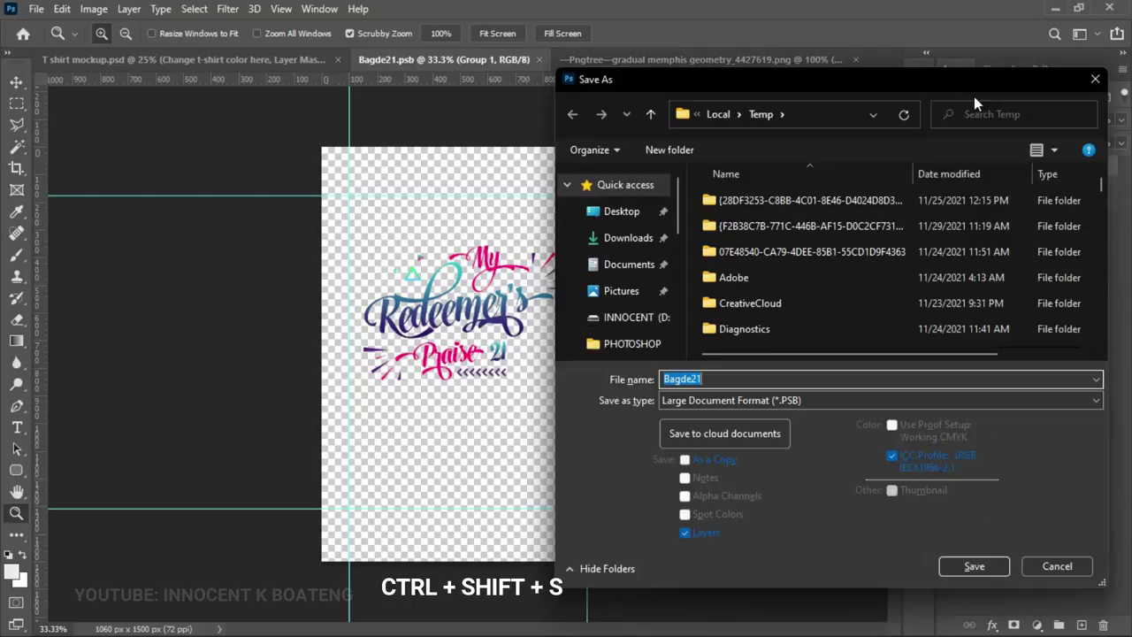
pyautogui.click(802, 402)
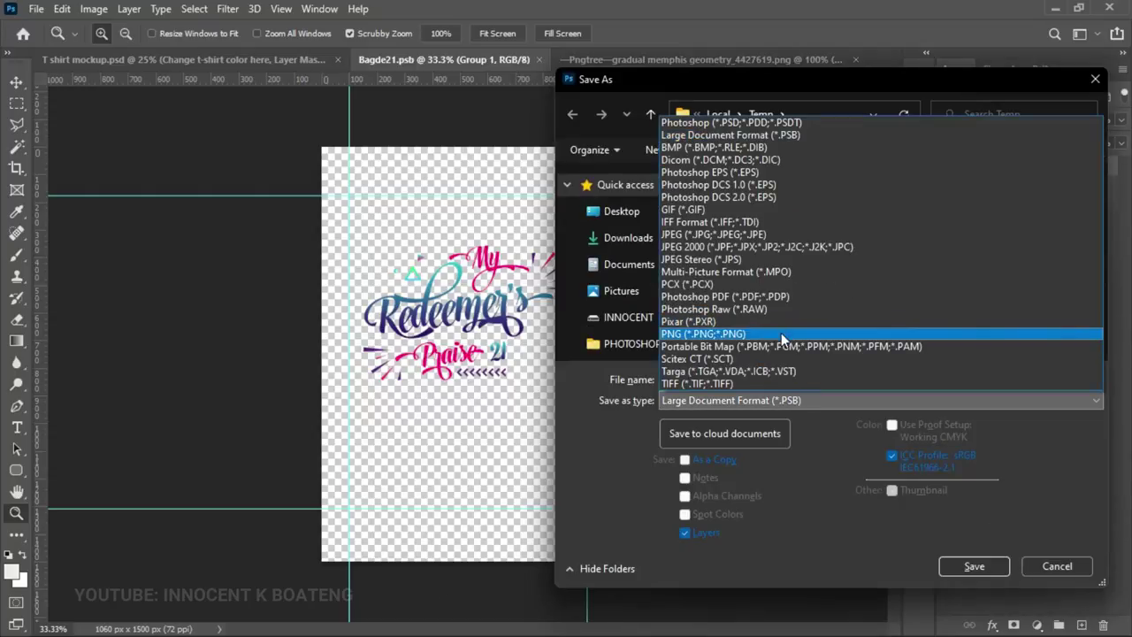
pyautogui.click(780, 333)
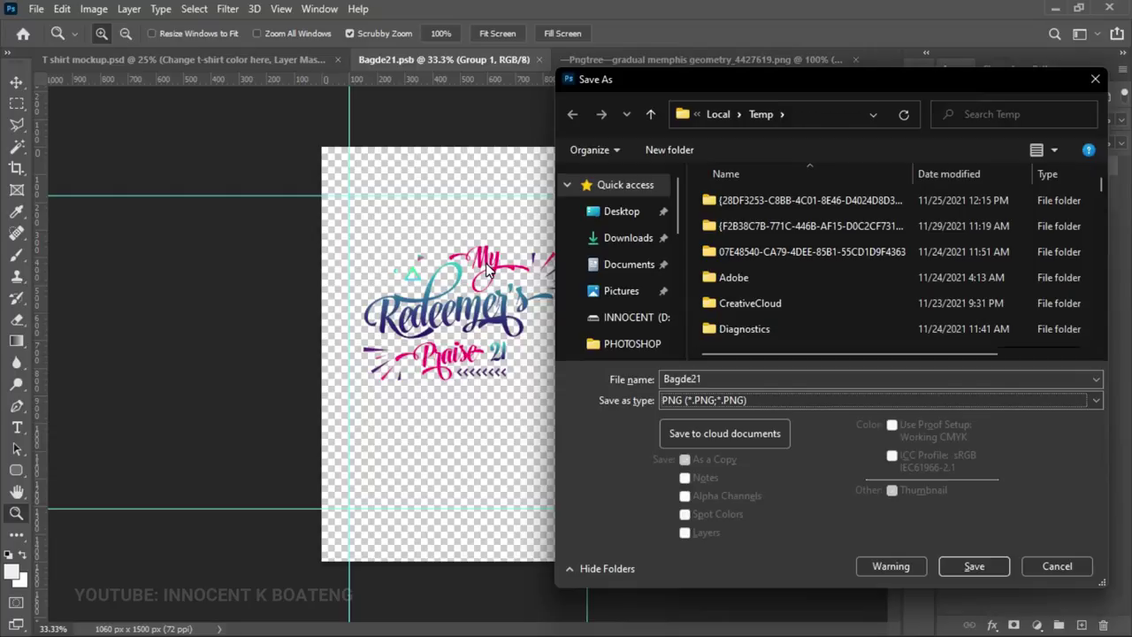
pyautogui.click(1095, 79)
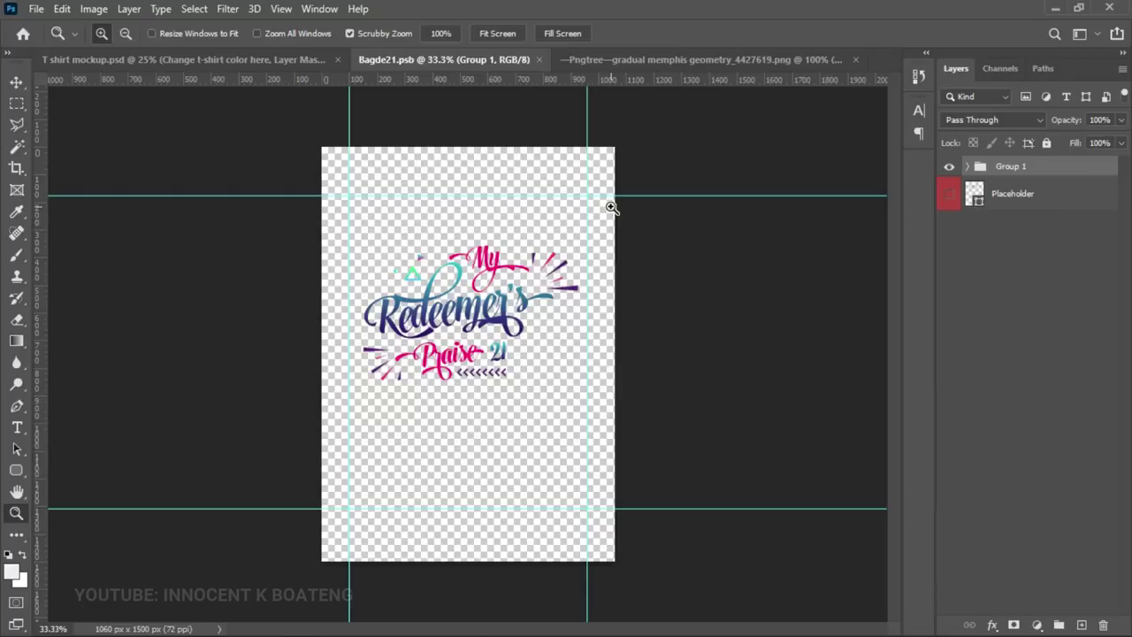
# Step: Turn off the "Change t-shirt color here" layer in T shirt mockup.psd and inspect the lettering design on the white shirt
pyautogui.click(308, 63)
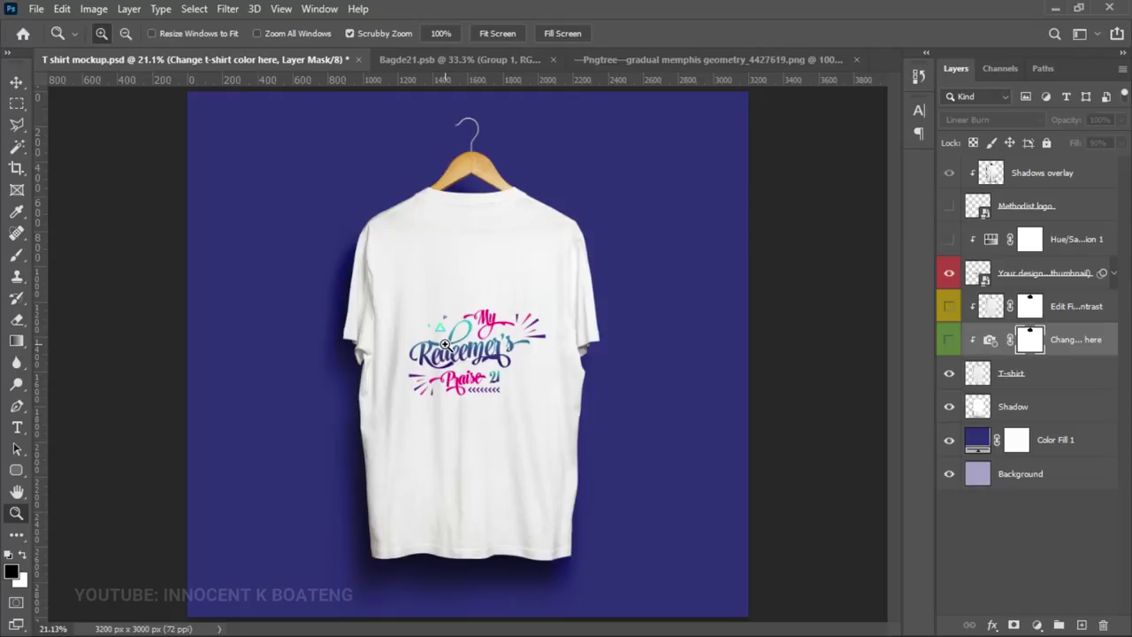
pyautogui.hotkey('ctrl', '-')
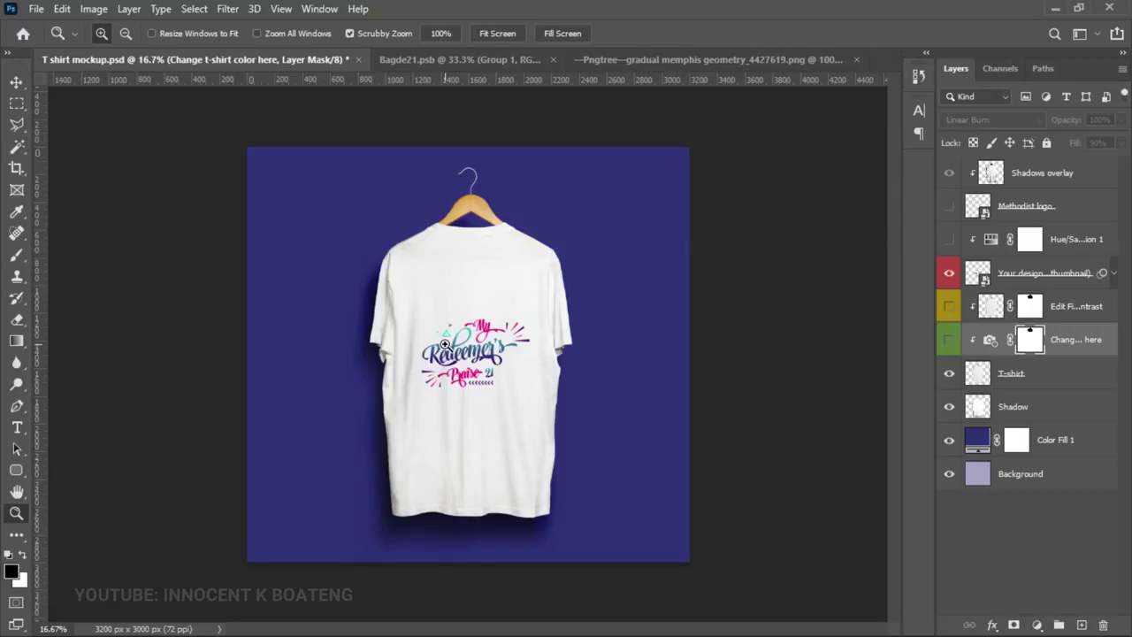
pyautogui.click(445, 344)
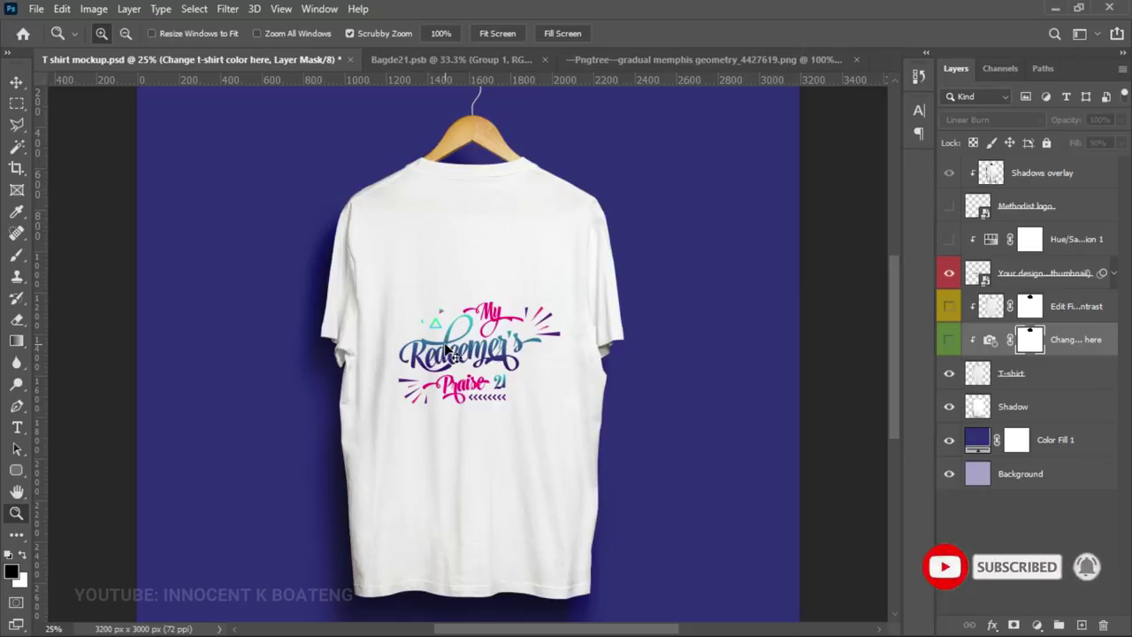
pyautogui.keyDown('alt'); pyautogui.click(445, 344); pyautogui.keyUp('alt')
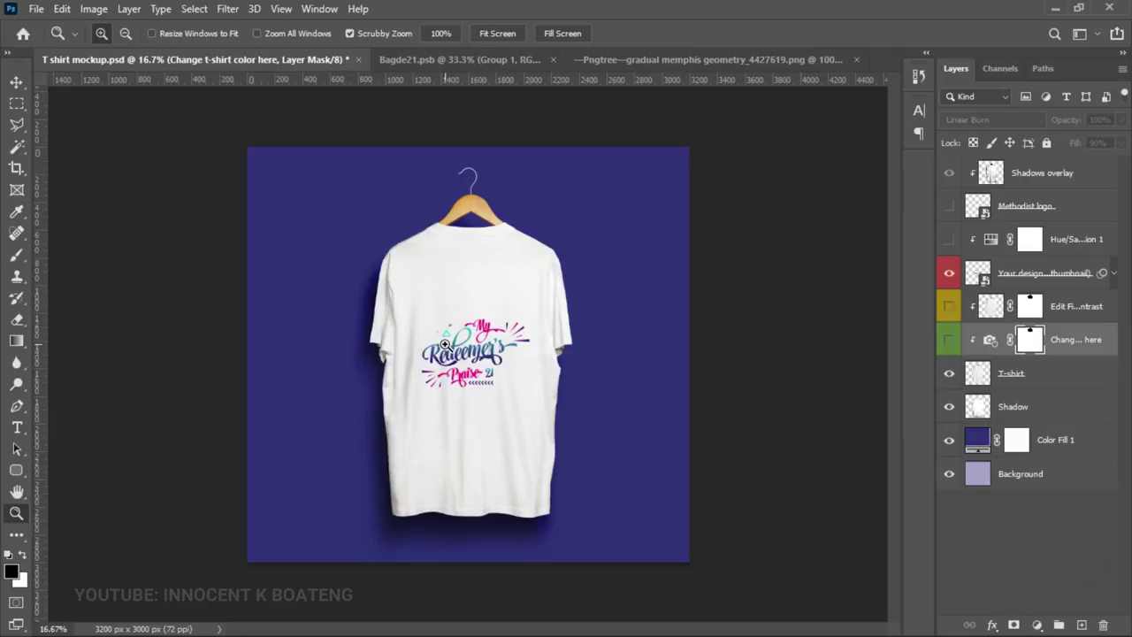